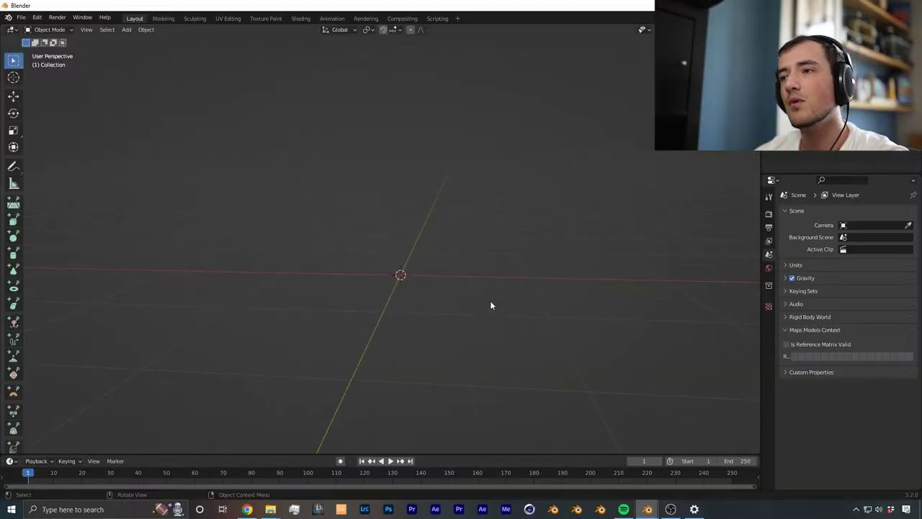
# Add a Monkey mesh at the centre of the empty scene
pyautogui.hotkey('shift', 'a')
pyautogui.moveTo(429, 259)
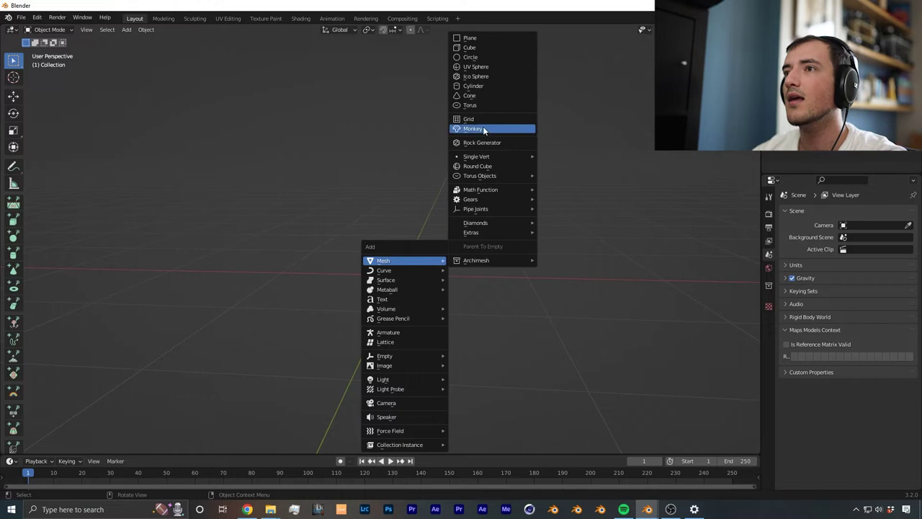
pyautogui.click(472, 128)
pyautogui.scroll(-3, 483, 234)
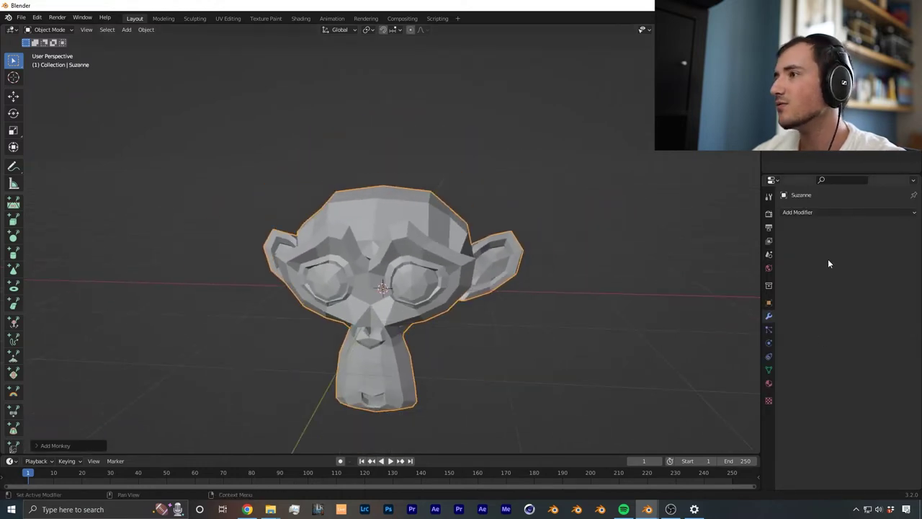
# Add a Subdivision Surface modifier to the monkey and increase its viewport level
pyautogui.click(828, 217)
pyautogui.click(741, 386)
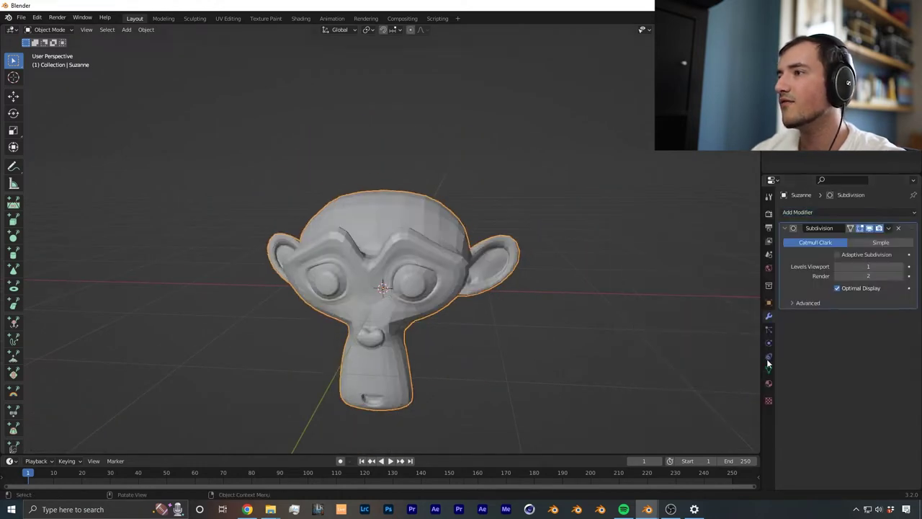
pyautogui.click(902, 267)
# Shade the monkey's surface smooth
pyautogui.moveTo(473, 320); pyautogui.dragTo(377, 85, button='middle')
pyautogui.rightClick(390, 200)
pyautogui.click(390, 199)
# Switch to the Shading workspace and create a new material for the monkey
pyautogui.click(299, 18)
pyautogui.scroll(-4, 492, 177)
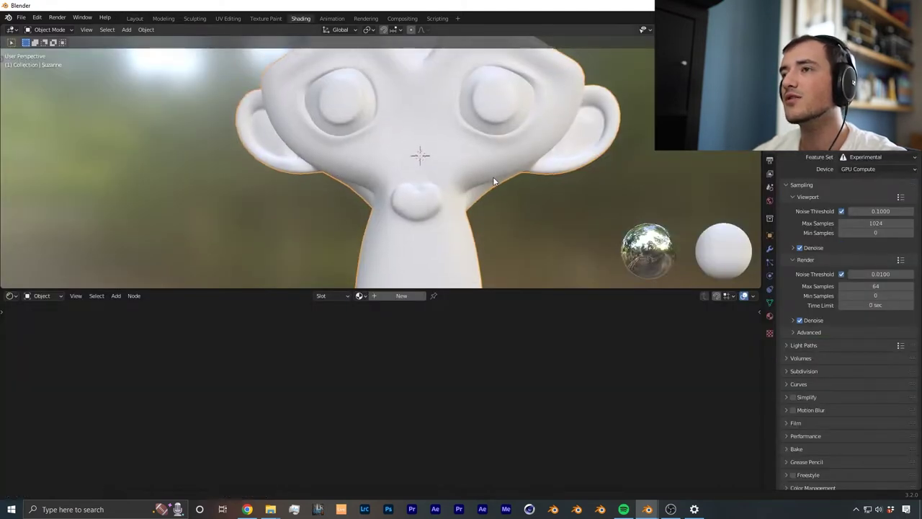
pyautogui.moveTo(490, 177); pyautogui.dragTo(478, 154, button='middle')
pyautogui.click(401, 296)
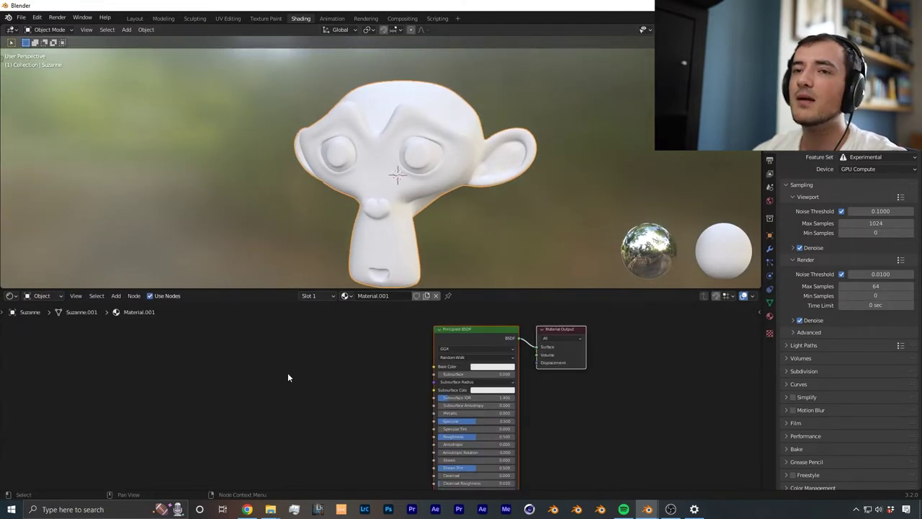
# Add a Noise Texture node well before the Principled BSDF node, leaving space between them
pyautogui.moveTo(273, 387); pyautogui.dragTo(334, 391, button='middle')
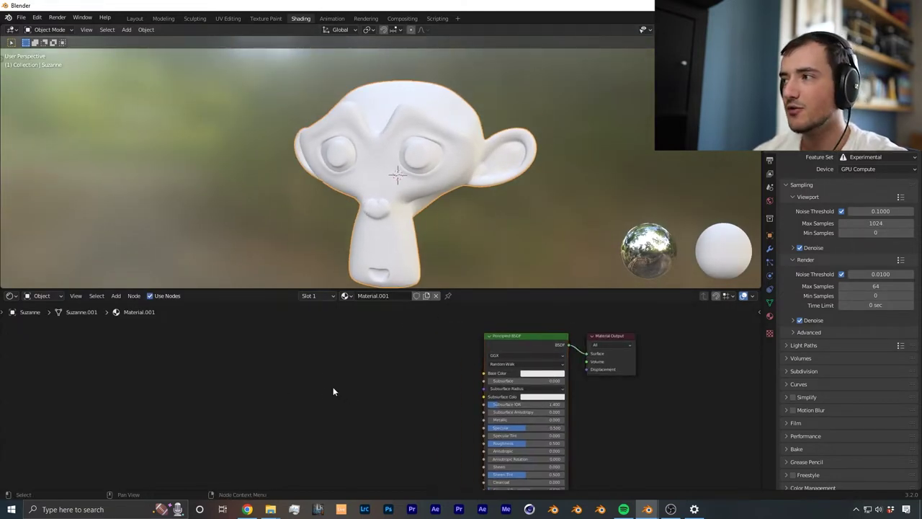
pyautogui.hotkey('shift', 'a')
pyautogui.click(307, 368)
pyautogui.write('noise')
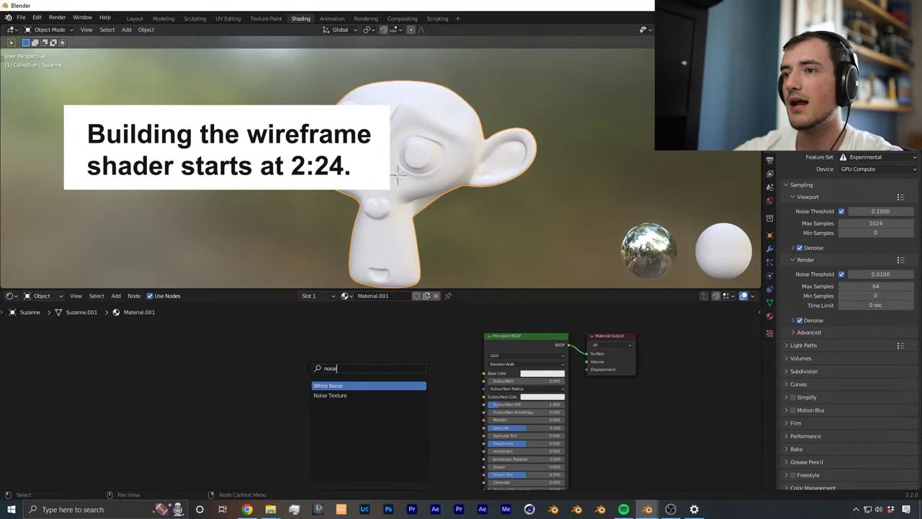
pyautogui.click(330, 395)
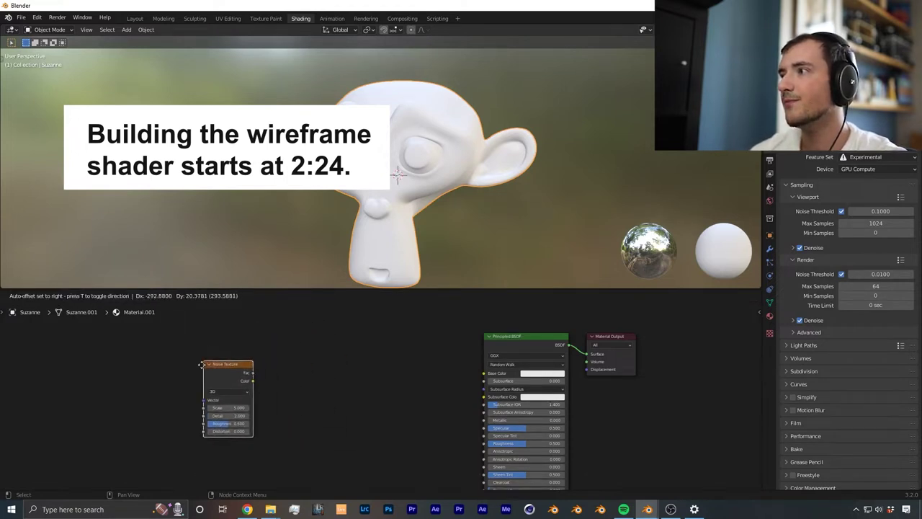
pyautogui.click(198, 366)
# Add a ColorRamp node between the Noise Texture and the Principled BSDF
pyautogui.hotkey('shift', 'a')
pyautogui.click(332, 353)
pyautogui.write('cr')
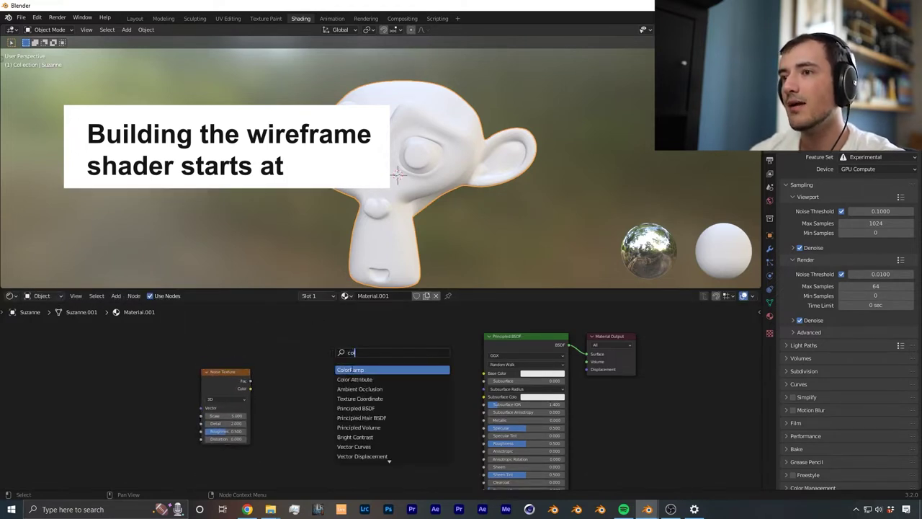
pyautogui.click(355, 371)
pyautogui.click(331, 352)
# Set the ColorRamp's first stop to red and its last stop to orange-yellow
pyautogui.scroll(2, 330, 353)
pyautogui.click(339, 394)
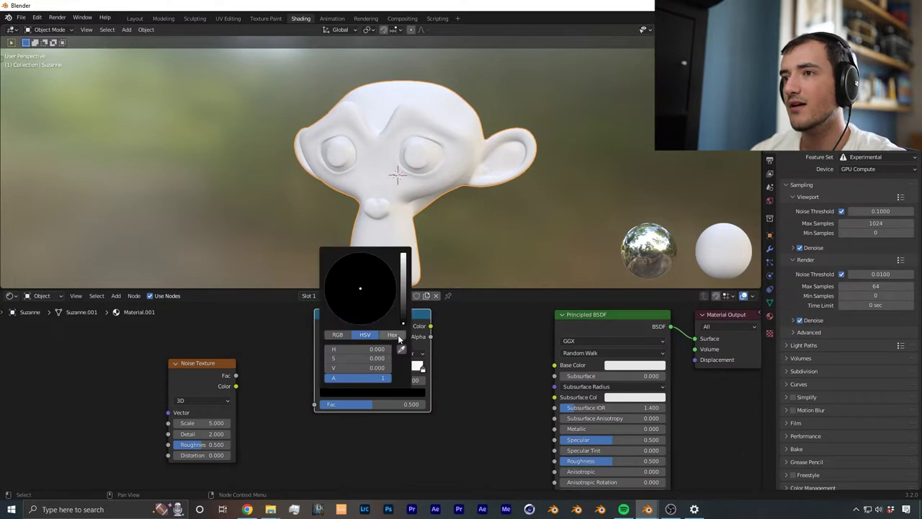
pyautogui.moveTo(404, 307); pyautogui.dragTo(403, 254)
pyautogui.click(461, 387)
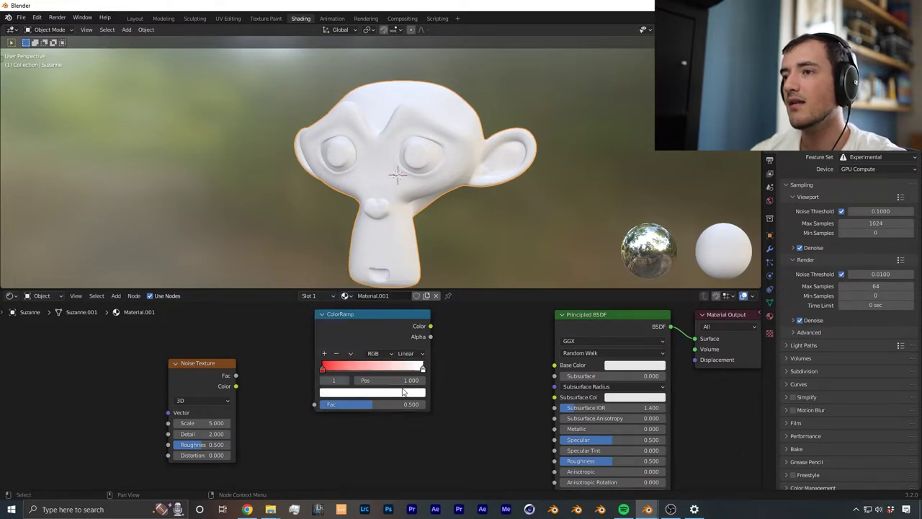
pyautogui.click(404, 392)
pyautogui.moveTo(352, 294)
pyautogui.mouseDown()
pyautogui.moveTo(336, 302)
pyautogui.moveTo(342, 312)
pyautogui.mouseUp()
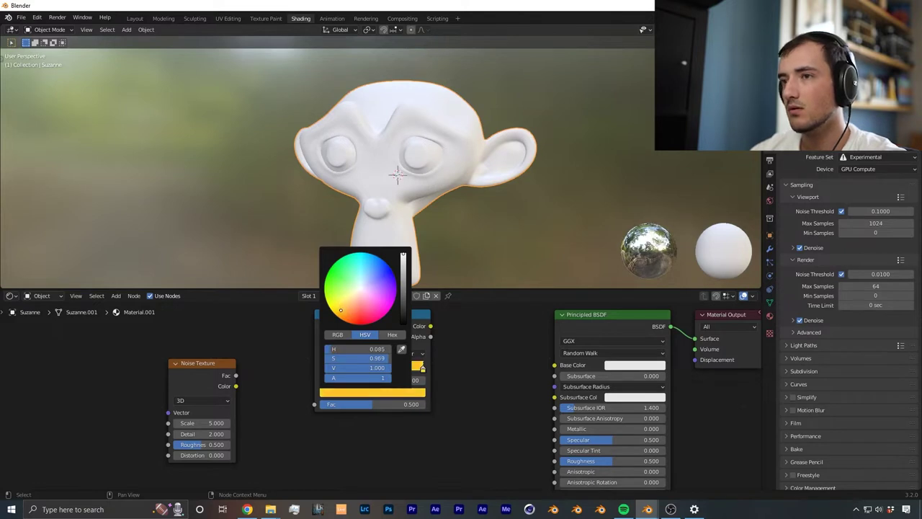
pyautogui.keyDown('shift'); pyautogui.moveTo(394, 425); pyautogui.dragTo(415, 420, button='middle'); pyautogui.keyUp('shift')
pyautogui.scroll(-3, 401, 426)
pyautogui.keyDown('shift'); pyautogui.moveTo(361, 432); pyautogui.dragTo(379, 441, button='middle'); pyautogui.keyUp('shift')
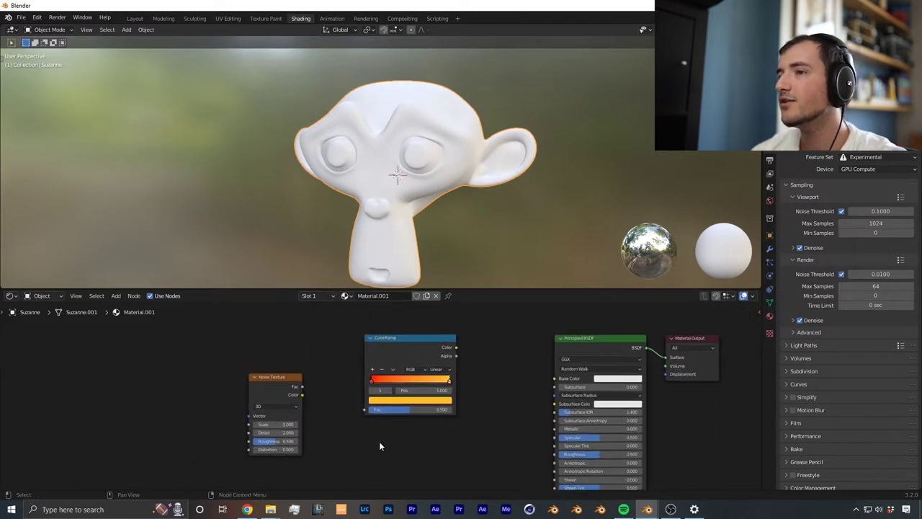
pyautogui.scroll(2, 375, 436)
pyautogui.moveTo(394, 162); pyautogui.dragTo(317, 238, button='middle')
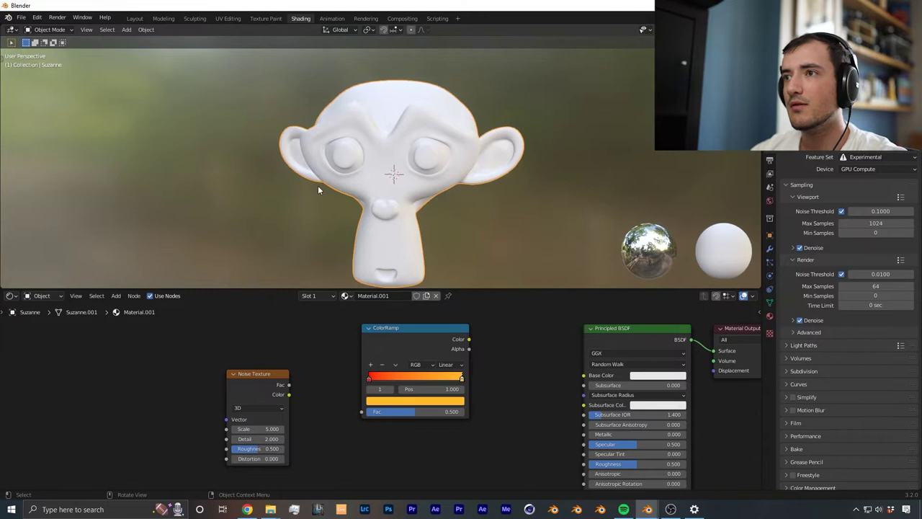
pyautogui.keyDown('shift'); pyautogui.moveTo(524, 343); pyautogui.dragTo(500, 374, button='middle'); pyautogui.keyUp('shift')
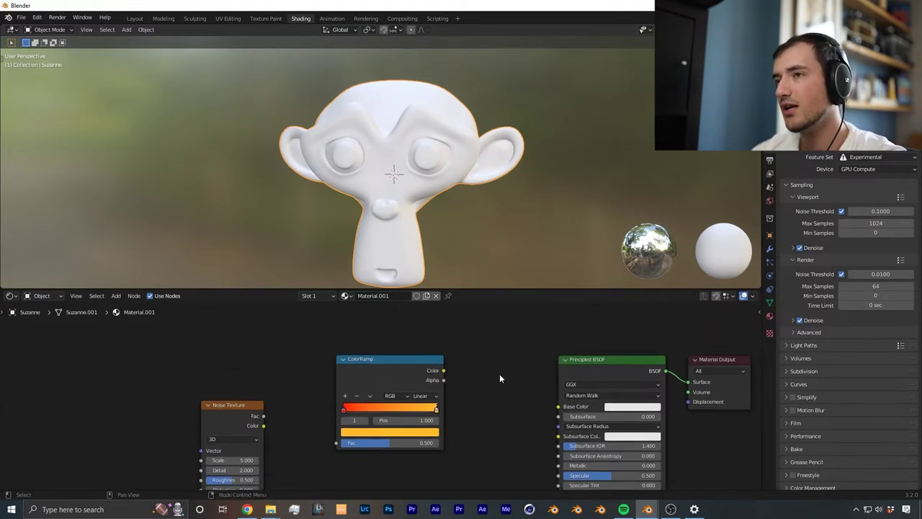
pyautogui.scroll(-2, 447, 181)
pyautogui.scroll(2, 398, 210)
pyautogui.moveTo(446, 180); pyautogui.dragTo(380, 191, button='middle')
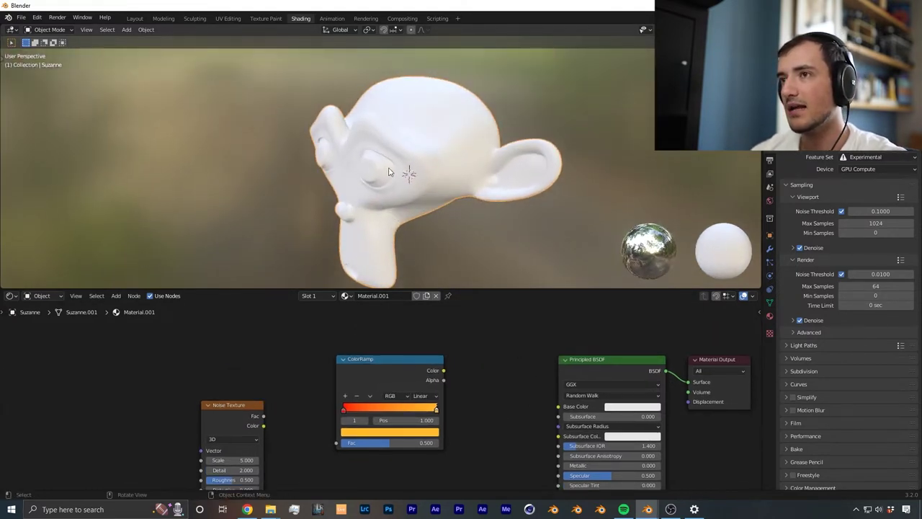
# Move the Noise Texture node further away and add a Math node set to Greater Than between it and the ColorRamp
pyautogui.moveTo(280, 346); pyautogui.dragTo(357, 307, button='middle')
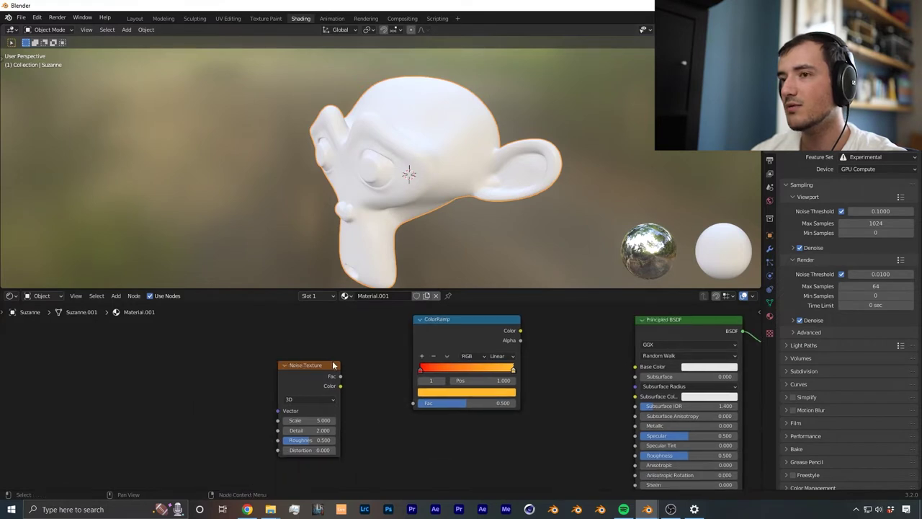
pyautogui.moveTo(330, 366); pyautogui.dragTo(287, 346)
pyautogui.scroll(3, 321, 332)
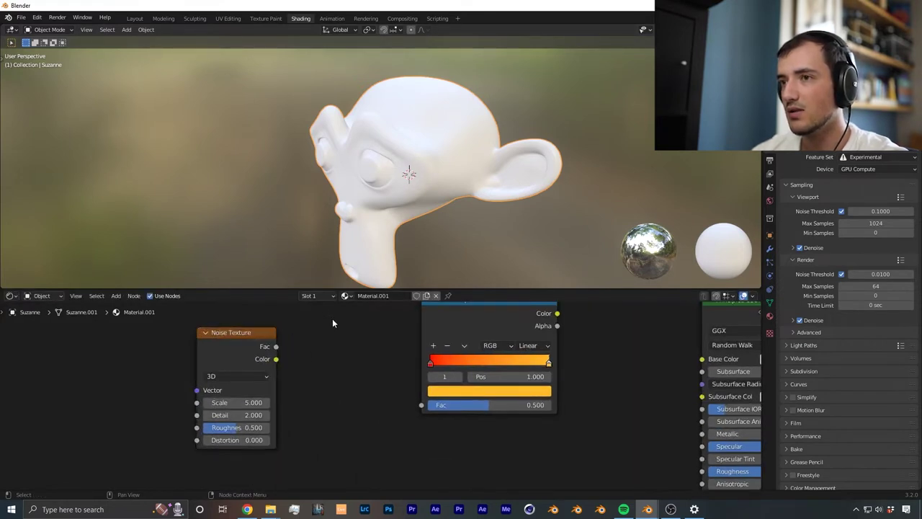
pyautogui.hotkey('shift', 'a')
pyautogui.click(339, 333)
pyautogui.write('math')
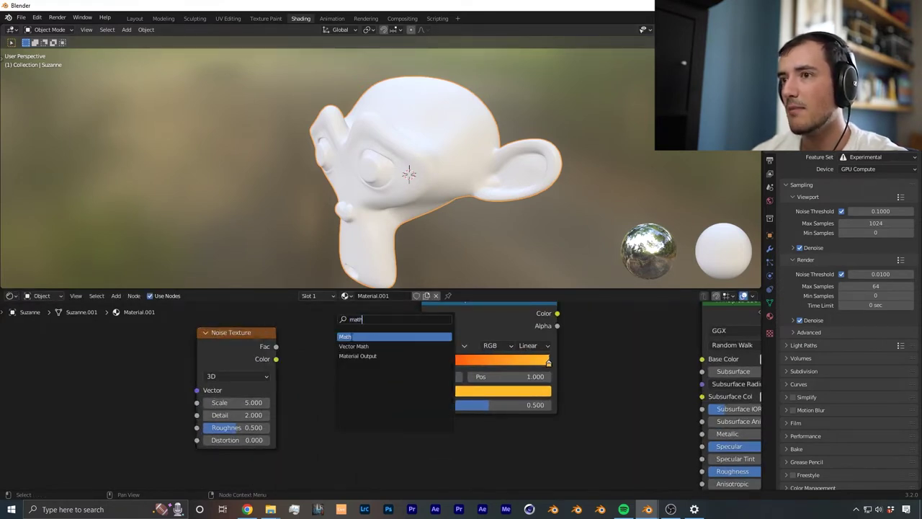
pyautogui.press('Return')
pyautogui.click(326, 332)
pyautogui.click(326, 351)
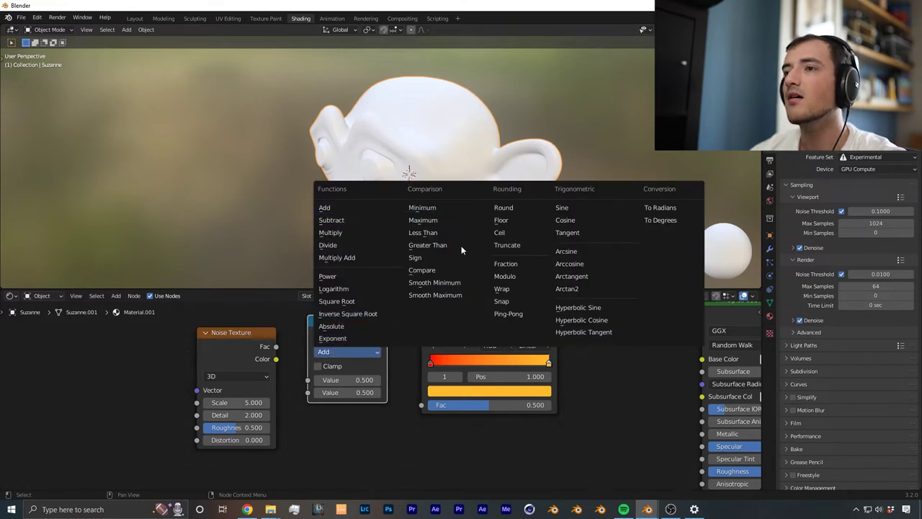
pyautogui.click(431, 245)
# Connect the Noise Texture's Fac output to the Greater Than node's Value input and preview the Greater Than node on the monkey
pyautogui.moveTo(290, 354); pyautogui.dragTo(313, 358, button='middle')
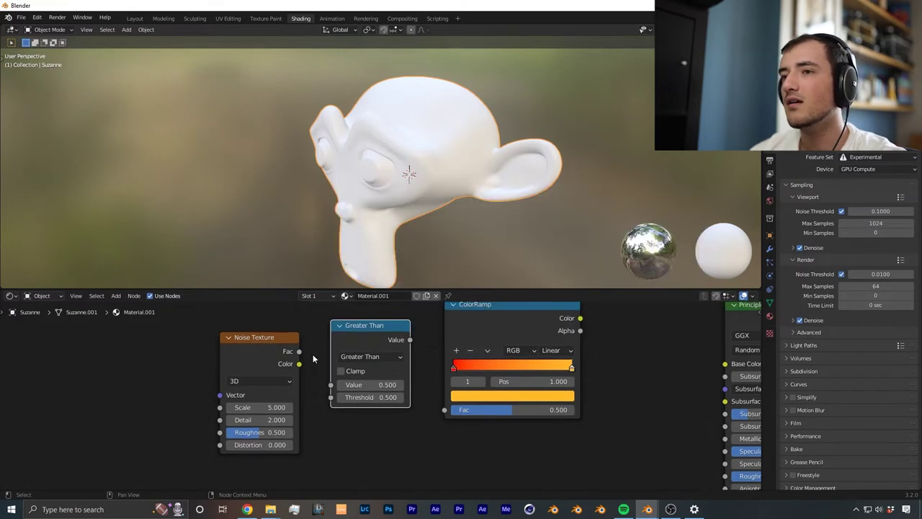
pyautogui.moveTo(299, 352); pyautogui.dragTo(331, 384)
pyautogui.moveTo(331, 385); pyautogui.dragTo(335, 409, button='middle')
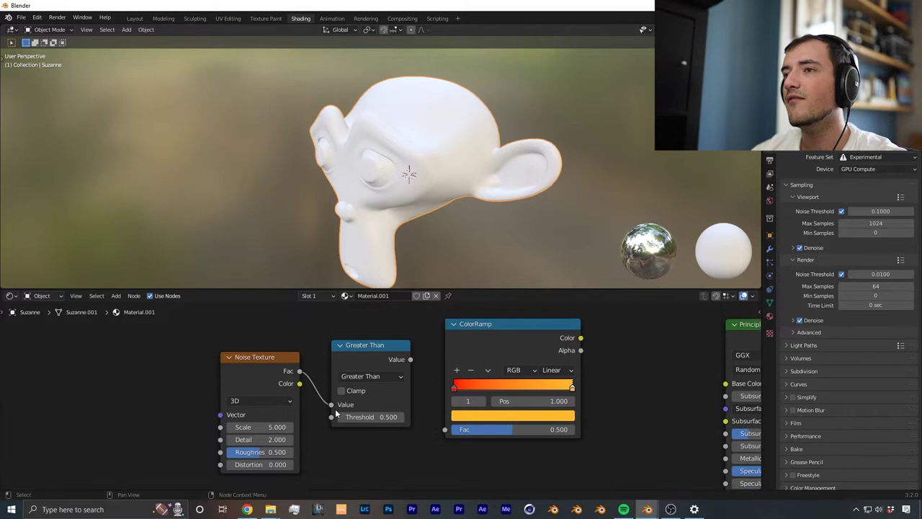
pyautogui.click(351, 350)
pyautogui.moveTo(422, 323); pyautogui.dragTo(307, 351, button='middle')
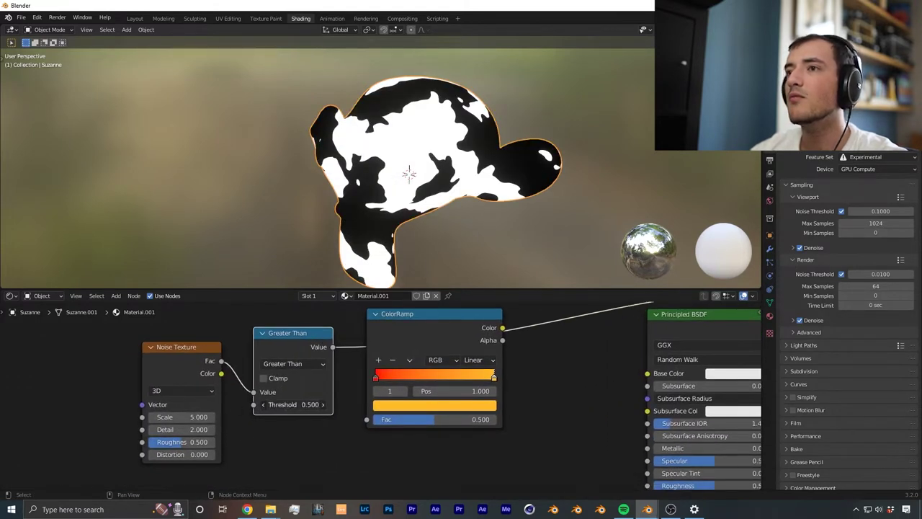
pyautogui.moveTo(291, 406); pyautogui.dragTo(291, 406)
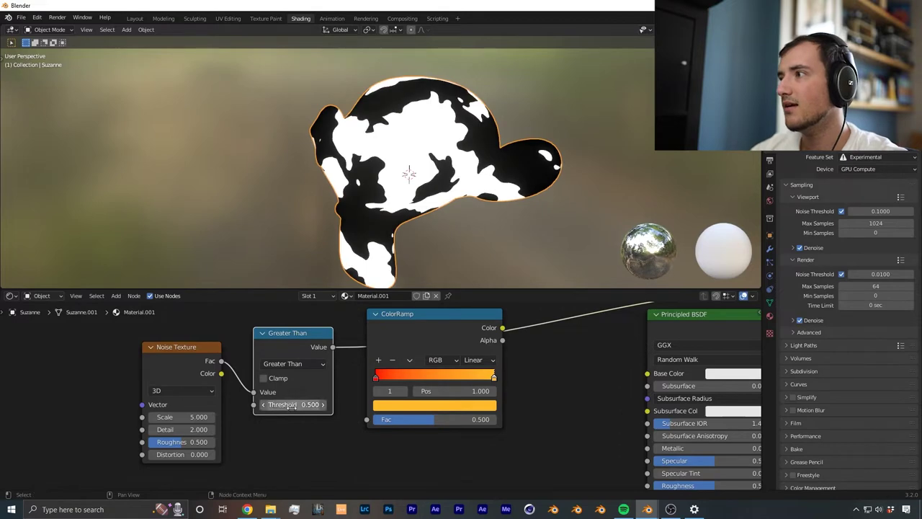
# Connect the Greater Than output to the ColorRamp's Fac input, and the ColorRamp's Color output to the Principled BSDF's Base Color
pyautogui.scroll(3, 318, 409)
pyautogui.scroll(-4, 314, 375)
pyautogui.moveTo(334, 350); pyautogui.dragTo(342, 360)
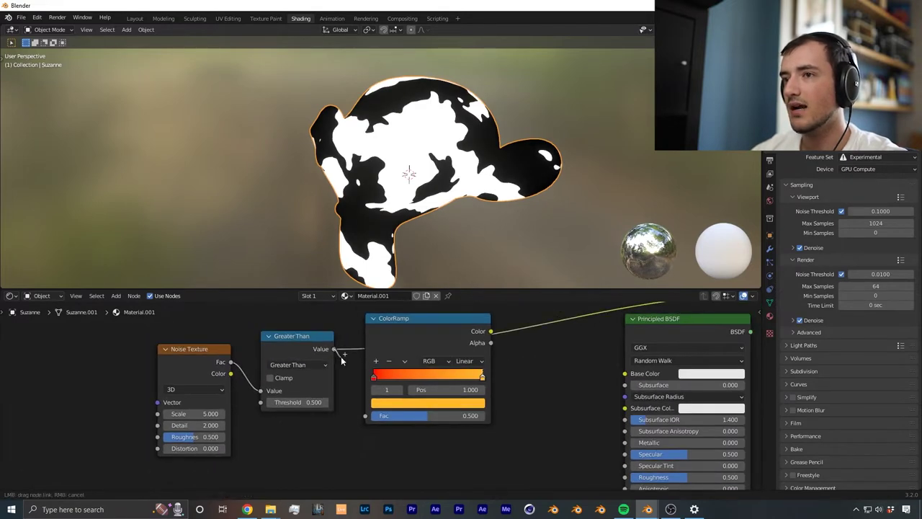
pyautogui.moveTo(364, 417); pyautogui.dragTo(366, 416)
pyautogui.moveTo(480, 387); pyautogui.dragTo(434, 410, button='middle')
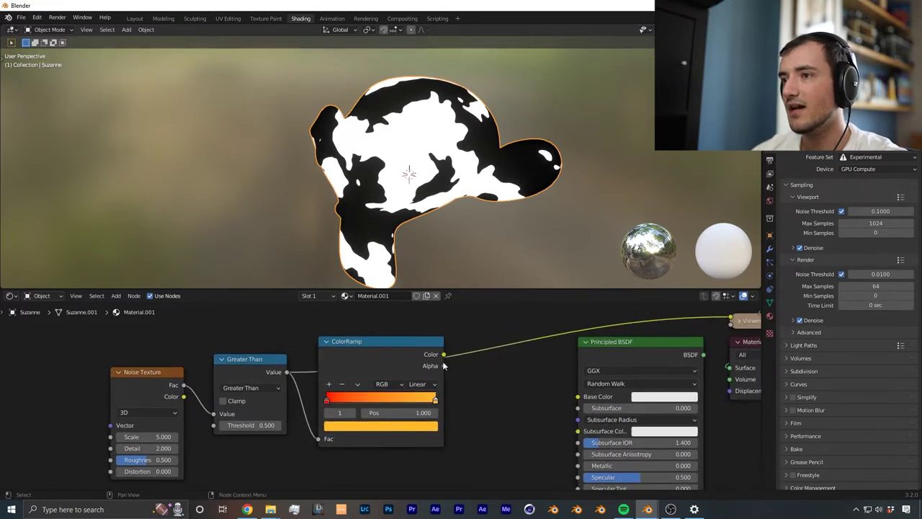
pyautogui.moveTo(444, 356); pyautogui.dragTo(448, 359)
pyautogui.moveTo(583, 397); pyautogui.dragTo(581, 397)
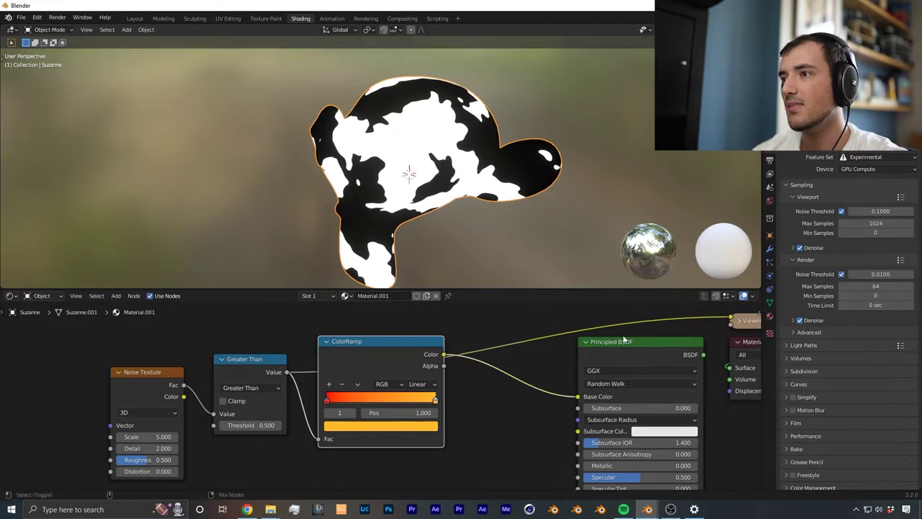
# Route the Principled BSDF back to the Material Output and inspect the two-colour pattern on the monkey's face
pyautogui.keyDown('ctrl'); pyautogui.keyDown('shift'); pyautogui.click(627, 343); pyautogui.keyUp('shift'); pyautogui.keyUp('ctrl')
pyautogui.moveTo(405, 210); pyautogui.dragTo(444, 197, button='middle')
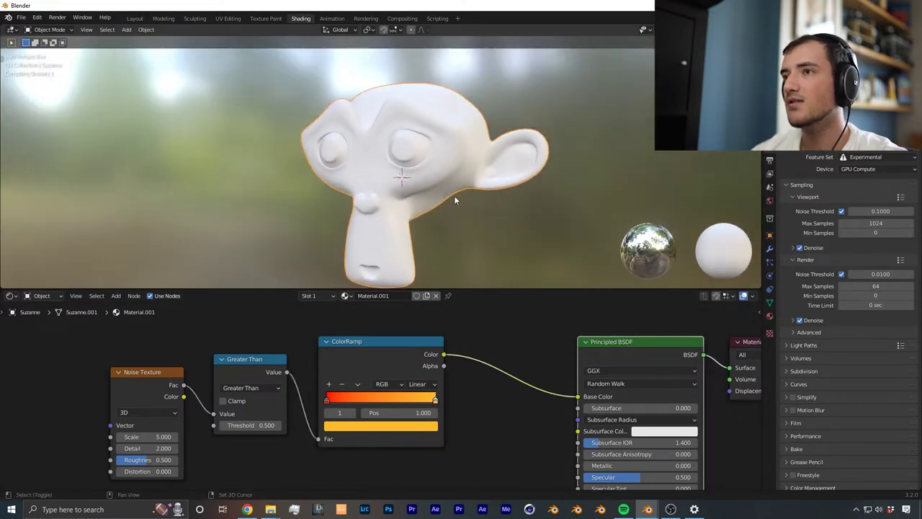
pyautogui.scroll(5, 461, 188)
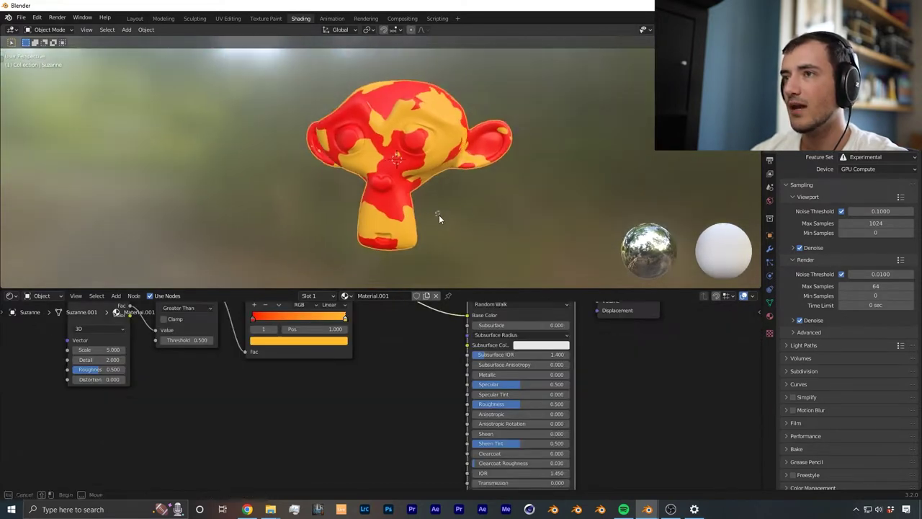
pyautogui.scroll(3, 432, 173)
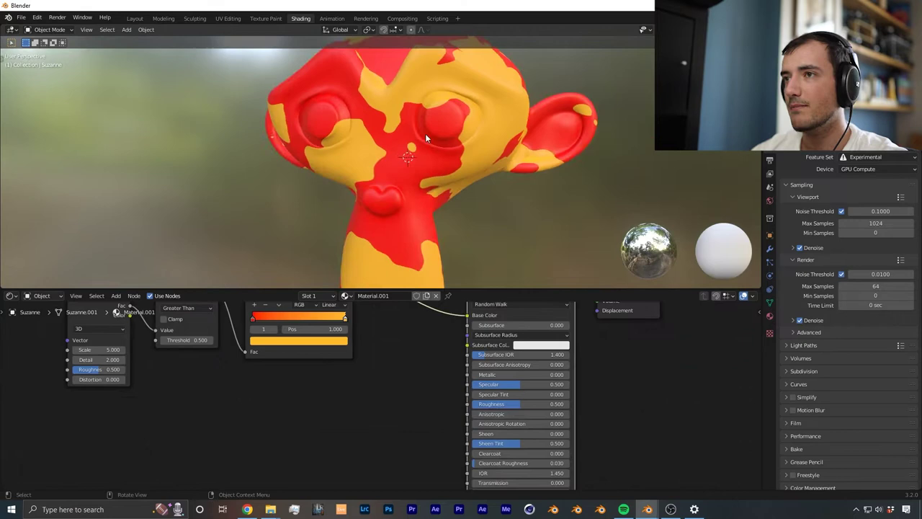
# Set the Principled BSDF's Metallic to 1.000 and its Roughness to about 0.29
pyautogui.moveTo(472, 407); pyautogui.dragTo(412, 392, button='middle')
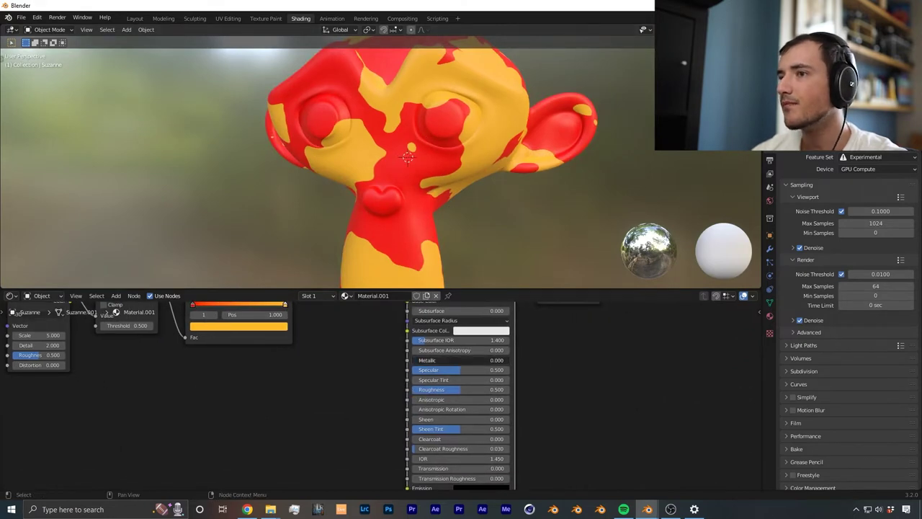
pyautogui.moveTo(427, 360); pyautogui.dragTo(506, 361)
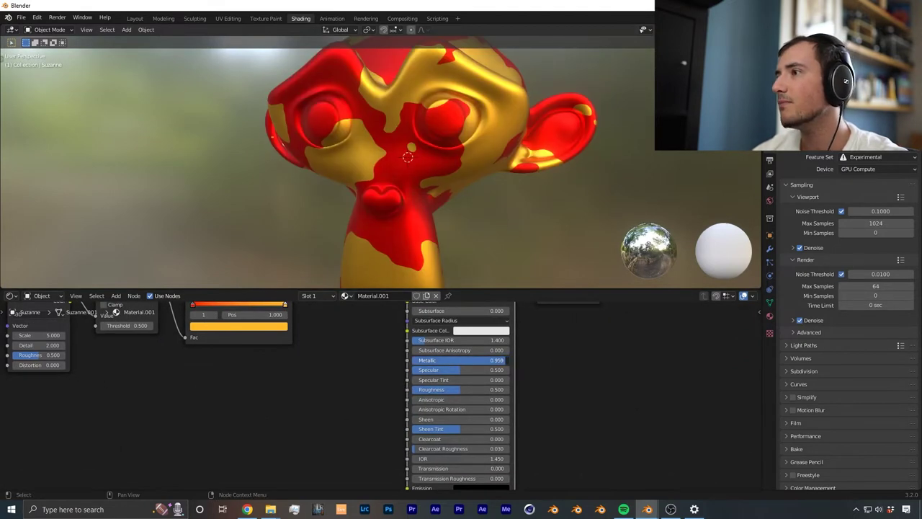
pyautogui.moveTo(454, 390); pyautogui.dragTo(442, 390)
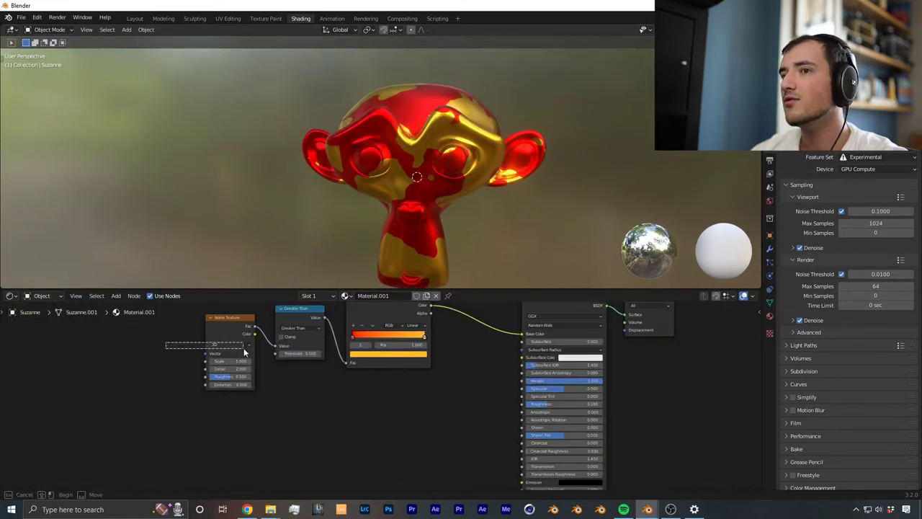
# Duplicate the Noise Texture node and place the copy below the existing node chain
pyautogui.moveTo(243, 350); pyautogui.dragTo(244, 351)
pyautogui.hotkey('shift', 'd')
pyautogui.click(334, 482)
pyautogui.moveTo(334, 483); pyautogui.dragTo(341, 434, button='middle')
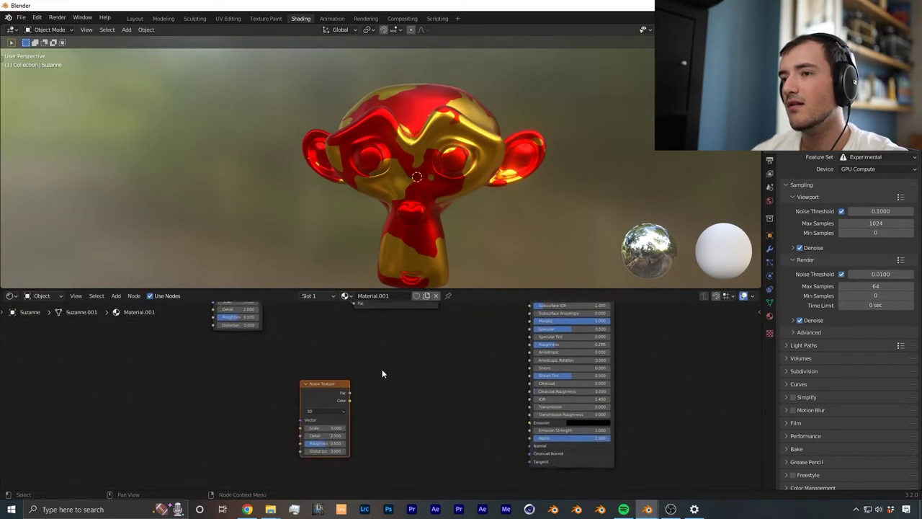
pyautogui.scroll(2, 356, 430)
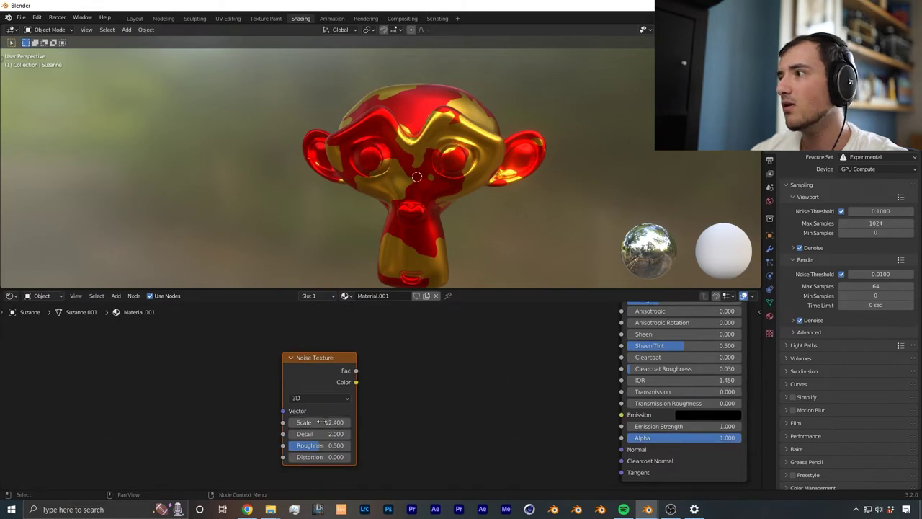
# Add a Bump node beside the lower Noise Texture and connect the noise's Fac output to the Bump's Height input
pyautogui.moveTo(384, 371); pyautogui.dragTo(394, 423, button='middle')
pyautogui.scroll(-4, 394, 423)
pyautogui.hotkey('shift', 'a')
pyautogui.write('si')
pyautogui.press('BackSpace')
pyautogui.write('b')
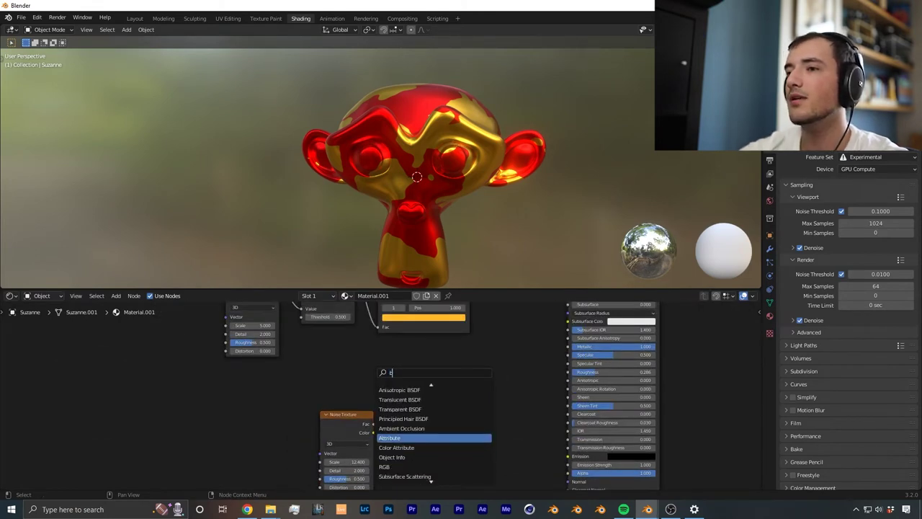
pyautogui.write('um')
pyautogui.moveTo(332, 392); pyautogui.dragTo(375, 424)
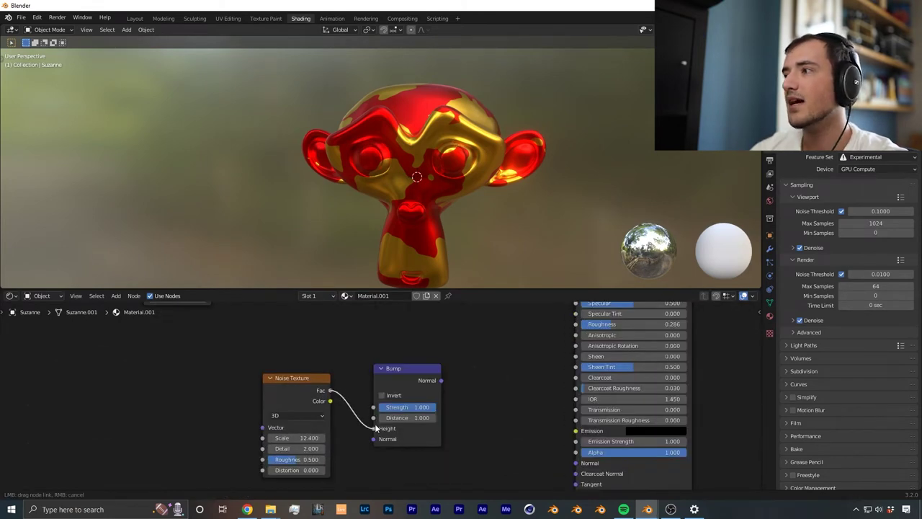
pyautogui.moveTo(339, 374); pyautogui.dragTo(346, 381, button='middle')
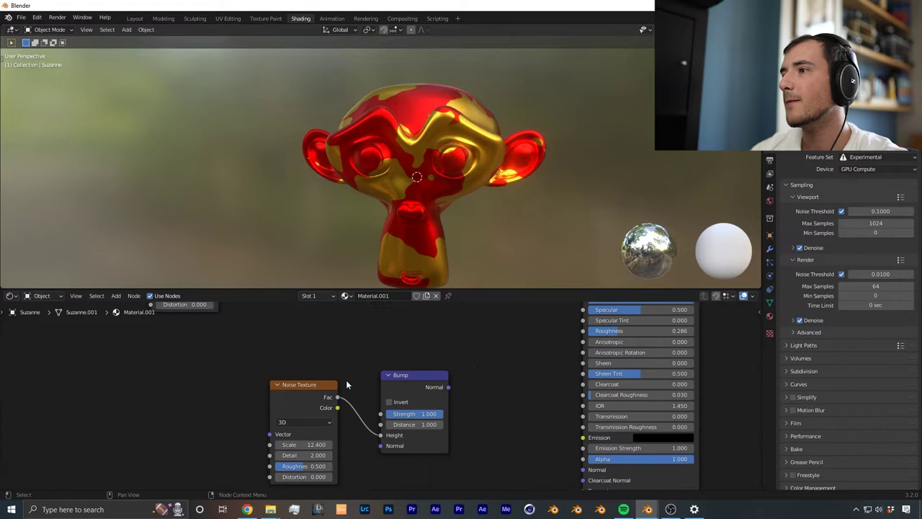
# Connect the Bump node's Normal output to the Principled BSDF's Normal input
pyautogui.scroll(-1, 380, 390)
pyautogui.moveTo(438, 388); pyautogui.dragTo(480, 397)
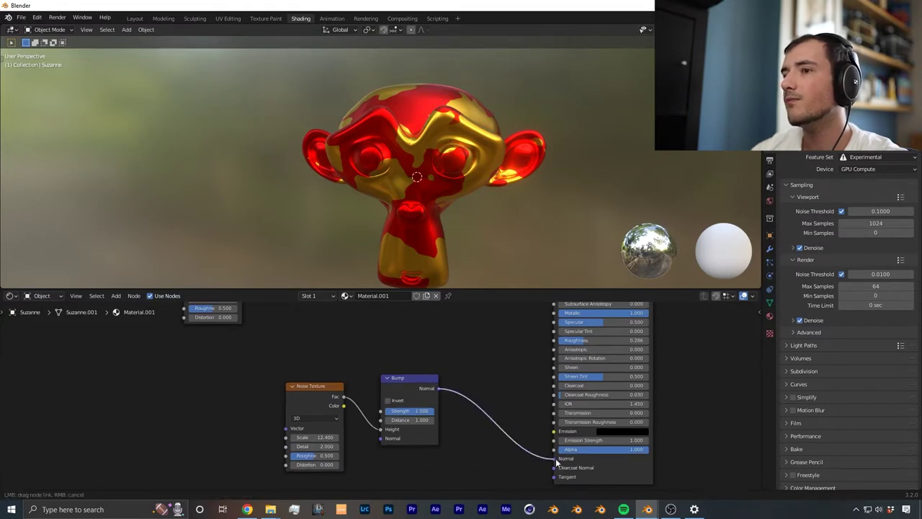
pyautogui.moveTo(555, 462); pyautogui.dragTo(555, 462)
pyautogui.keyDown('shift'); pyautogui.moveTo(413, 386); pyautogui.dragTo(422, 400, button='middle'); pyautogui.keyUp('shift')
pyautogui.scroll(-5, 422, 401)
pyautogui.keyDown('shift'); pyautogui.moveTo(347, 376); pyautogui.dragTo(382, 392, button='middle'); pyautogui.keyUp('shift')
pyautogui.scroll(3, 367, 383)
pyautogui.scroll(-2, 382, 391)
pyautogui.scroll(1, 192, 375)
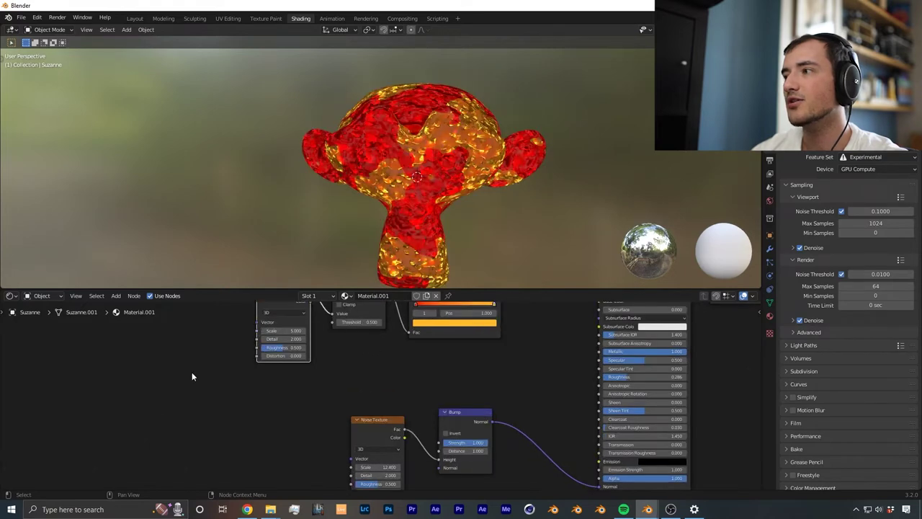
# Move the upper Noise Texture and Greater Than nodes farther from the ColorRamp, and reposition the lower Noise Texture
pyautogui.moveTo(298, 399); pyautogui.dragTo(308, 447, button='middle')
pyautogui.click(372, 320)
pyautogui.moveTo(465, 170); pyautogui.dragTo(447, 203, button='middle')
pyautogui.scroll(3, 446, 206)
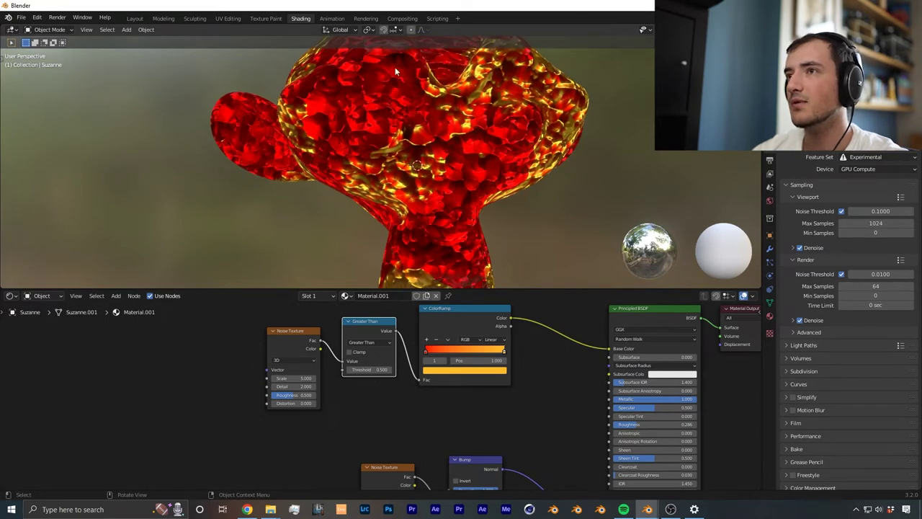
pyautogui.moveTo(242, 332); pyautogui.dragTo(372, 374)
pyautogui.press('g')
pyautogui.click(332, 382)
pyautogui.moveTo(349, 415); pyautogui.dragTo(258, 383, button='middle')
pyautogui.scroll(1, 293, 402)
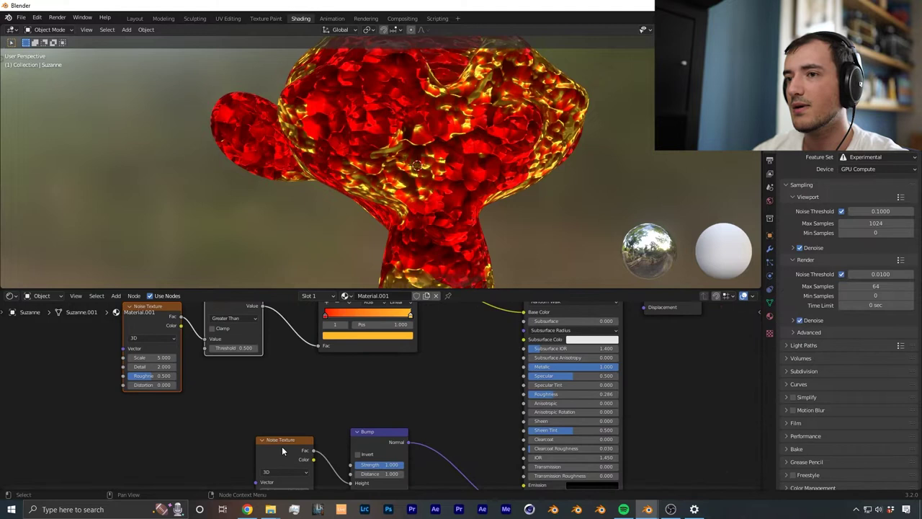
pyautogui.moveTo(283, 441); pyautogui.dragTo(274, 462)
# Connect the Greater Than node's Value output to the Bump node's Strength input
pyautogui.moveTo(289, 385); pyautogui.dragTo(352, 394, button='middle')
pyautogui.scroll(-1, 352, 393)
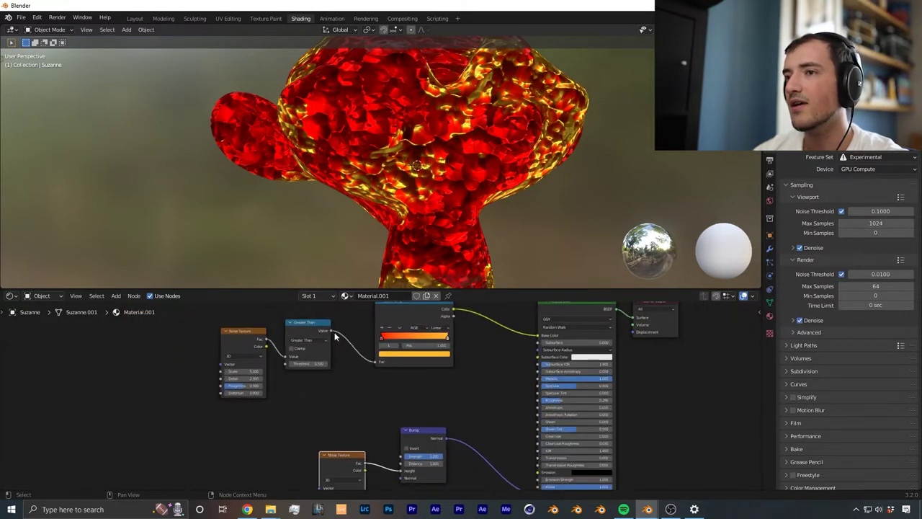
pyautogui.moveTo(331, 331); pyautogui.dragTo(395, 470)
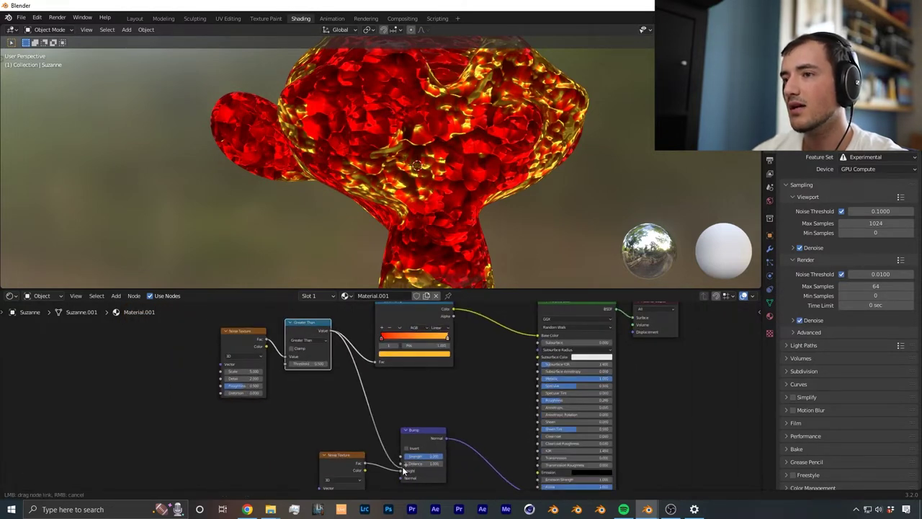
pyautogui.moveTo(406, 461); pyautogui.dragTo(403, 456)
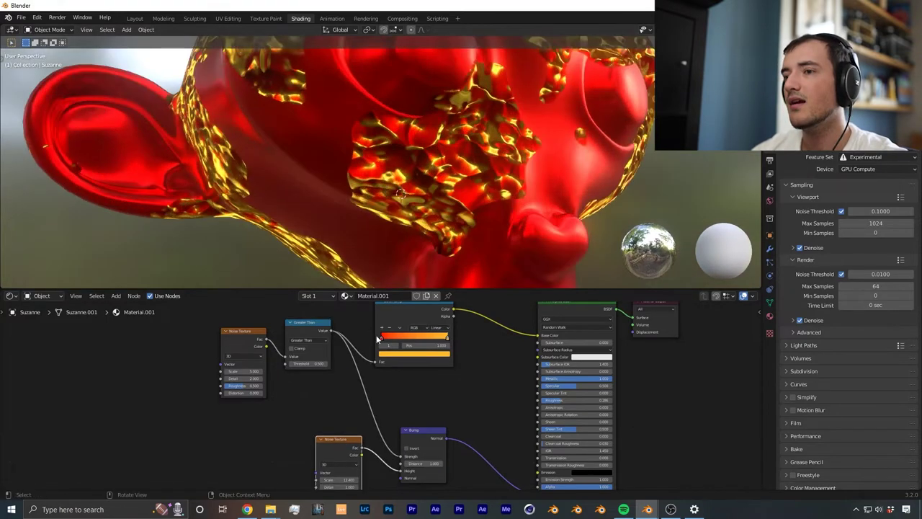
# Set the Scale of the Noise Texture feeding the Bump node to 17.000
pyautogui.moveTo(352, 426); pyautogui.dragTo(359, 324, button='middle')
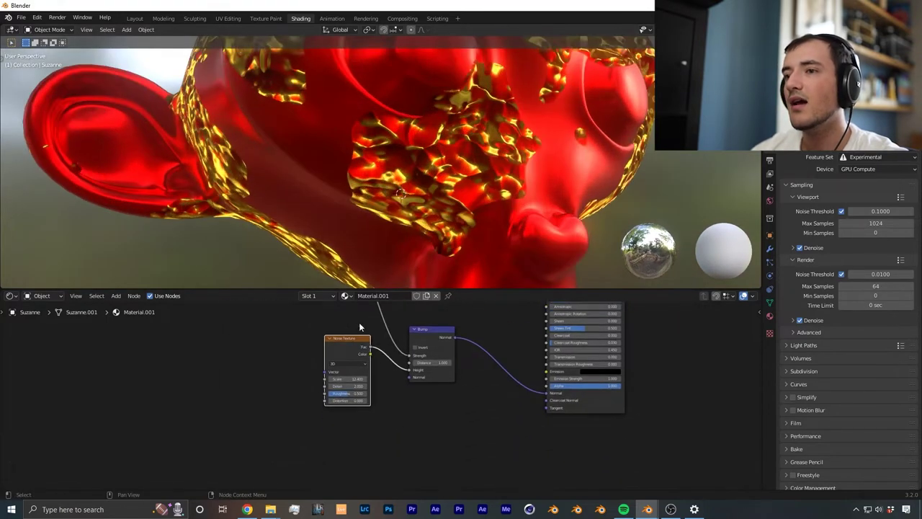
pyautogui.scroll(6, 354, 385)
pyautogui.moveTo(328, 369); pyautogui.dragTo(364, 368)
pyautogui.keyDown('shift'); pyautogui.moveTo(445, 389); pyautogui.dragTo(407, 420, button='middle'); pyautogui.keyUp('shift')
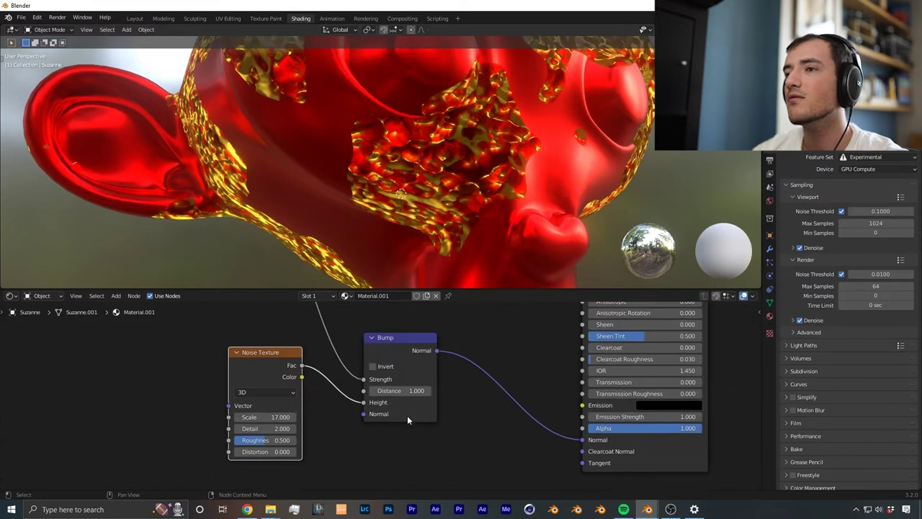
# Set the Bump's Distance to 0.080 and the Detail of its Noise Texture to 15.000
pyautogui.moveTo(407, 391); pyautogui.dragTo(396, 391)
pyautogui.scroll(2, 345, 367)
pyautogui.moveTo(261, 434); pyautogui.dragTo(360, 435)
pyautogui.moveTo(411, 204); pyautogui.dragTo(435, 201, button='middle')
pyautogui.keyDown('shift'); pyautogui.moveTo(403, 390); pyautogui.dragTo(377, 390); pyautogui.keyUp('shift')
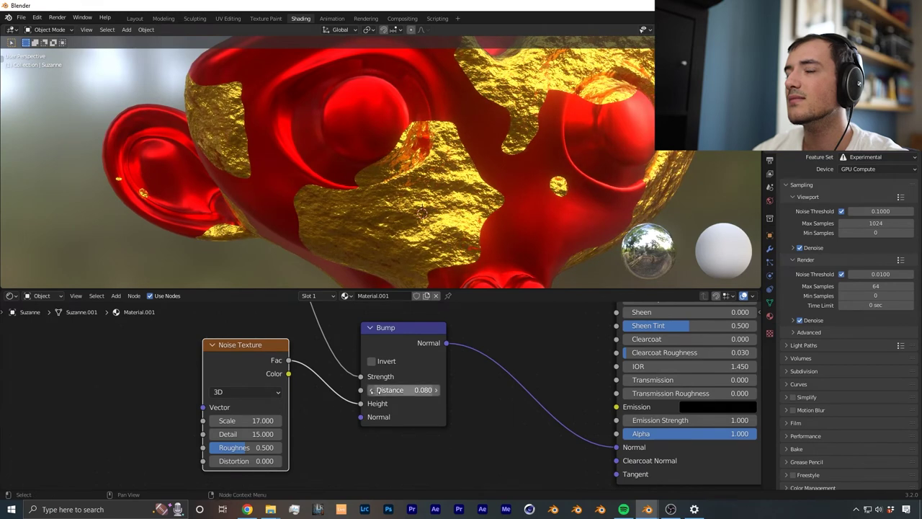
# Set the Greater Than node's Threshold to 0.520
pyautogui.moveTo(324, 396); pyautogui.dragTo(385, 495, button='middle')
pyautogui.scroll(-6, 317, 354)
pyautogui.moveTo(292, 366); pyautogui.dragTo(406, 408, button='middle')
pyautogui.scroll(-1, 355, 414)
pyautogui.scroll(2, 390, 408)
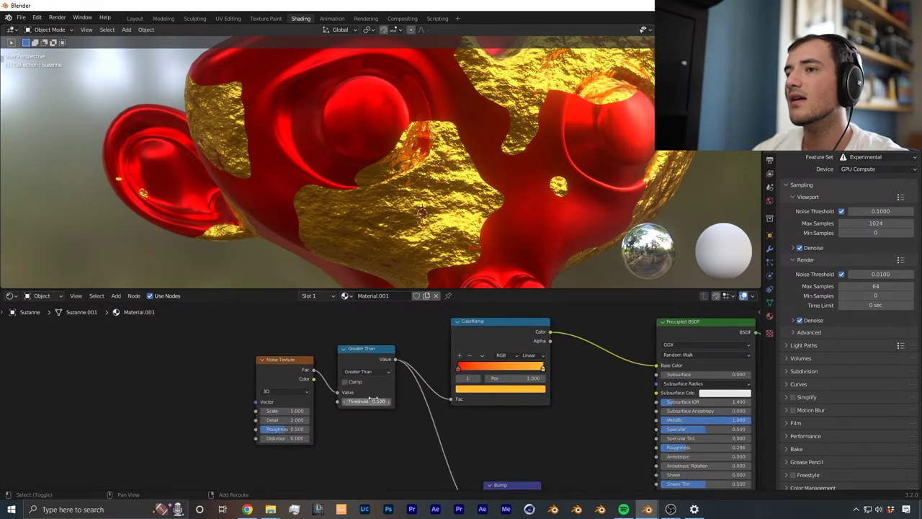
pyautogui.moveTo(374, 398); pyautogui.dragTo(381, 399)
pyautogui.scroll(2, 337, 433)
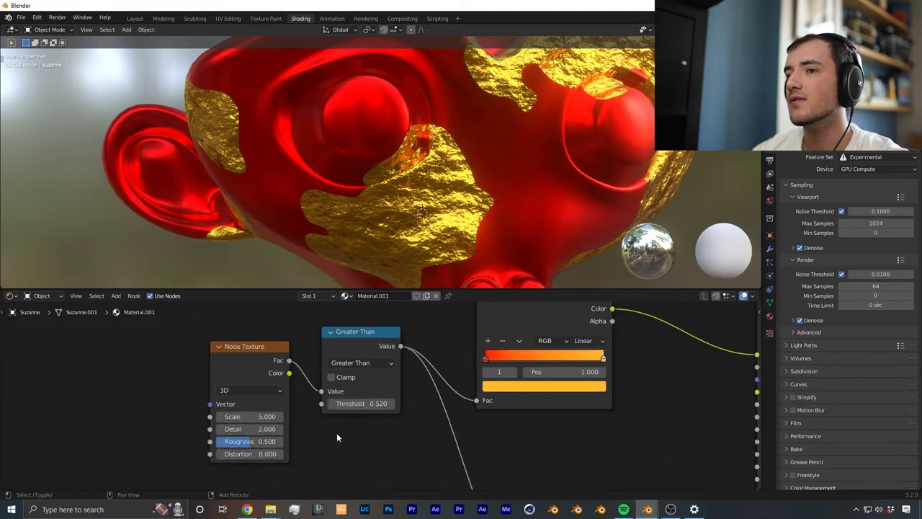
# Set the upper Noise Texture's Detail to 15.000 and Roughness to 0.625, and check the pattern around the monkey
pyautogui.moveTo(337, 436); pyautogui.dragTo(410, 392, button='middle')
pyautogui.moveTo(324, 387); pyautogui.dragTo(385, 387)
pyautogui.scroll(2, 378, 386)
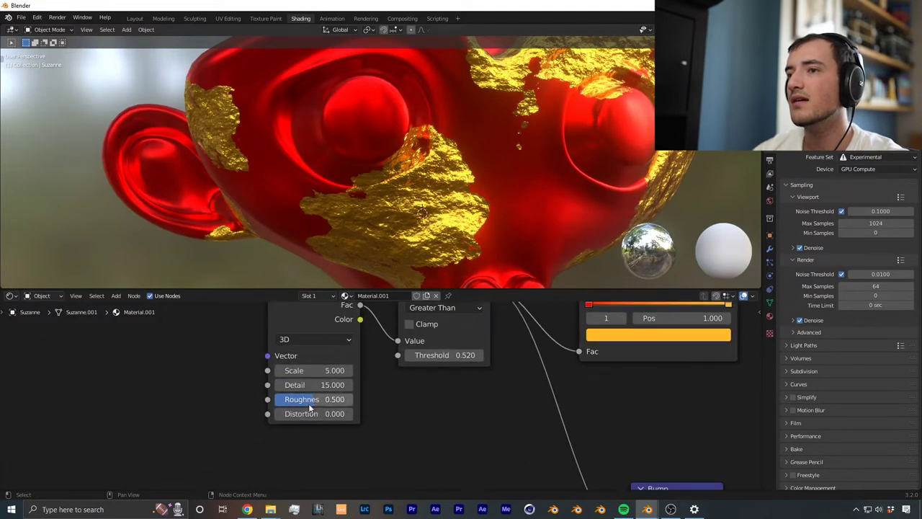
pyautogui.moveTo(317, 399); pyautogui.dragTo(327, 400)
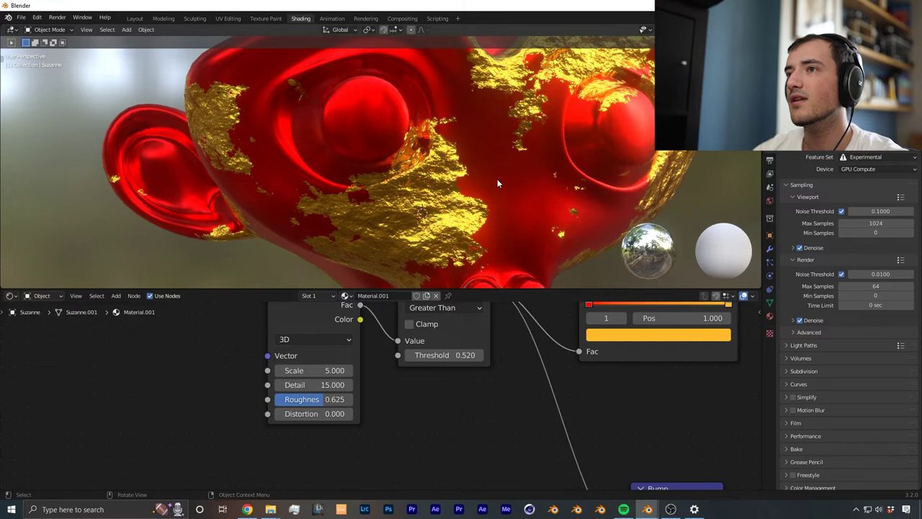
pyautogui.scroll(-5, 496, 183)
pyautogui.scroll(-4, 310, 422)
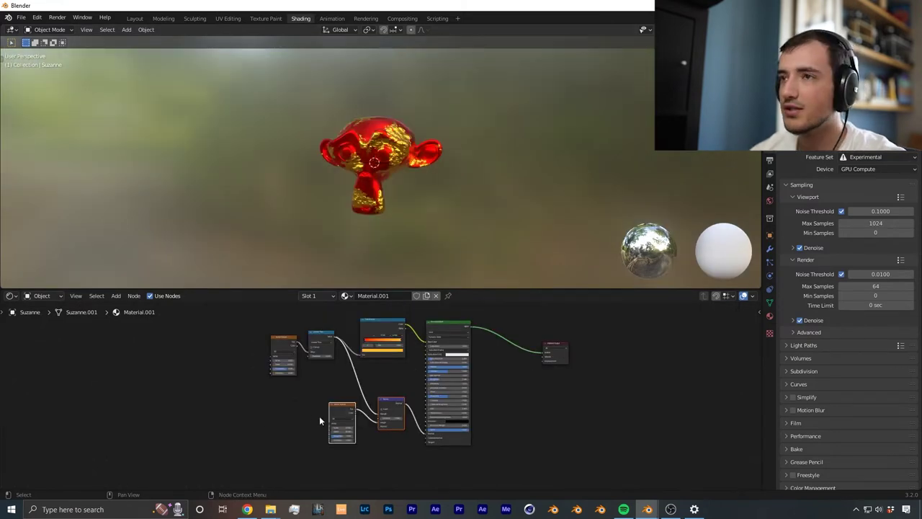
pyautogui.scroll(1, 320, 421)
pyautogui.scroll(5, 395, 189)
pyautogui.moveTo(413, 130); pyautogui.dragTo(265, 165, button='middle')
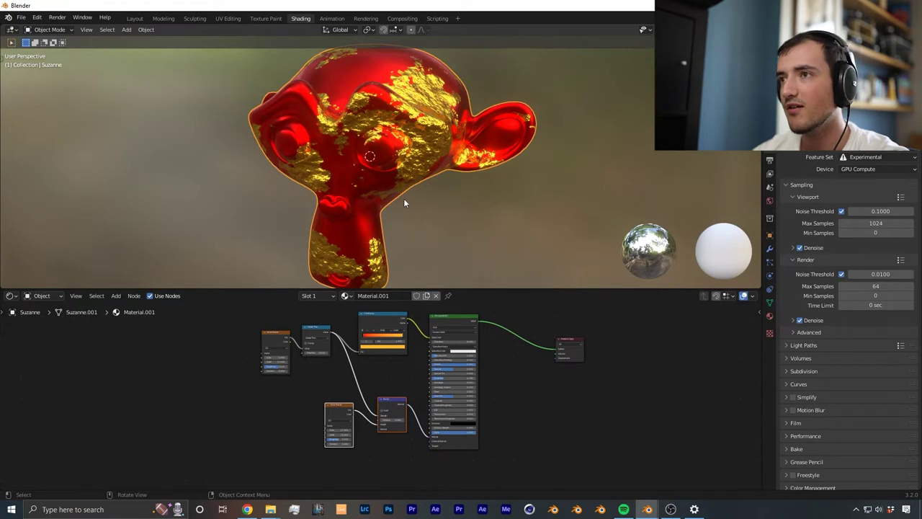
# Group all nodes except the Material Output in a frame labelled "Red + Gold Bits"
pyautogui.scroll(-3, 433, 209)
pyautogui.moveTo(204, 329); pyautogui.dragTo(492, 463)
pyautogui.hotkey('ctrl', 'j')
pyautogui.press('F2')
pyautogui.write('Red + Gold Bits')
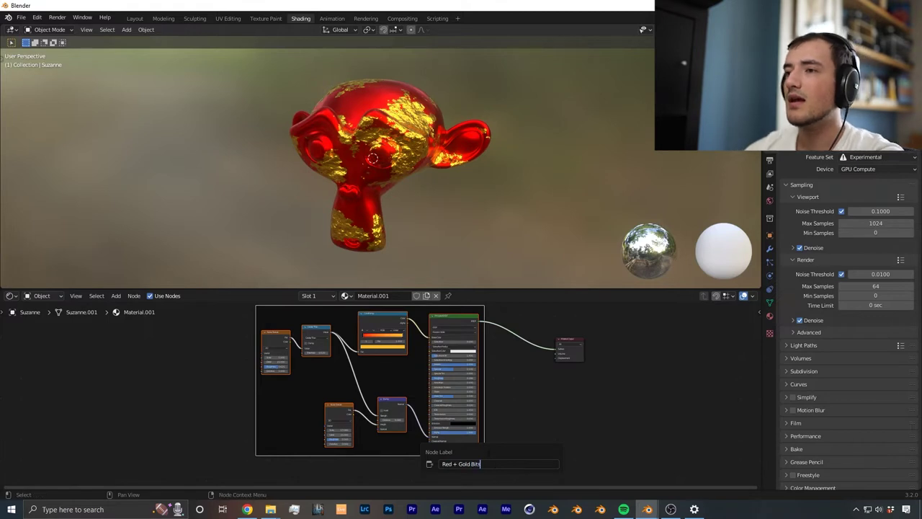
pyautogui.press('Return')
# Move the "Red + Gold Bits" frame away from the Material Output to open up space between them
pyautogui.press('g')
pyautogui.click(444, 411)
pyautogui.scroll(-6, 448, 404)
pyautogui.moveTo(455, 379)
pyautogui.keyDown('shift'); pyautogui.mouseDown(button='middle')
pyautogui.moveTo(459, 396)
pyautogui.moveTo(446, 419)
pyautogui.moveTo(465, 394)
pyautogui.mouseUp(button='middle'); pyautogui.keyUp('shift')
pyautogui.scroll(4, 450, 418)
pyautogui.click(459, 393)
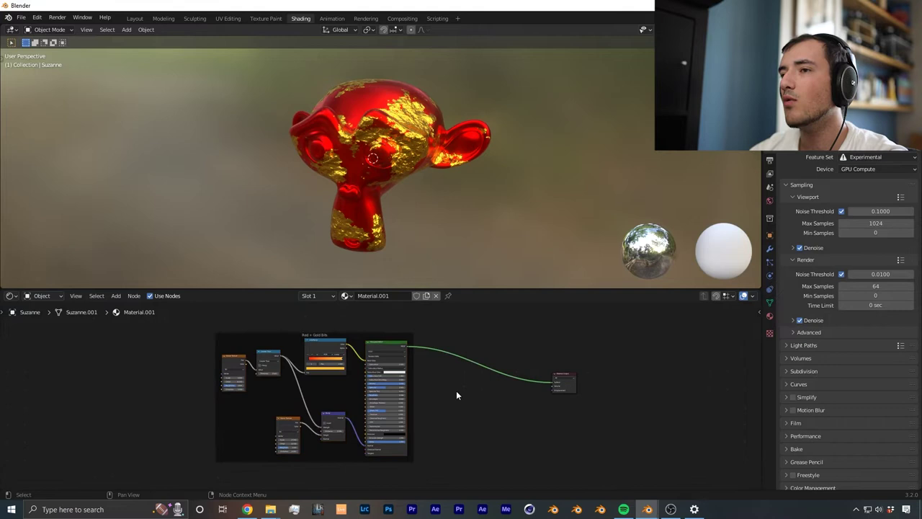
# Cut the link from the Principled BSDF to the Material Output and move the output node farther away
pyautogui.keyDown('ctrl'); pyautogui.moveTo(472, 401); pyautogui.dragTo(472, 401, button='right'); pyautogui.keyUp('ctrl')
pyautogui.moveTo(472, 401); pyautogui.dragTo(391, 408, button='middle')
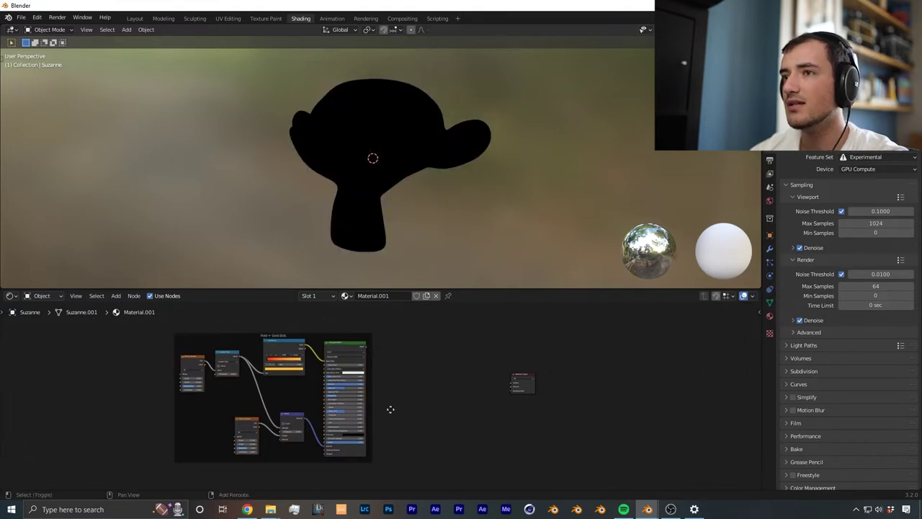
pyautogui.scroll(4, 363, 406)
pyautogui.moveTo(531, 375); pyautogui.dragTo(567, 356)
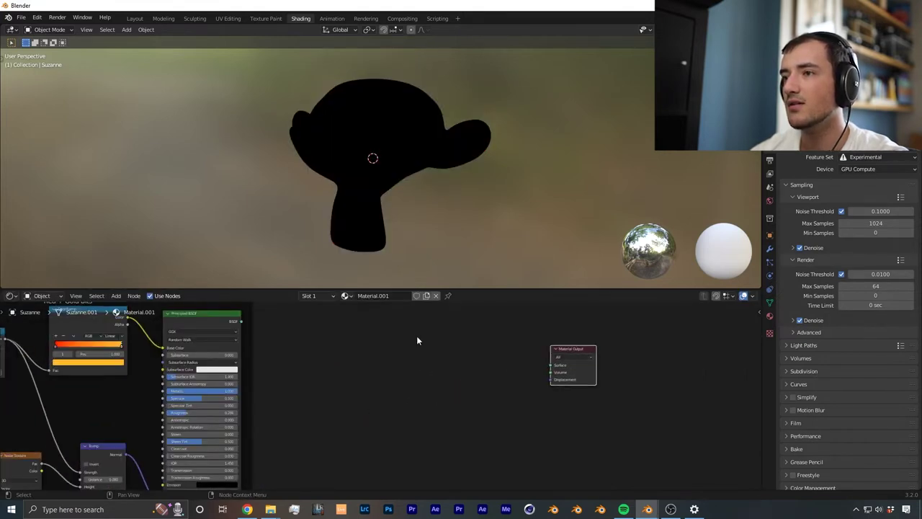
# Add a Wireframe node between the frame and the Material Output, and preview its output on the monkey
pyautogui.scroll(-2, 428, 371)
pyautogui.hotkey('shift', 'a')
pyautogui.write('wi')
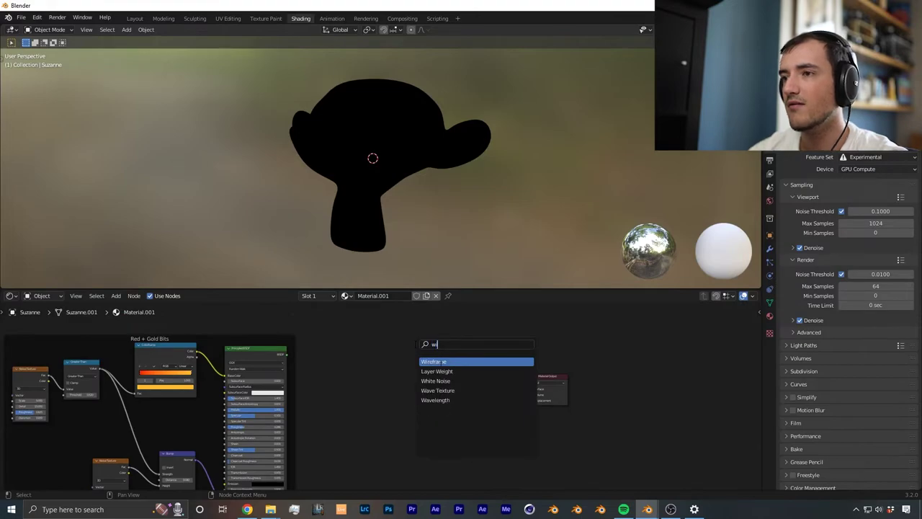
pyautogui.click(442, 362)
pyautogui.click(402, 375)
pyautogui.scroll(4, 402, 375)
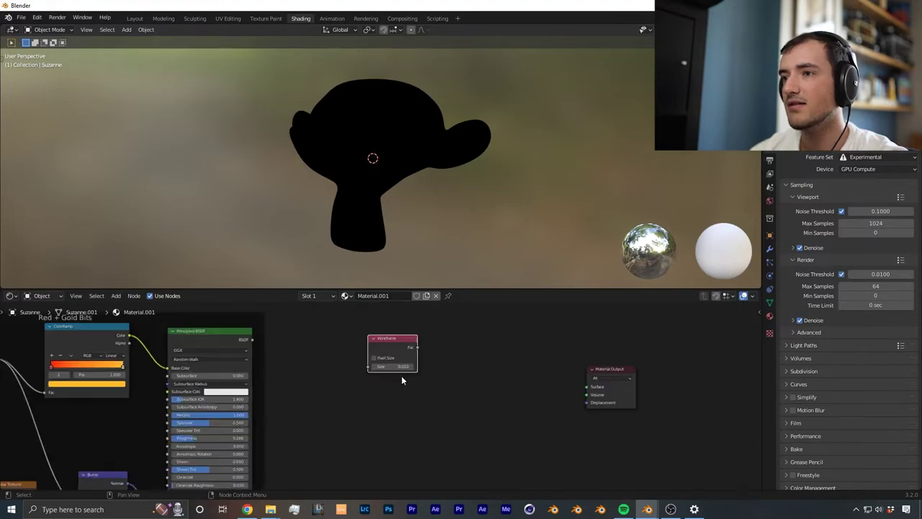
pyautogui.keyDown('ctrl'); pyautogui.keyDown('shift'); pyautogui.click(395, 339); pyautogui.keyUp('shift'); pyautogui.keyUp('ctrl')
pyautogui.scroll(5, 410, 215)
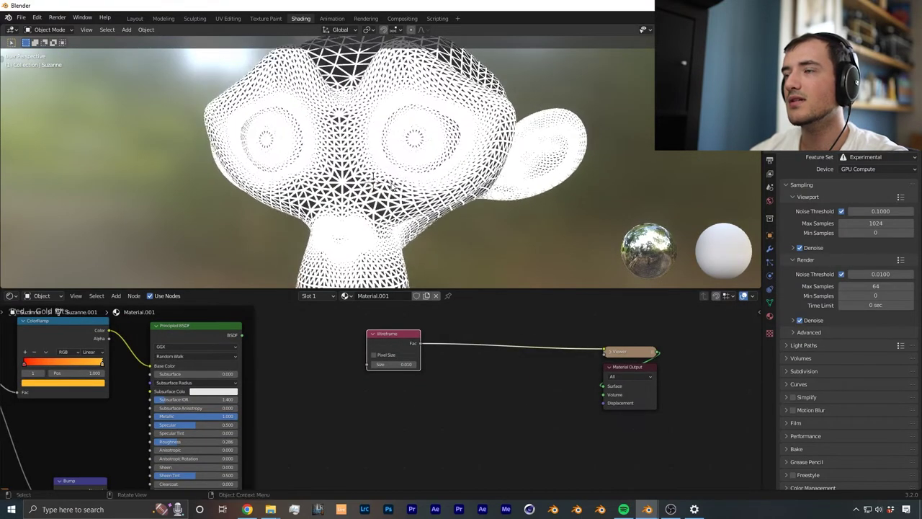
pyautogui.moveTo(390, 178); pyautogui.dragTo(393, 206, button='middle')
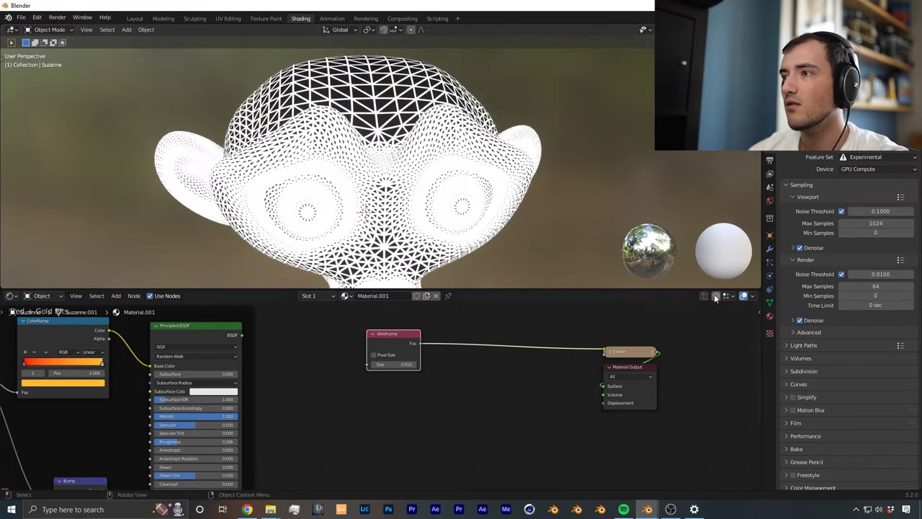
# Lower the monkey's Subdivision modifier to 1 level for both viewport and render, and inspect the wireframe pattern
pyautogui.click(770, 248)
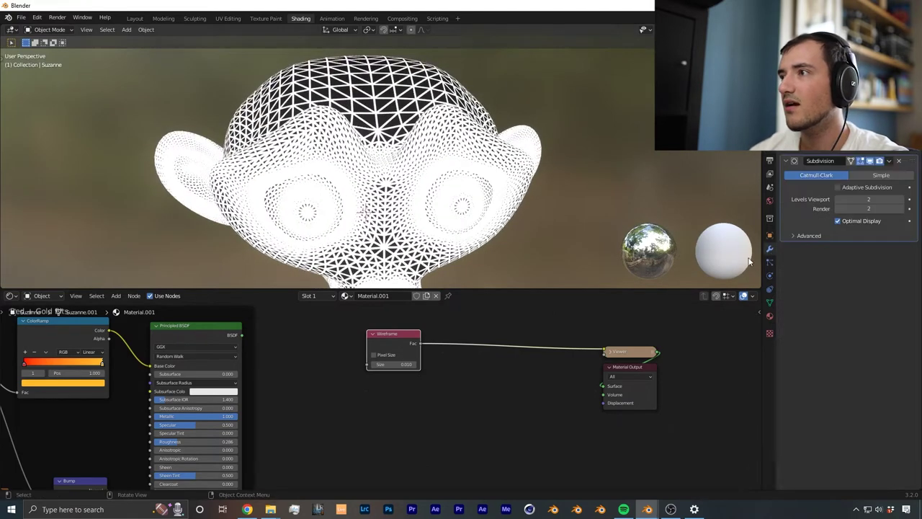
pyautogui.click(838, 201)
pyautogui.click(837, 209)
pyautogui.moveTo(600, 212); pyautogui.dragTo(552, 215, button='middle')
pyautogui.scroll(-2, 417, 214)
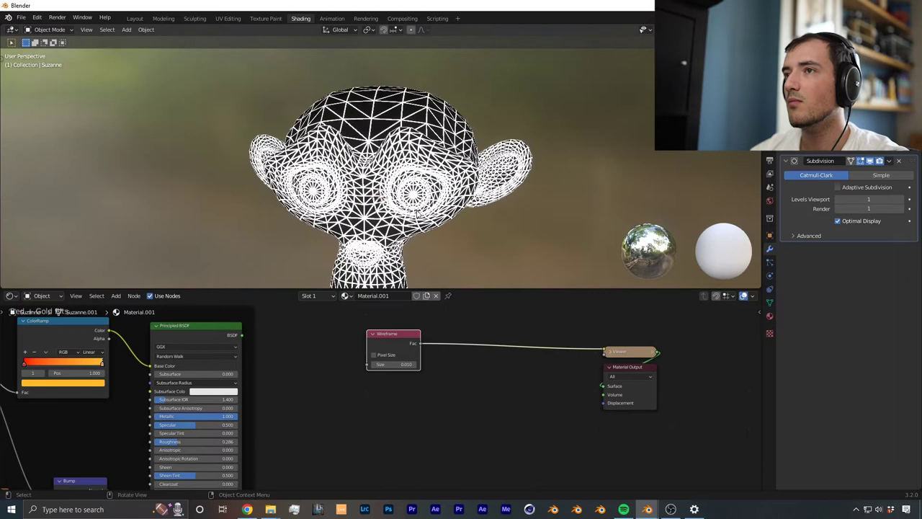
pyautogui.moveTo(416, 214); pyautogui.dragTo(447, 216, button='middle')
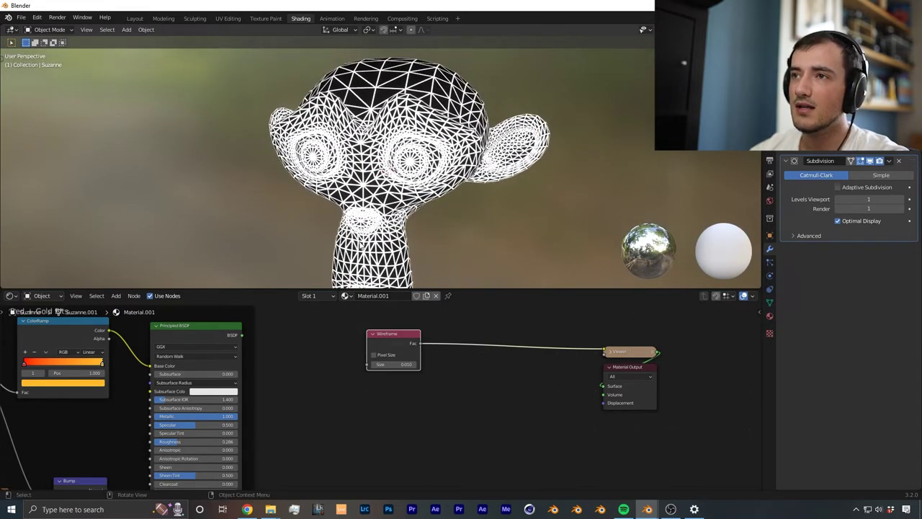
pyautogui.moveTo(363, 245); pyautogui.dragTo(395, 221, button='middle')
# Move the Wireframe node closer to the framed Principled BSDF to make room before the Viewer
pyautogui.moveTo(434, 387); pyautogui.dragTo(424, 423, button='middle')
pyautogui.scroll(1, 409, 408)
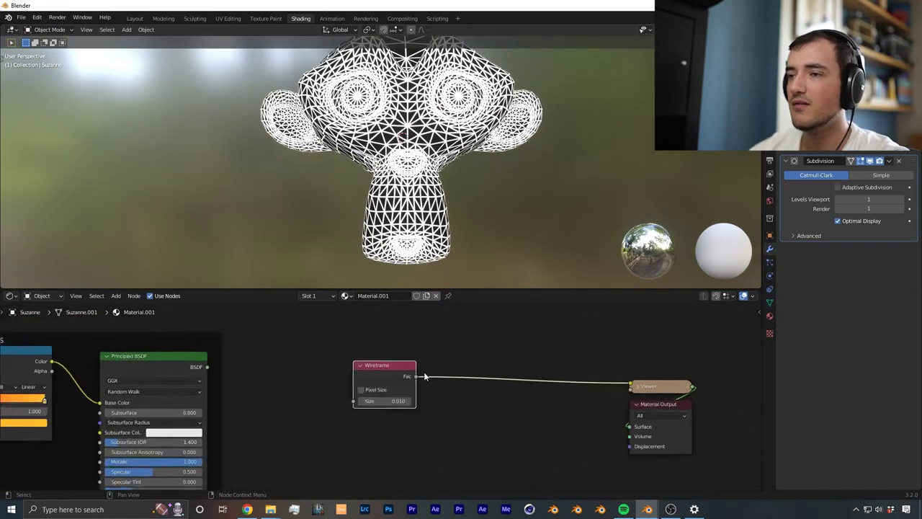
pyautogui.moveTo(449, 356); pyautogui.dragTo(464, 339, button='middle')
pyautogui.moveTo(412, 351); pyautogui.dragTo(343, 361)
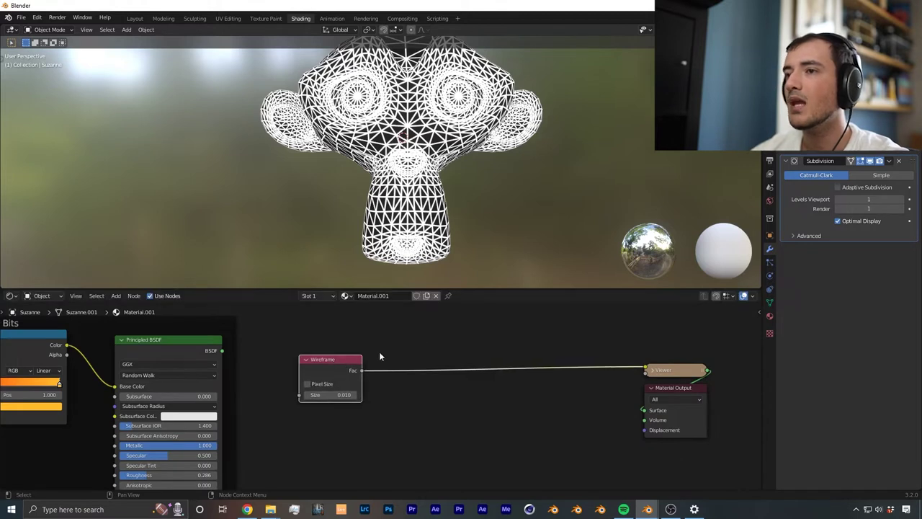
# Add a Mix Shader node between the Wireframe node and the Viewer, with the wireframe Fac driving its Fac input
pyautogui.scroll(1, 343, 371)
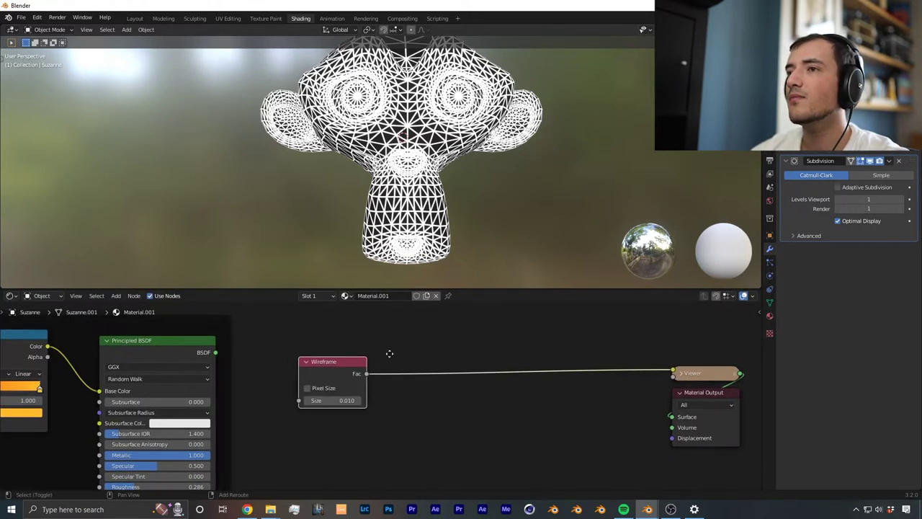
pyautogui.hotkey('shift', 'a')
pyautogui.write('mix sh')
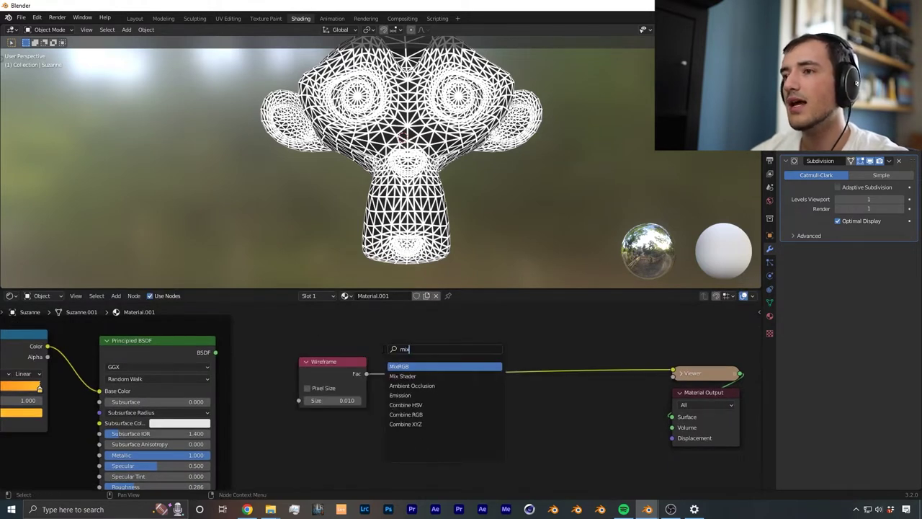
pyautogui.press('Return')
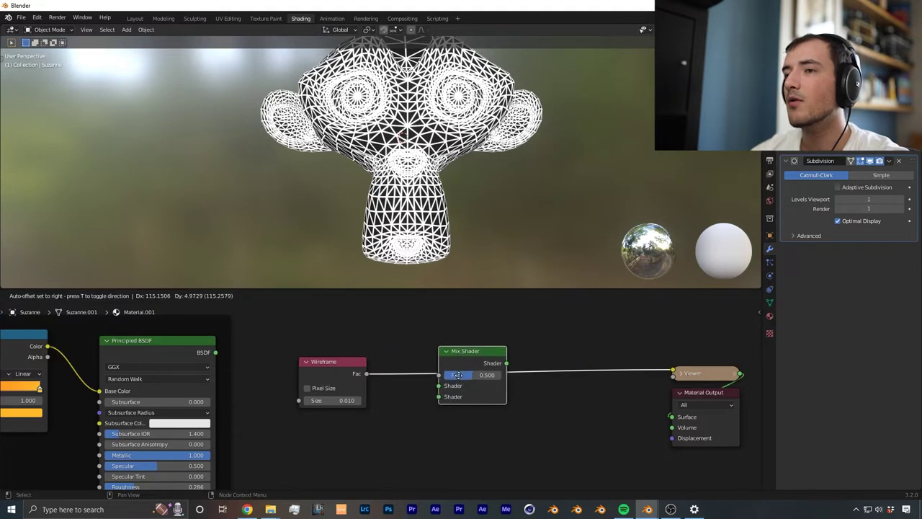
pyautogui.click(458, 375)
pyautogui.moveTo(439, 375); pyautogui.dragTo(440, 377)
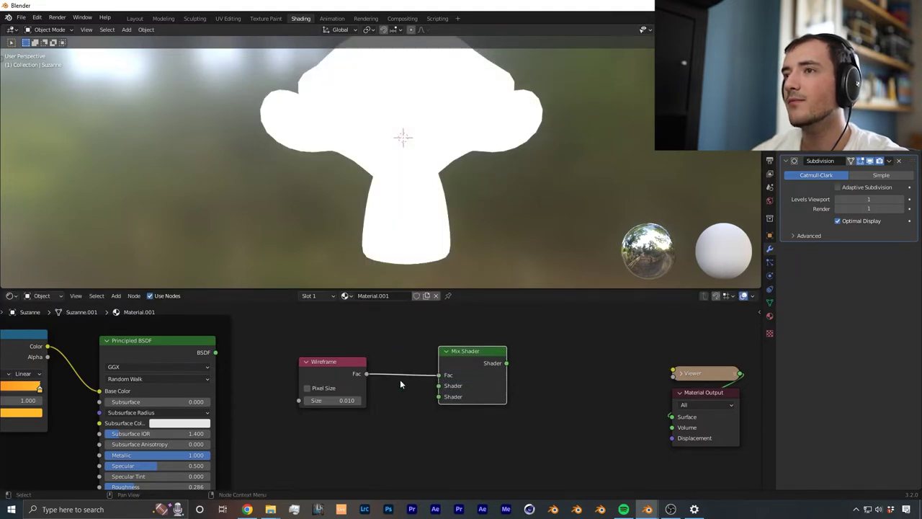
# Add a Diffuse BSDF node below the Wireframe node and connect it to the Mix Shader's first Shader input
pyautogui.moveTo(469, 136); pyautogui.dragTo(457, 110, button='middle')
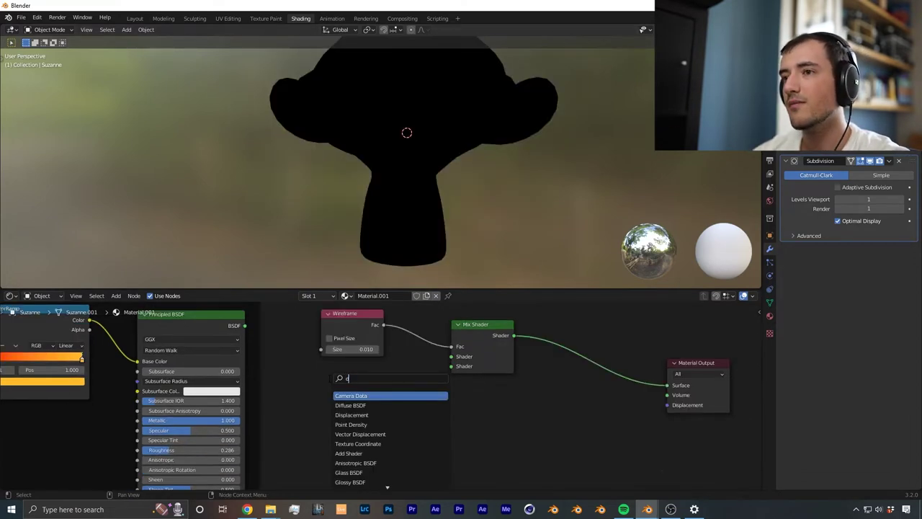
pyautogui.click(351, 391)
pyautogui.click(338, 381)
pyautogui.scroll(2, 379, 390)
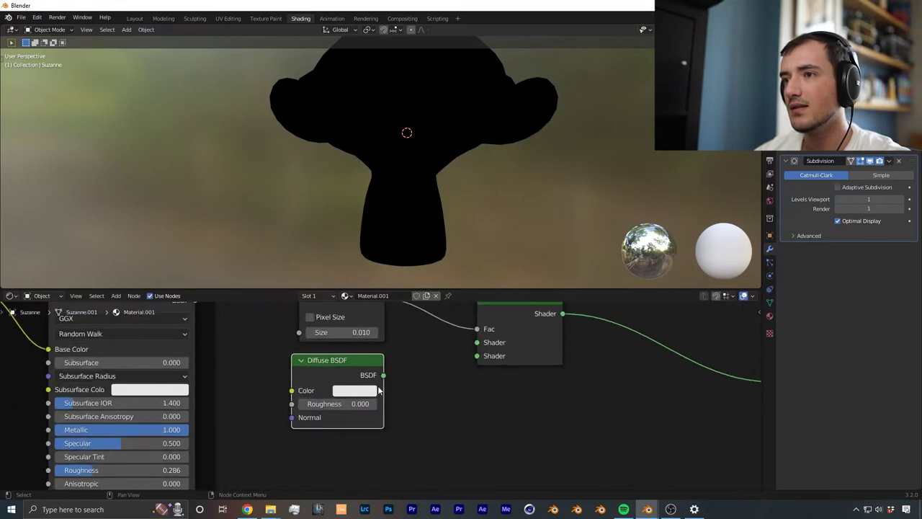
pyautogui.moveTo(472, 349); pyautogui.dragTo(477, 344)
# Set the Diffuse BSDF's color to black
pyautogui.moveTo(420, 384); pyautogui.dragTo(448, 389, button='middle')
pyautogui.scroll(-1, 455, 350)
pyautogui.click(390, 373)
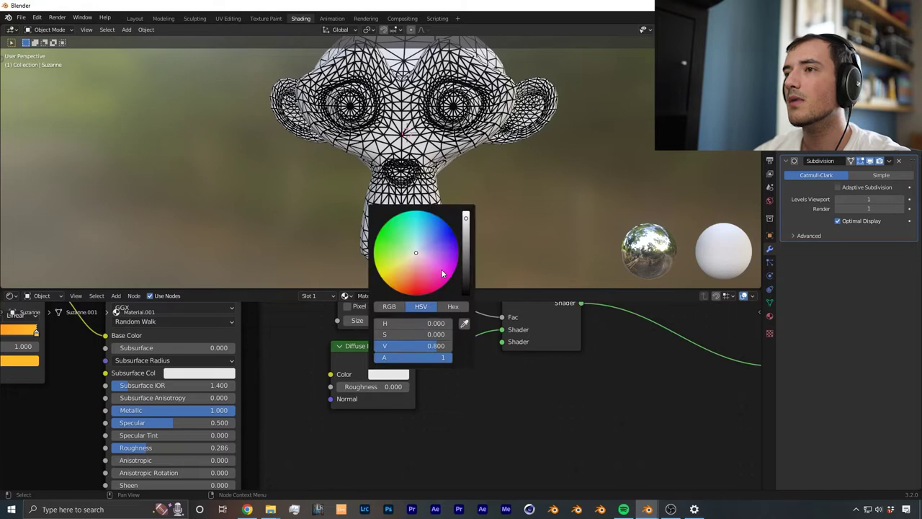
pyautogui.moveTo(463, 243); pyautogui.dragTo(465, 294)
pyautogui.scroll(2, 472, 416)
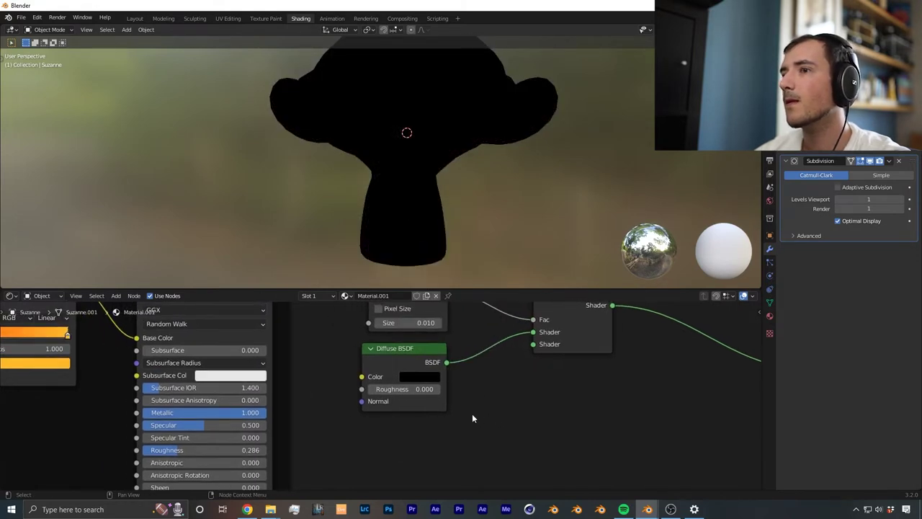
# Add an Emission node below the Diffuse BSDF and connect it to the Mix Shader's second Shader input
pyautogui.scroll(-2, 410, 353)
pyautogui.hotkey('shift', 'a')
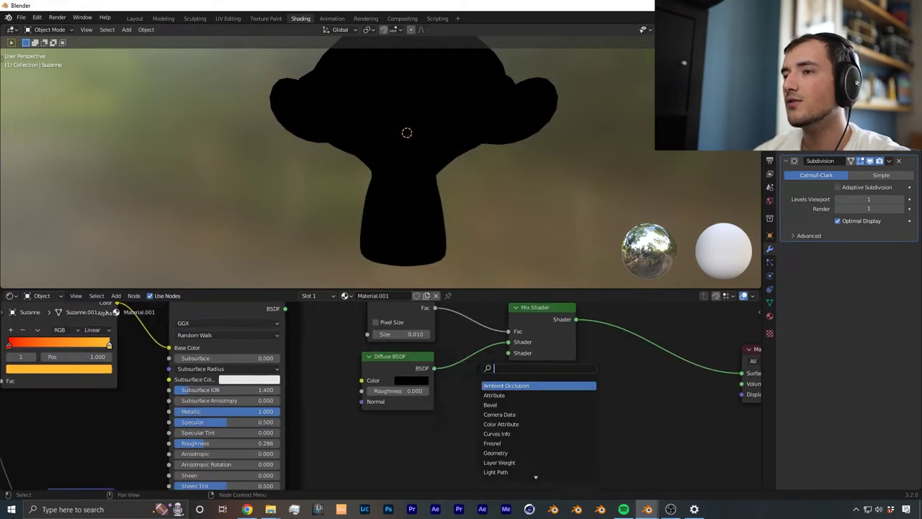
pyautogui.write('em')
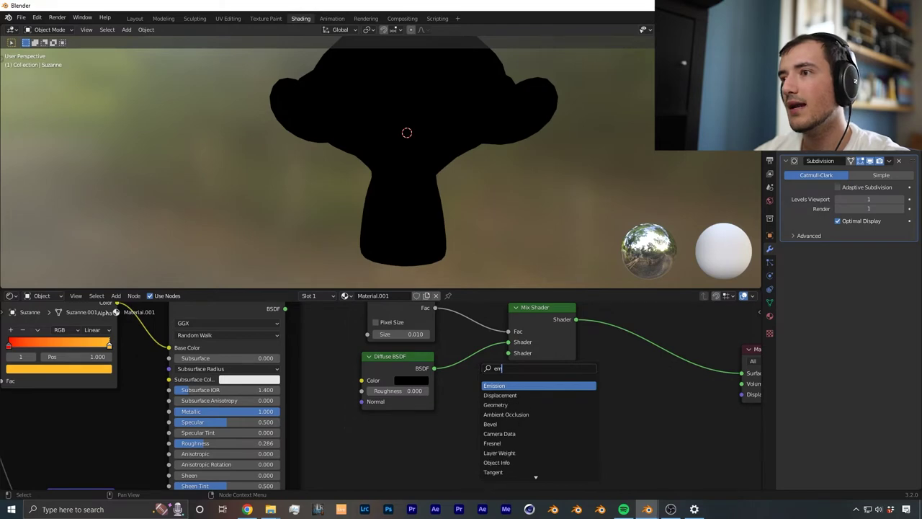
pyautogui.press('Return')
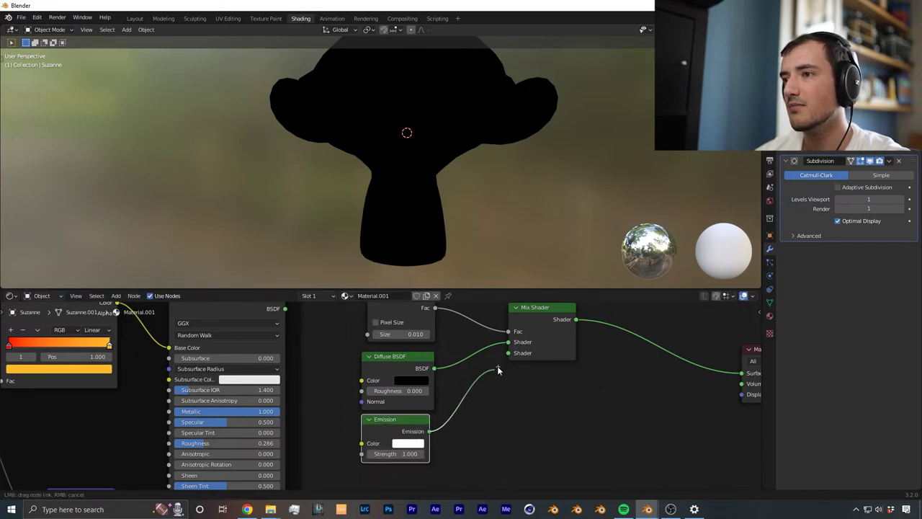
pyautogui.moveTo(498, 370); pyautogui.dragTo(510, 354)
# Set the Emission node's color to light blue
pyautogui.moveTo(464, 432); pyautogui.dragTo(461, 392, button='middle')
pyautogui.scroll(4, 493, 382)
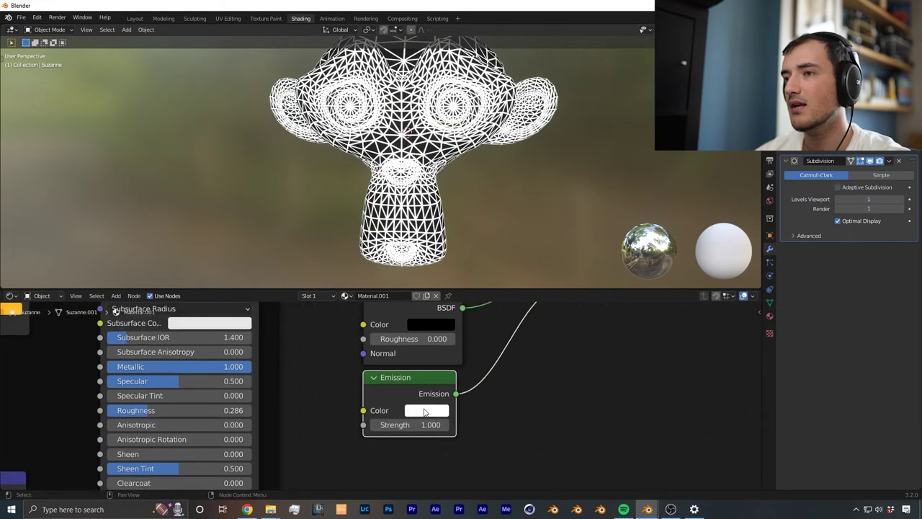
pyautogui.click(425, 410)
pyautogui.moveTo(467, 272); pyautogui.dragTo(473, 245)
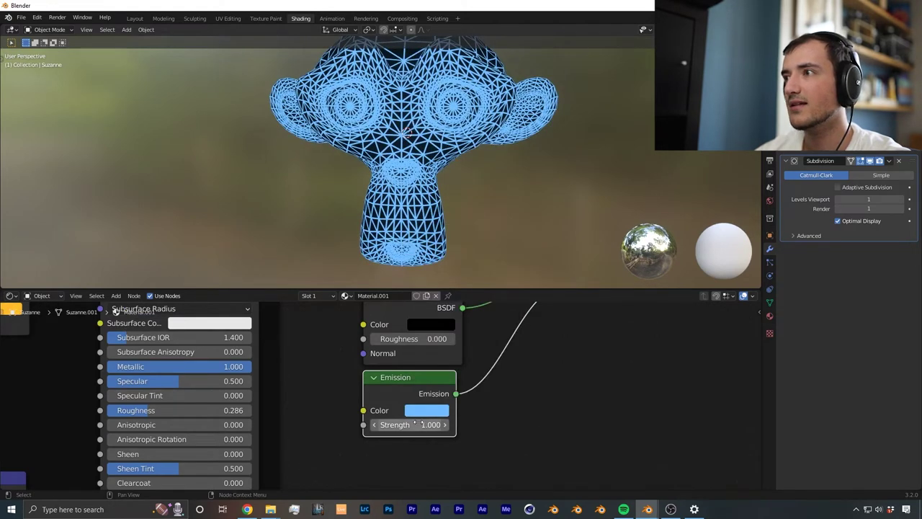
# Show the viewport in rendered shading and make the render film transparent in the render settings
pyautogui.click(770, 173)
pyautogui.click(871, 146)
pyautogui.click(868, 157)
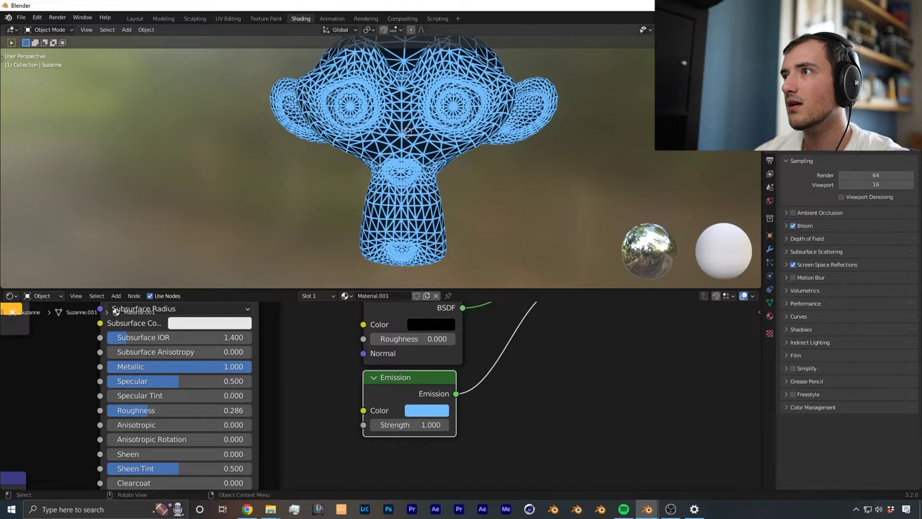
pyautogui.click(744, 29)
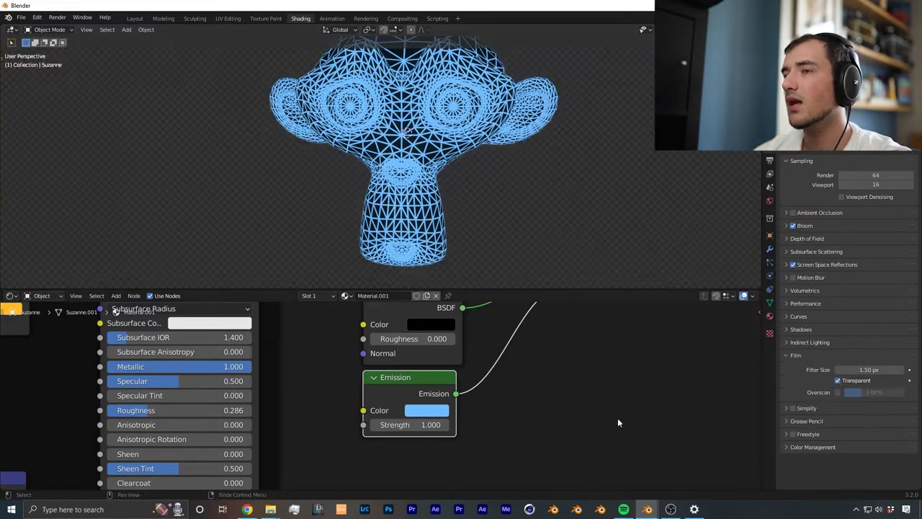
# Set the Emission strength to 7 and inspect the glow on the whole monkey
pyautogui.moveTo(556, 397)
pyautogui.mouseDown(button='middle')
pyautogui.moveTo(558, 379)
pyautogui.moveTo(558, 414)
pyautogui.mouseUp(button='middle')
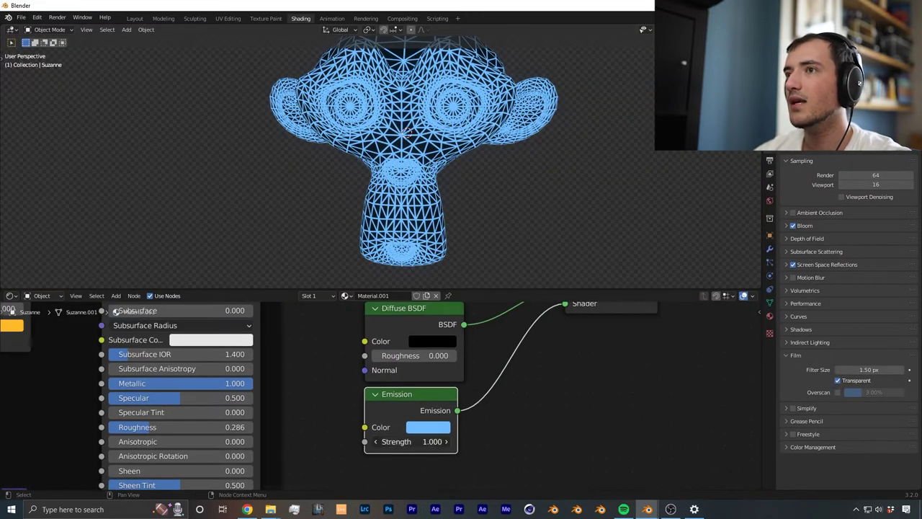
pyautogui.moveTo(411, 442); pyautogui.dragTo(454, 442)
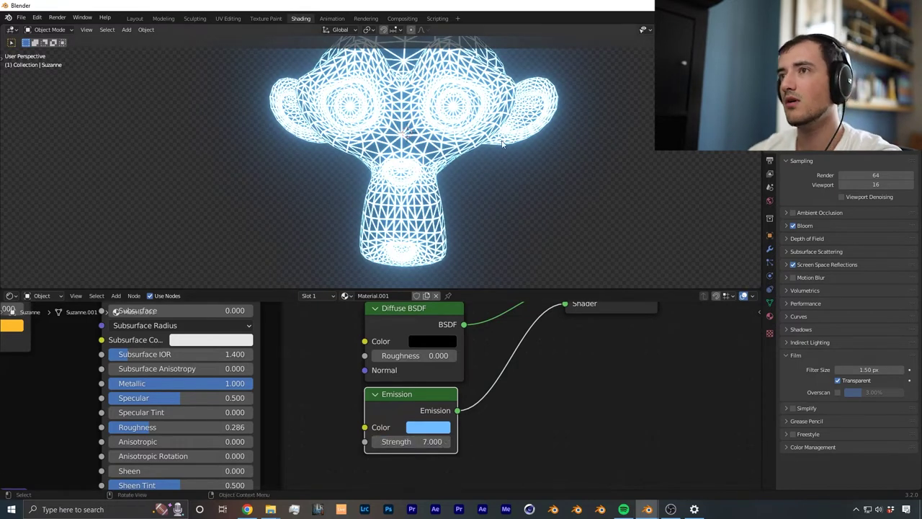
pyautogui.scroll(-3, 502, 144)
pyautogui.scroll(-3, 324, 355)
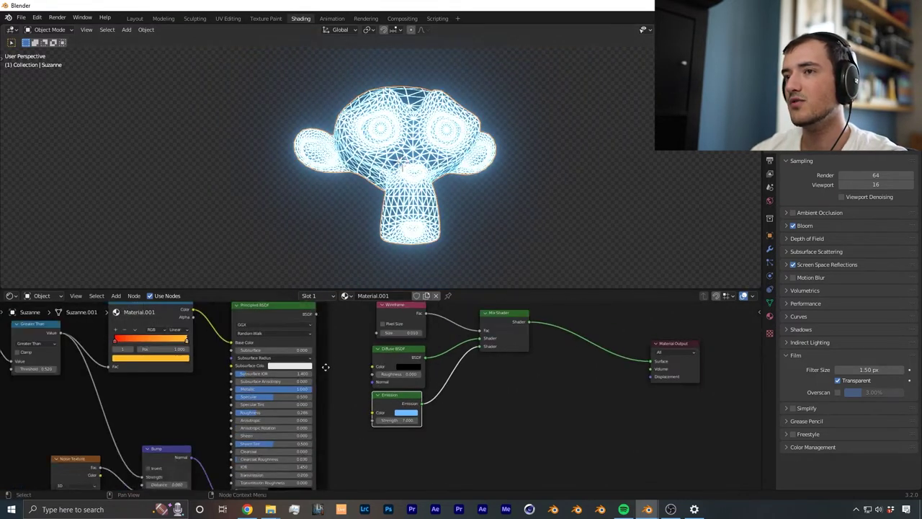
# Preview the framed Principled BSDF on the monkey and load palermo_sidewalk_4k.hdr as the world's environment texture
pyautogui.moveTo(323, 356); pyautogui.dragTo(357, 390, button='middle')
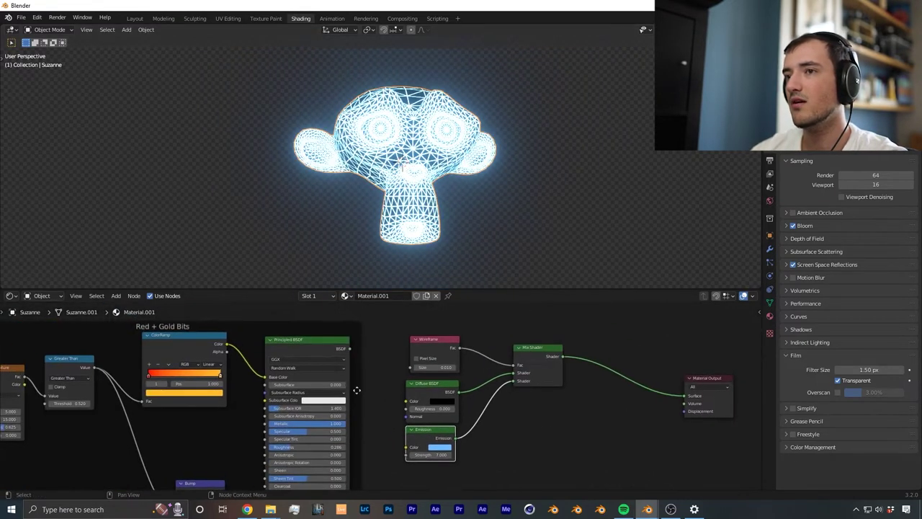
pyautogui.keyDown('ctrl'); pyautogui.keyDown('shift'); pyautogui.click(306, 346); pyautogui.keyUp('shift'); pyautogui.keyUp('ctrl')
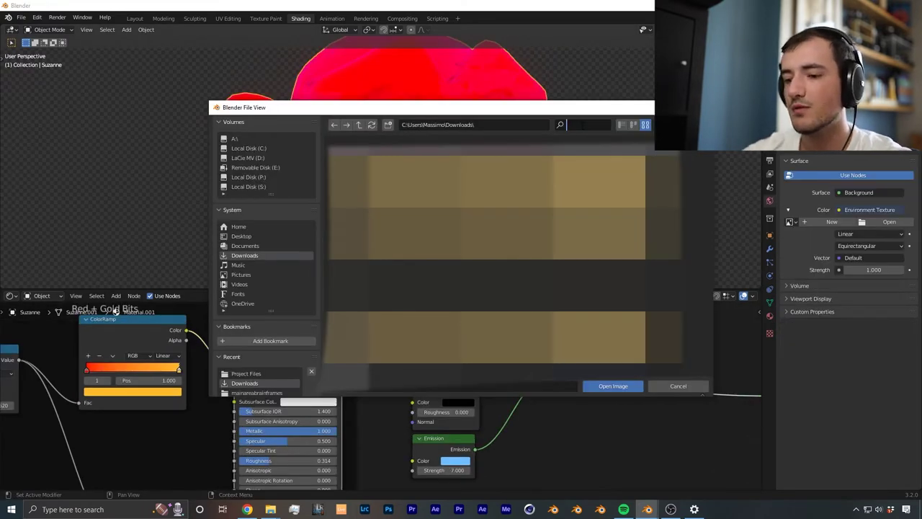
pyautogui.write('hdr')
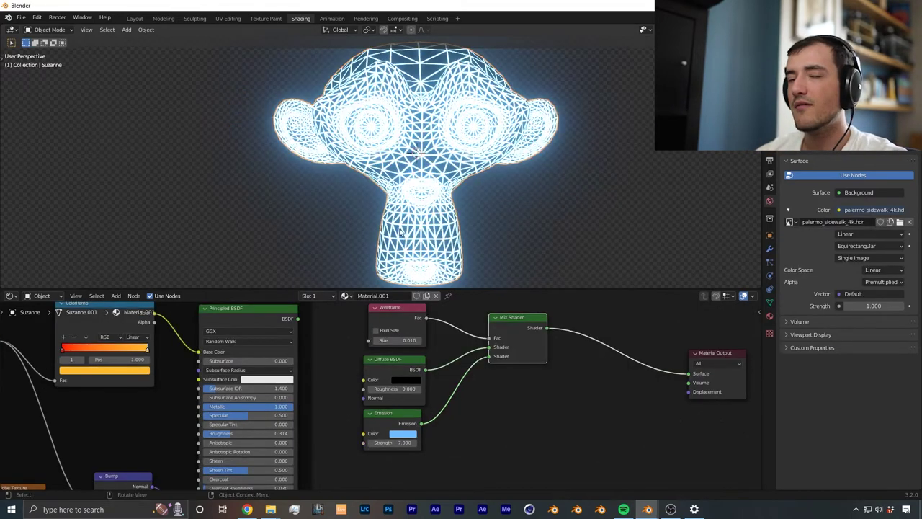
# Output the Principled BSDF directly to the material and inspect the red and gold monkey from an angle
pyautogui.keyDown('ctrl'); pyautogui.keyDown('shift'); pyautogui.click(236, 314); pyautogui.keyUp('shift'); pyautogui.keyUp('ctrl')
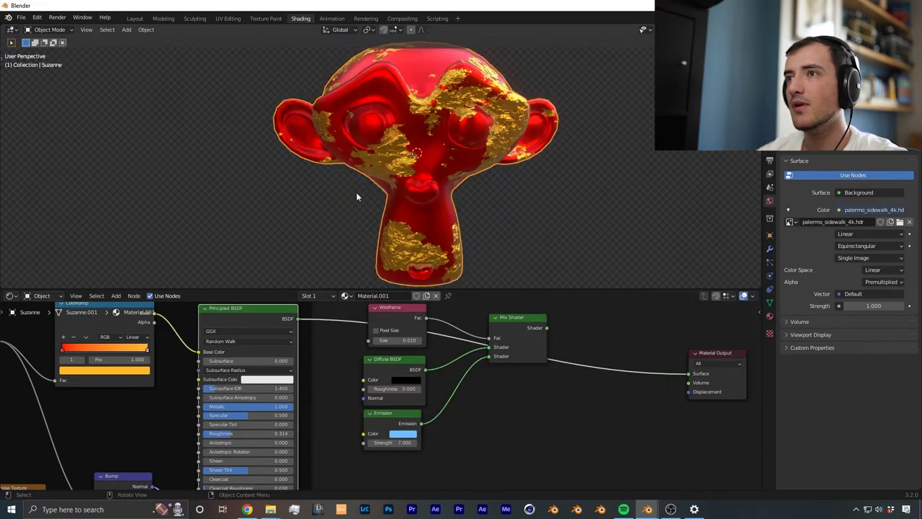
pyautogui.moveTo(359, 194); pyautogui.dragTo(422, 141, button='middle')
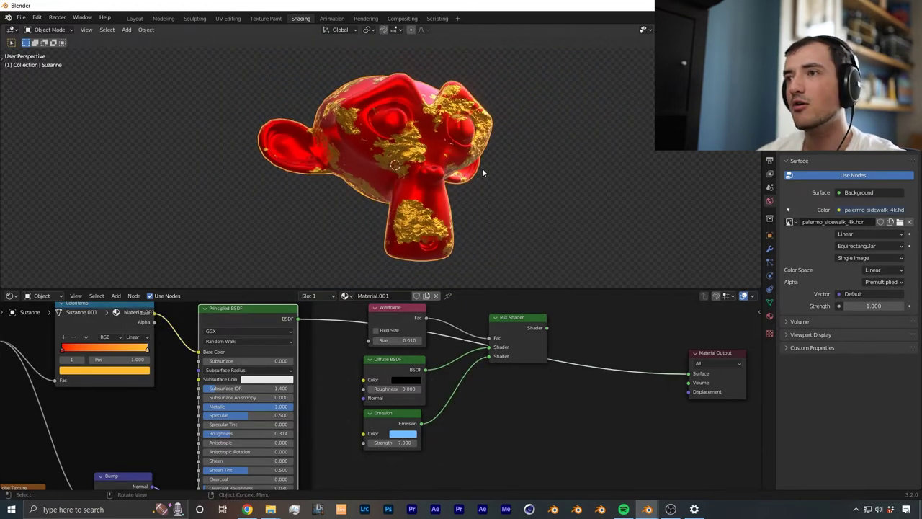
pyautogui.scroll(-3, 479, 345)
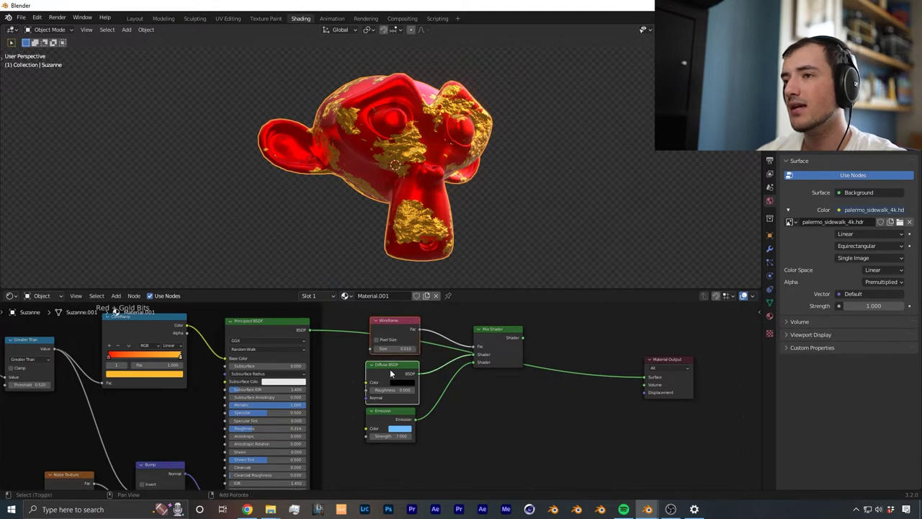
# Move the Wireframe, Diffuse BSDF, Emission and Mix Shader nodes down, clear of the link to the Material Output
pyautogui.moveTo(492, 345); pyautogui.dragTo(480, 442)
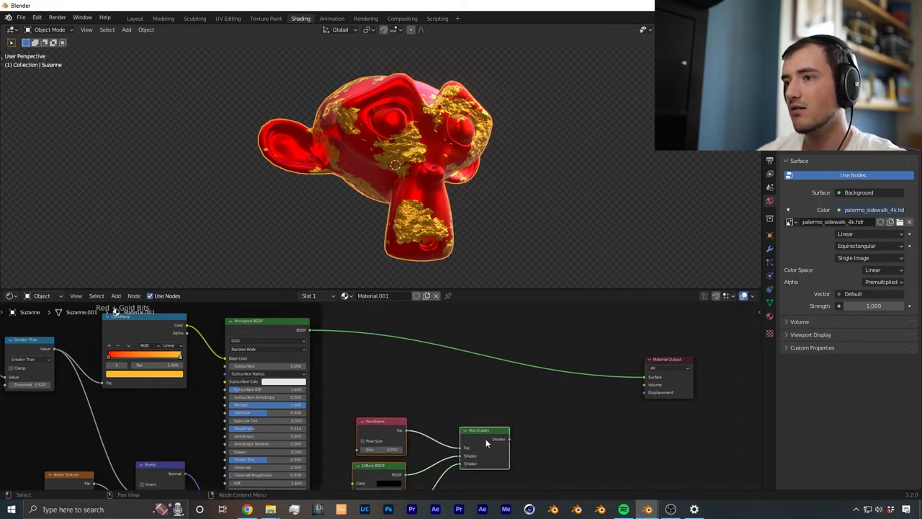
pyautogui.moveTo(489, 433); pyautogui.dragTo(423, 382, button='middle')
pyautogui.scroll(-3, 432, 359)
pyautogui.keyDown('shift'); pyautogui.moveTo(482, 337); pyautogui.dragTo(474, 358, button='middle'); pyautogui.keyUp('shift')
pyautogui.scroll(-3, 475, 356)
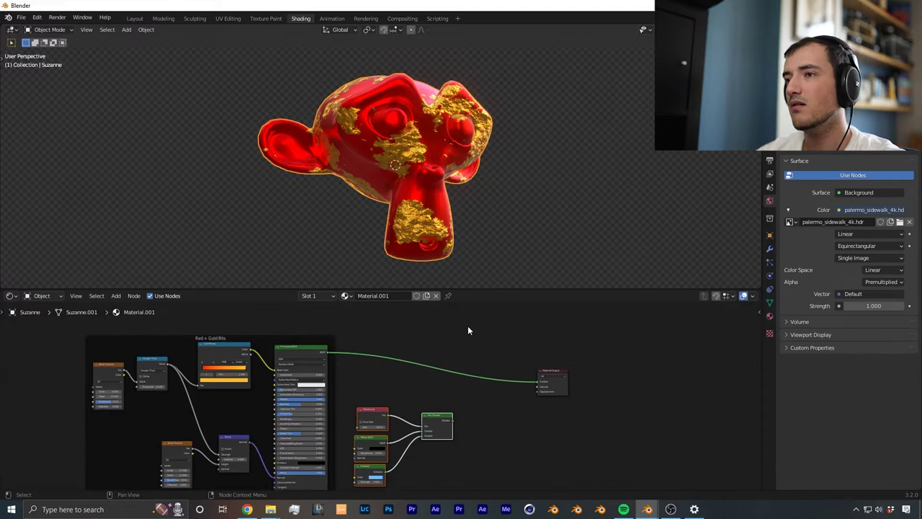
# Insert a second Mix Shader on the link between the Principled BSDF and the Material Output
pyautogui.click(468, 326)
pyautogui.hotkey('shift', 'a')
pyautogui.click(459, 310)
pyautogui.write('mix')
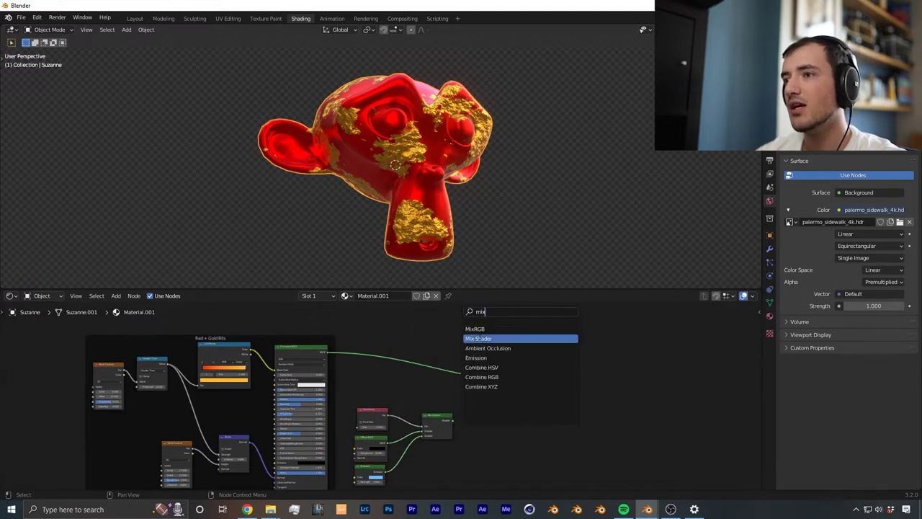
pyautogui.click(479, 338)
pyautogui.click(492, 387)
pyautogui.scroll(2, 490, 384)
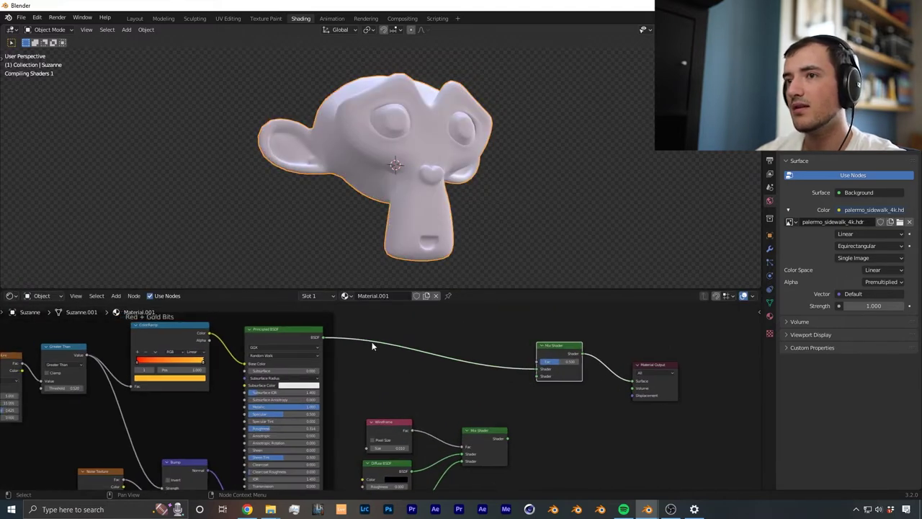
# Select the Wireframe, Diffuse BSDF, Emission and Mix Shader nodes and reposition them below the new Mix Shader
pyautogui.keyDown('shift'); pyautogui.moveTo(477, 349); pyautogui.dragTo(431, 347, button='middle'); pyautogui.keyUp('shift')
pyautogui.moveTo(310, 391); pyautogui.dragTo(486, 493)
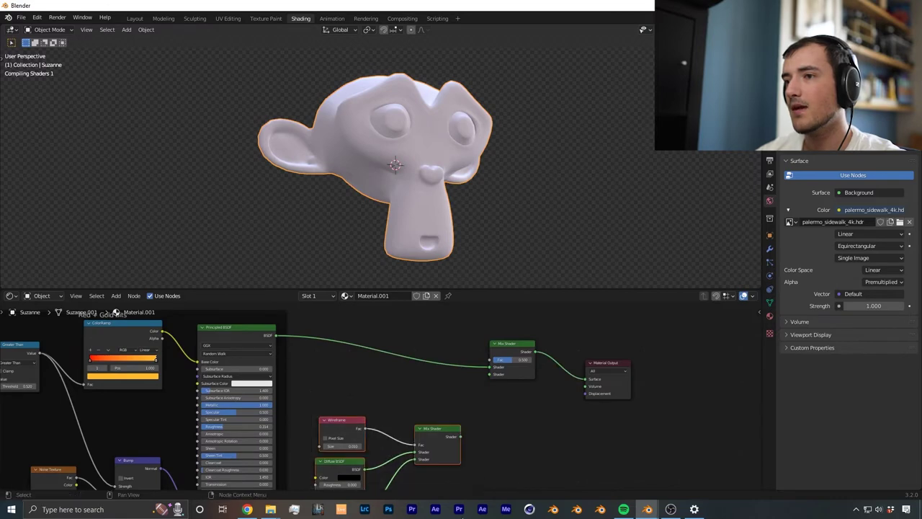
pyautogui.scroll(-3, 405, 416)
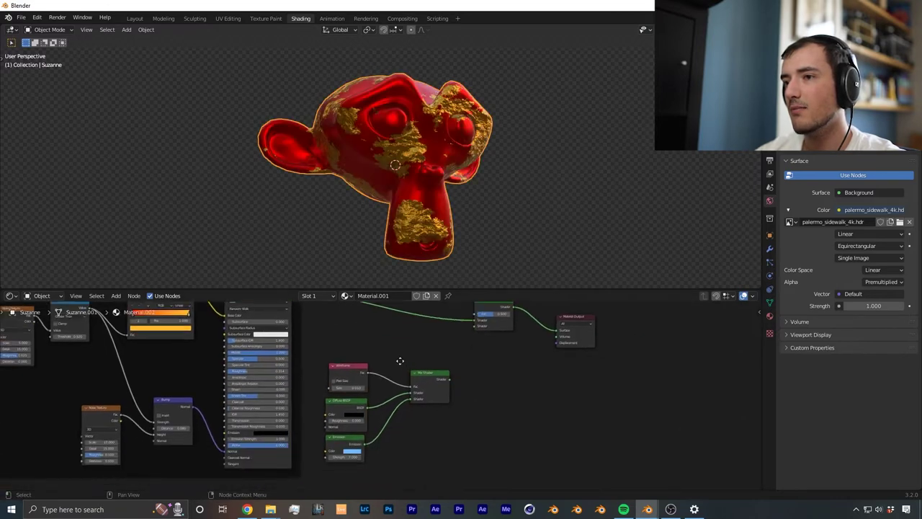
pyautogui.press('g')
pyautogui.click(428, 398)
pyautogui.scroll(2, 438, 374)
pyautogui.press('g')
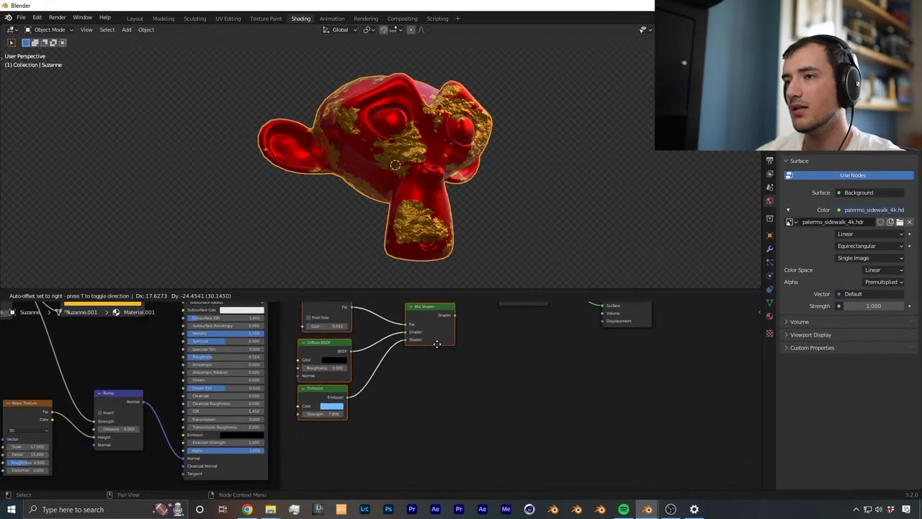
pyautogui.click(436, 348)
# Connect the wireframe Mix Shader to the second Shader input of the final Mix Shader and inspect the blended material
pyautogui.moveTo(536, 322); pyautogui.dragTo(534, 375, button='middle')
pyautogui.moveTo(452, 379); pyautogui.dragTo(496, 354)
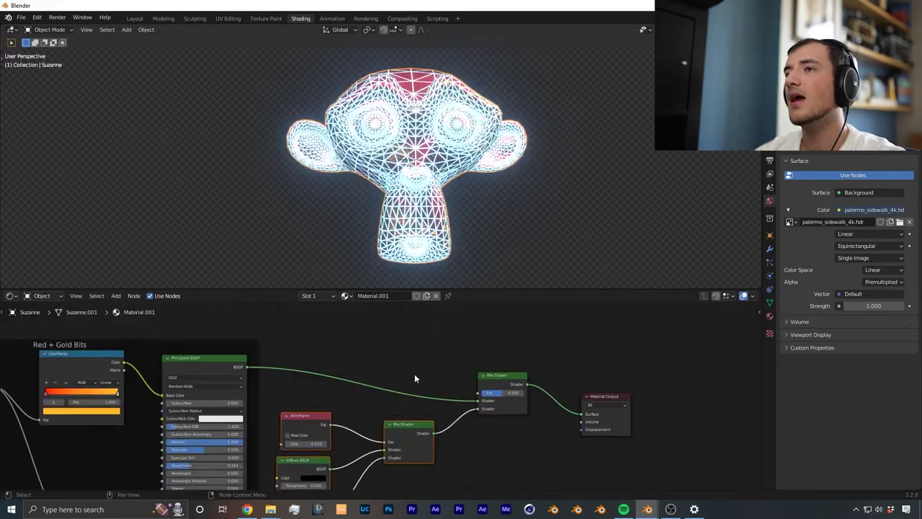
pyautogui.moveTo(505, 393); pyautogui.dragTo(479, 393)
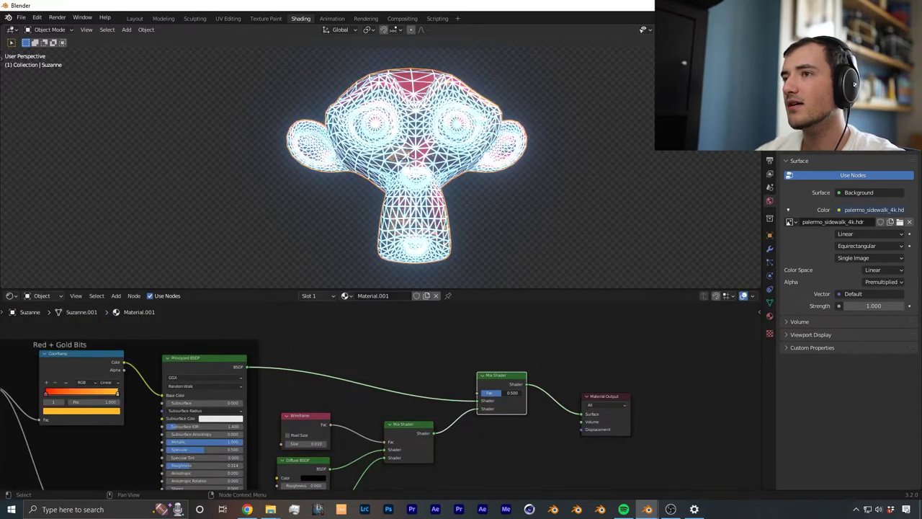
pyautogui.scroll(-4, 366, 380)
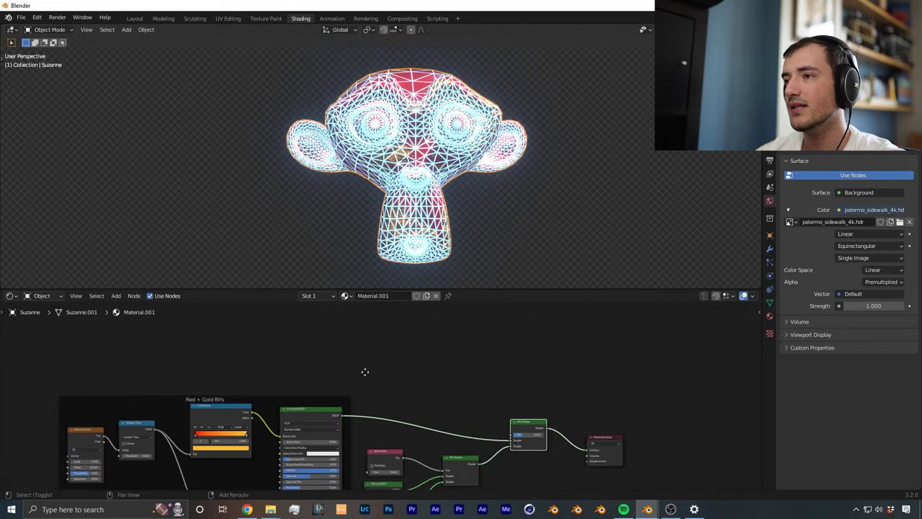
pyautogui.scroll(1, 428, 351)
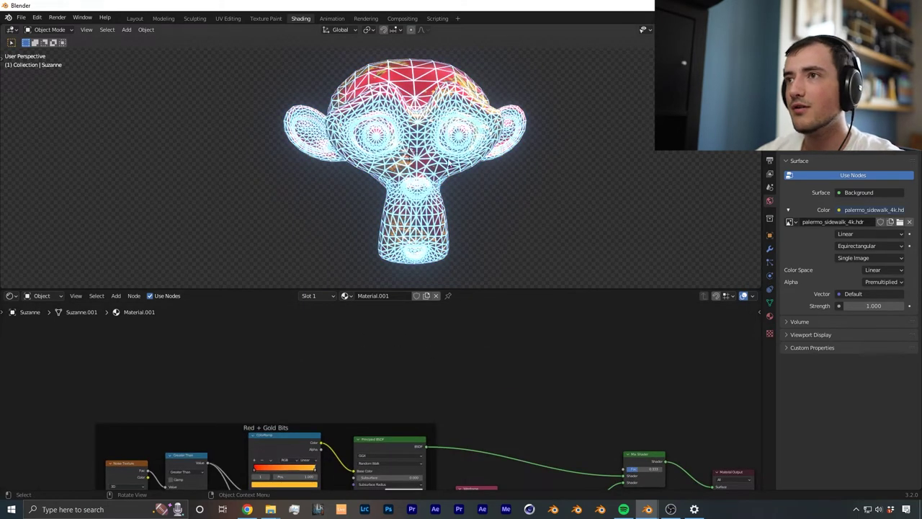
# Add a Texture Coordinate node in the empty area above the Red + Gold Bits frame
pyautogui.hotkey('shift', 'a')
pyautogui.click(398, 367)
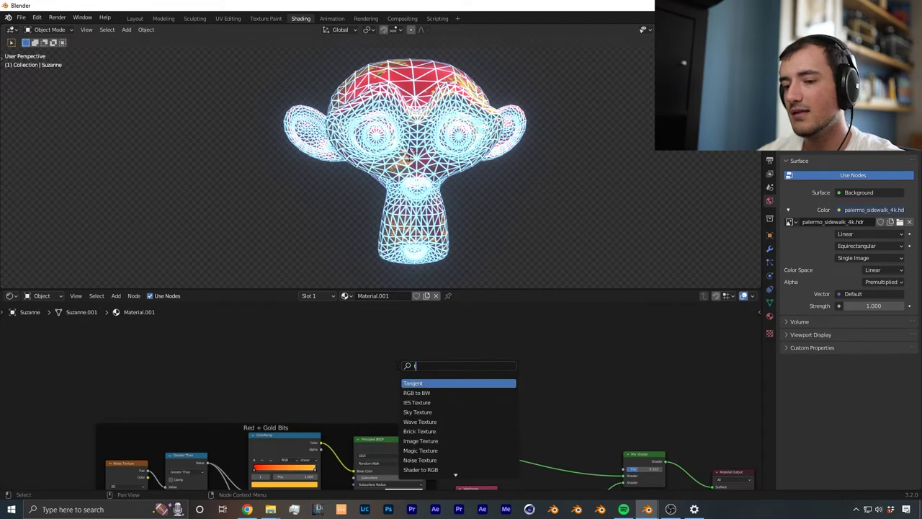
pyautogui.write('tuxt')
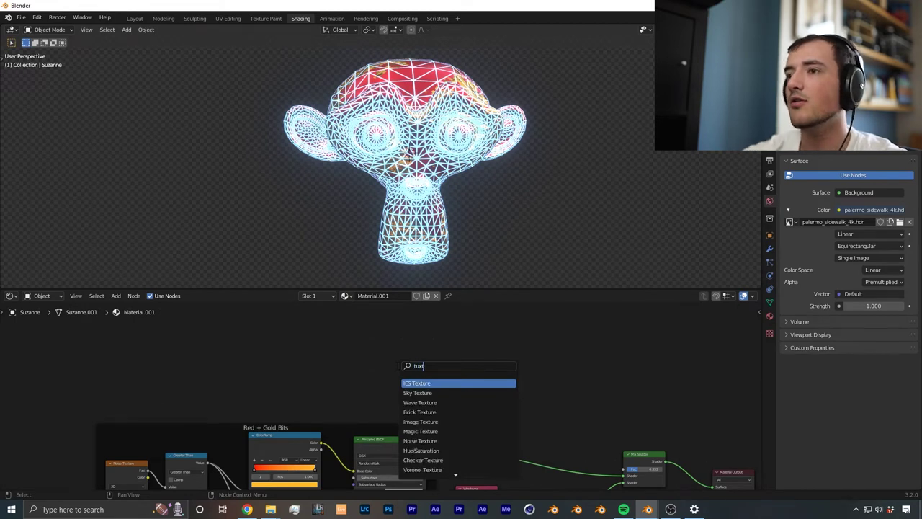
pyautogui.press('BackSpace')
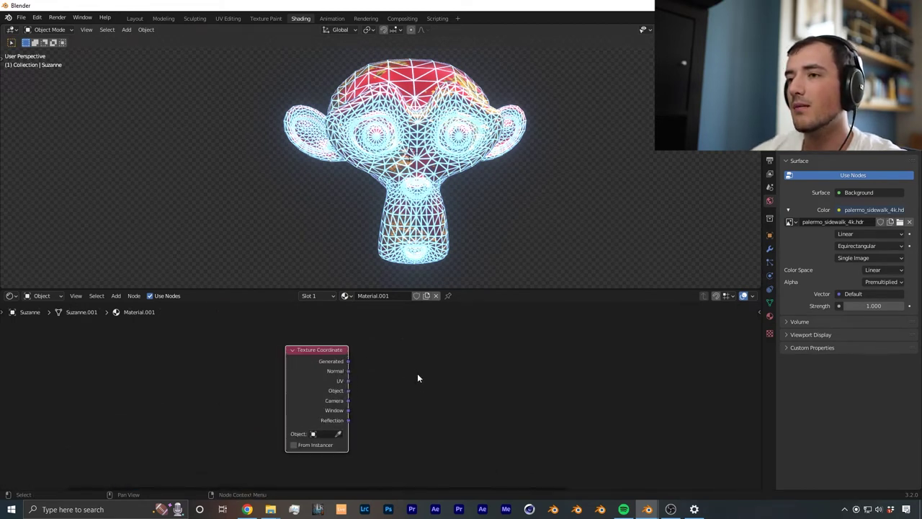
# Add a Mapping node beside the Texture Coordinate node
pyautogui.hotkey('shift', 'a')
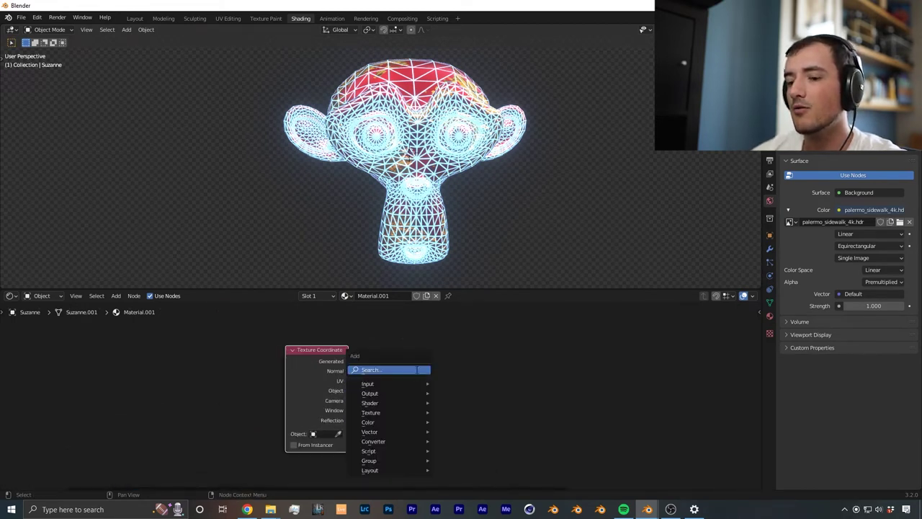
pyautogui.click(418, 370)
pyautogui.write('mapp')
pyautogui.press('Return')
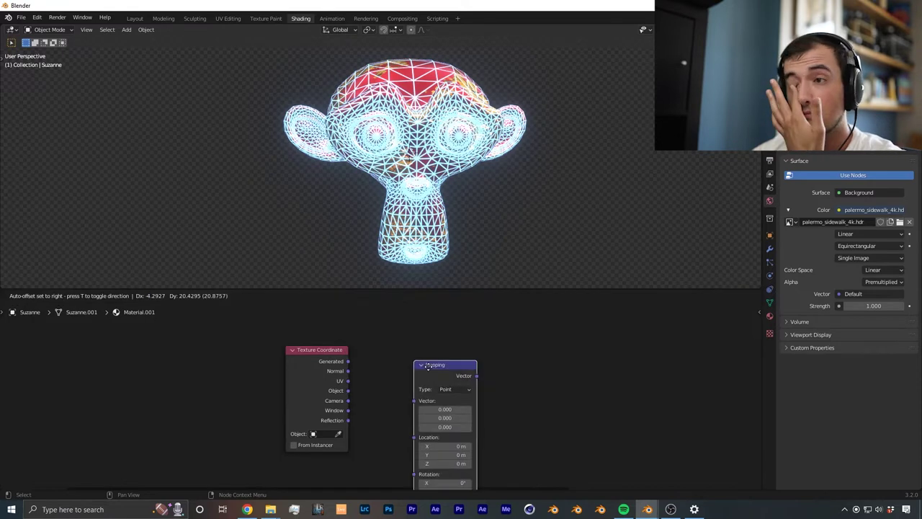
pyautogui.scroll(1, 448, 333)
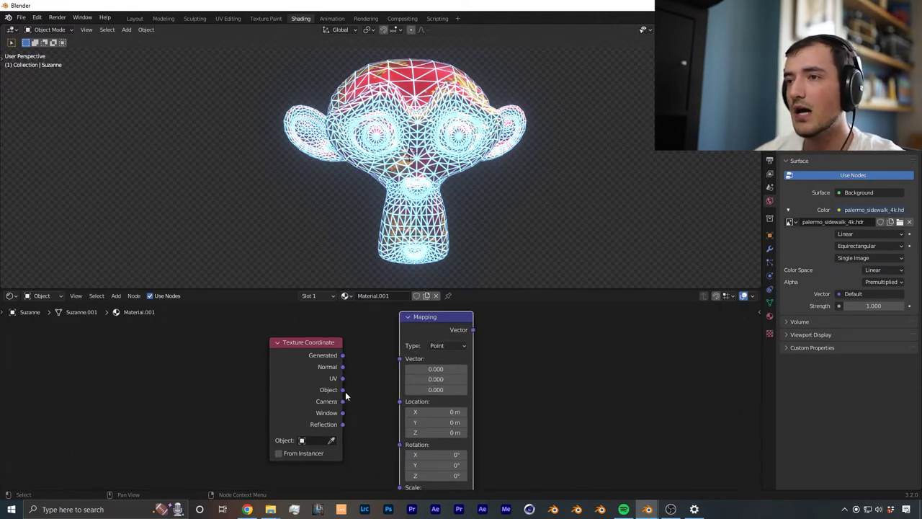
# Connect the Texture Coordinate node's Object output to the Mapping node's Vector input
pyautogui.moveTo(344, 390); pyautogui.dragTo(400, 358)
pyautogui.scroll(-2, 383, 395)
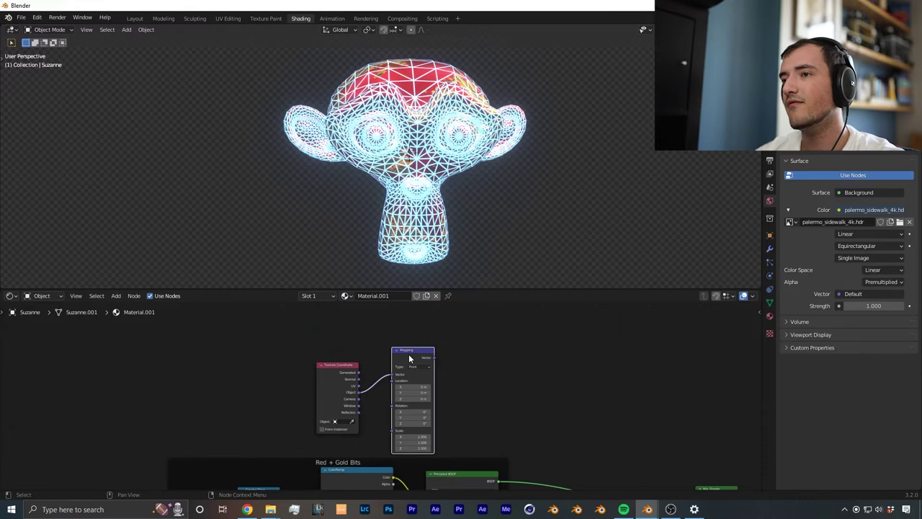
pyautogui.scroll(2, 371, 398)
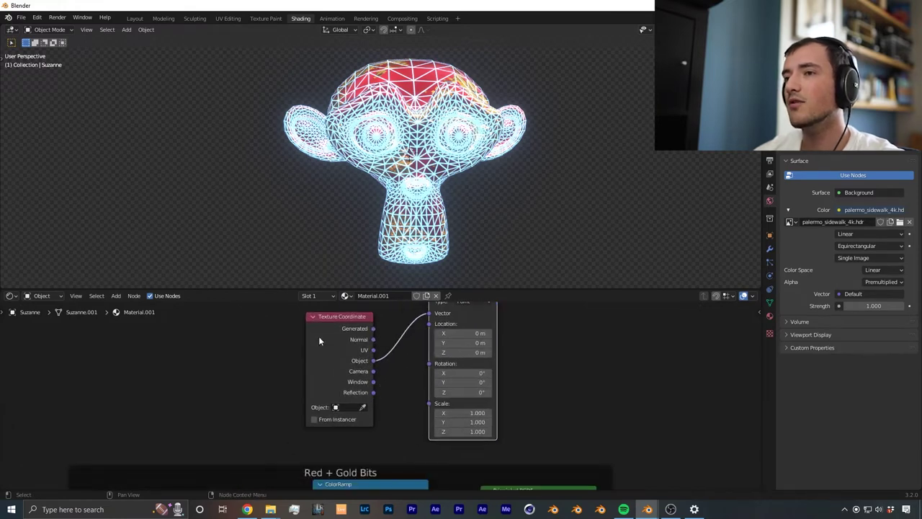
pyautogui.keyDown('shift'); pyautogui.scroll(2, 376, 397); pyautogui.keyUp('shift')
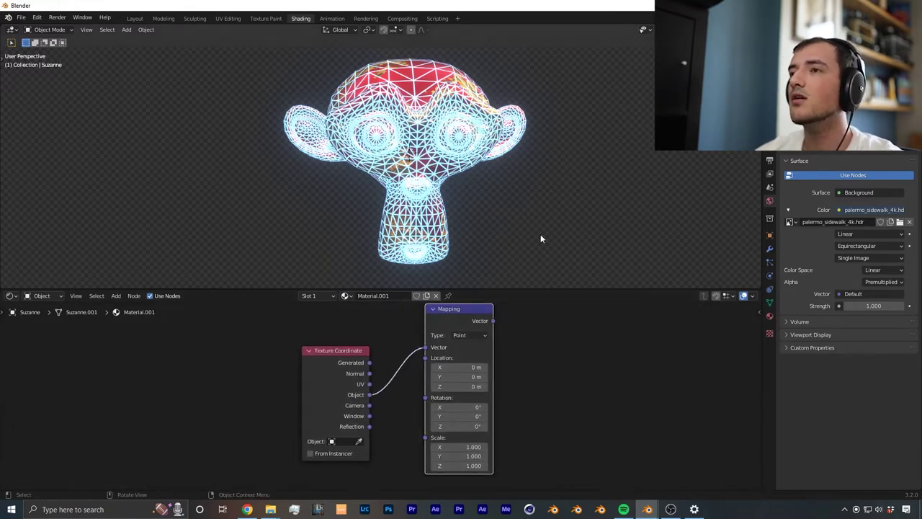
# Add a Plain Axes empty to the scene and move it along X to just beyond the monkey's ear
pyautogui.keyDown('shift'); pyautogui.moveTo(584, 167); pyautogui.dragTo(555, 171, button='middle'); pyautogui.keyUp('shift')
pyautogui.hotkey('shift', 'a')
pyautogui.moveTo(473, 253)
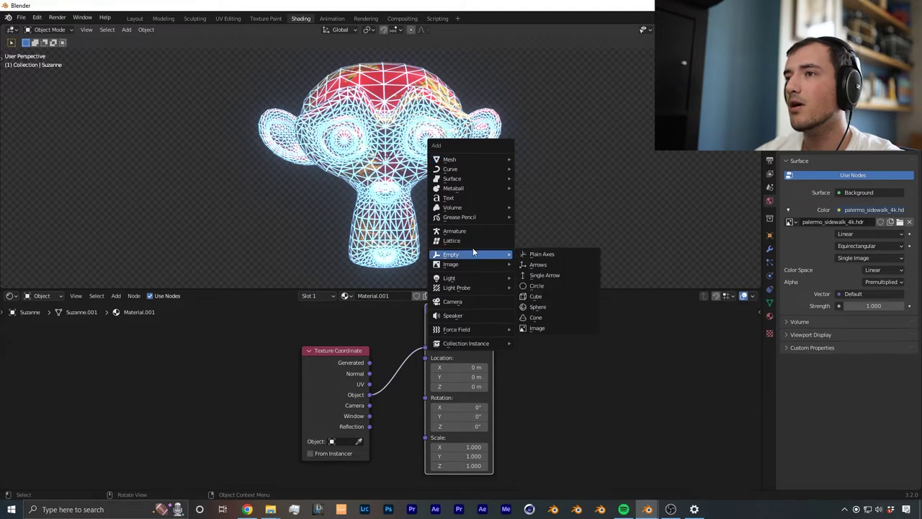
pyautogui.click(555, 253)
pyautogui.scroll(-1, 447, 225)
pyautogui.press('g')
pyautogui.press('x')
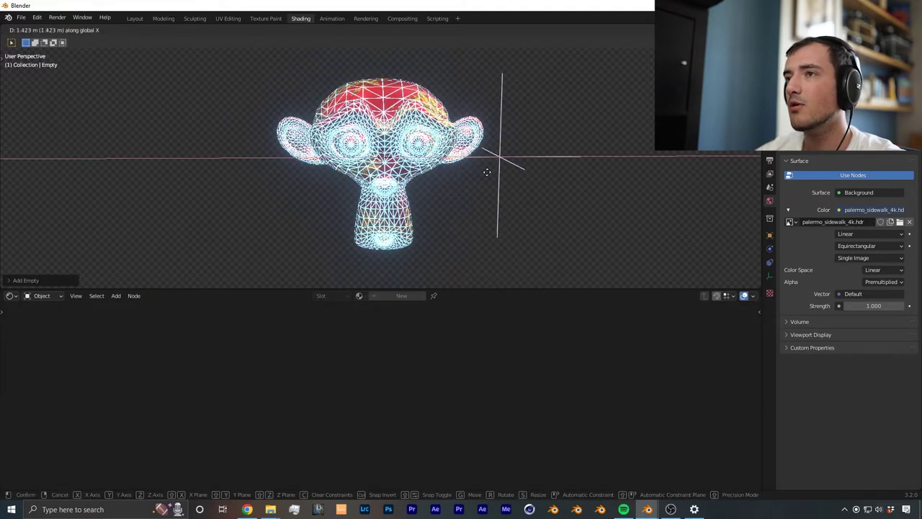
pyautogui.click(509, 170)
# Set the Texture Coordinate node's object to the empty and preview the Mapping node's output on the monkey
pyautogui.click(405, 196)
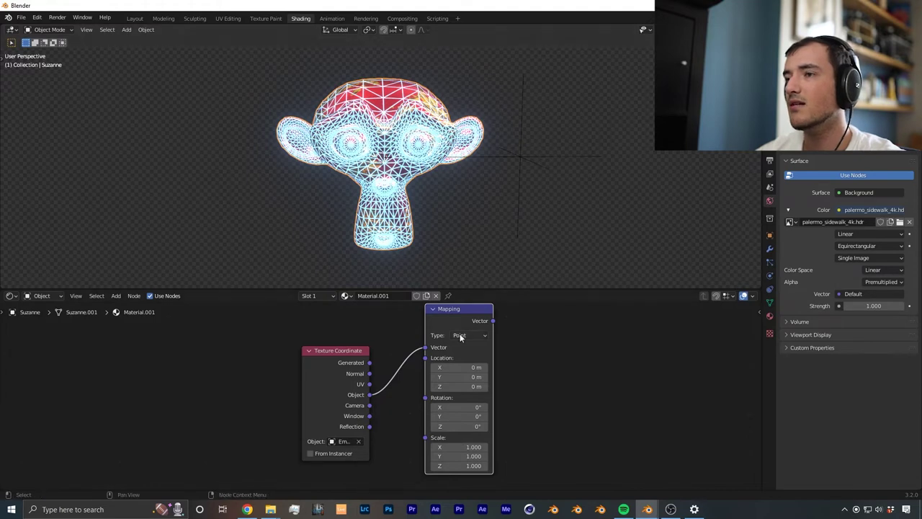
pyautogui.moveTo(540, 334); pyautogui.dragTo(487, 356, button='middle')
pyautogui.keyDown('ctrl'); pyautogui.keyDown('shift'); pyautogui.click(401, 332); pyautogui.keyUp('shift'); pyautogui.keyUp('ctrl')
# Slide the empty along X across the monkey and back beside the ear to test the coordinate colors
pyautogui.click(528, 162)
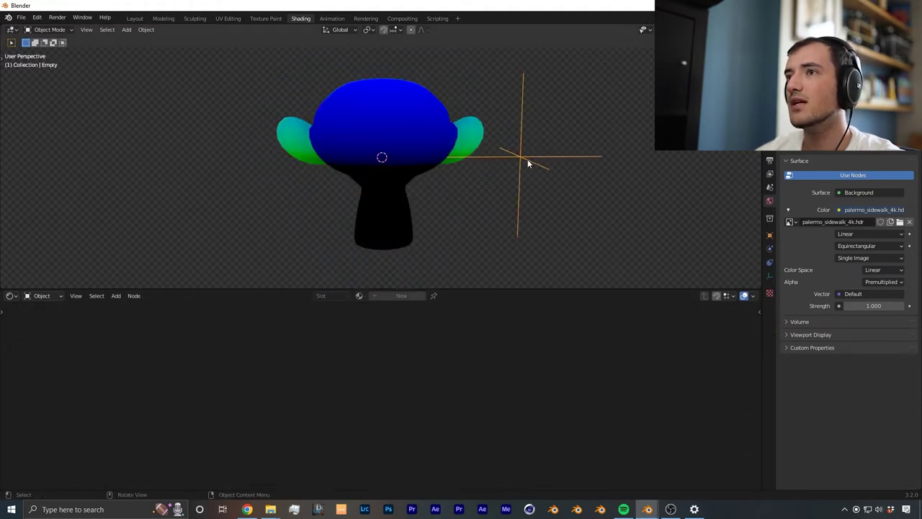
pyautogui.press('g')
pyautogui.press('x')
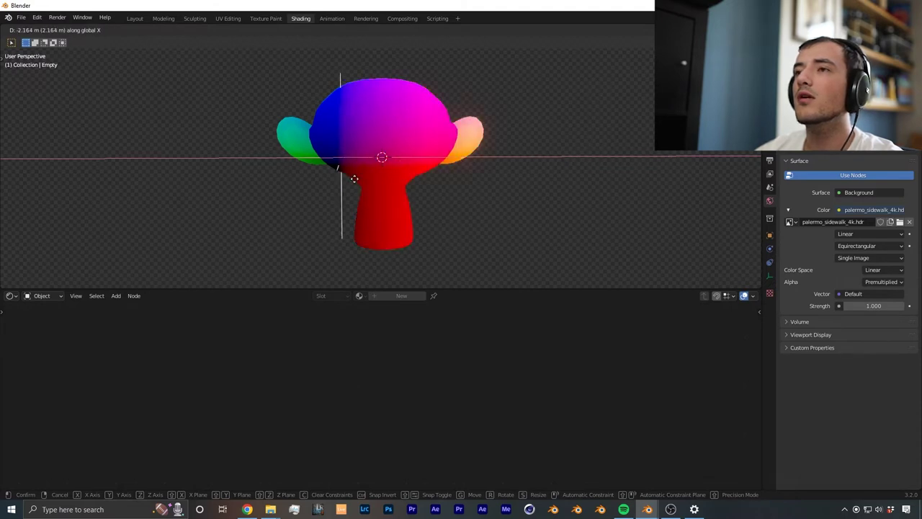
pyautogui.click(530, 166)
# Insert a Separate XYZ node after the Mapping node so that its X output feeds the preview
pyautogui.click(412, 152)
pyautogui.moveTo(513, 396); pyautogui.dragTo(397, 393, button='middle')
pyautogui.scroll(-2, 396, 393)
pyautogui.hotkey('shift', 'a')
pyautogui.click(425, 328)
pyautogui.write('sep')
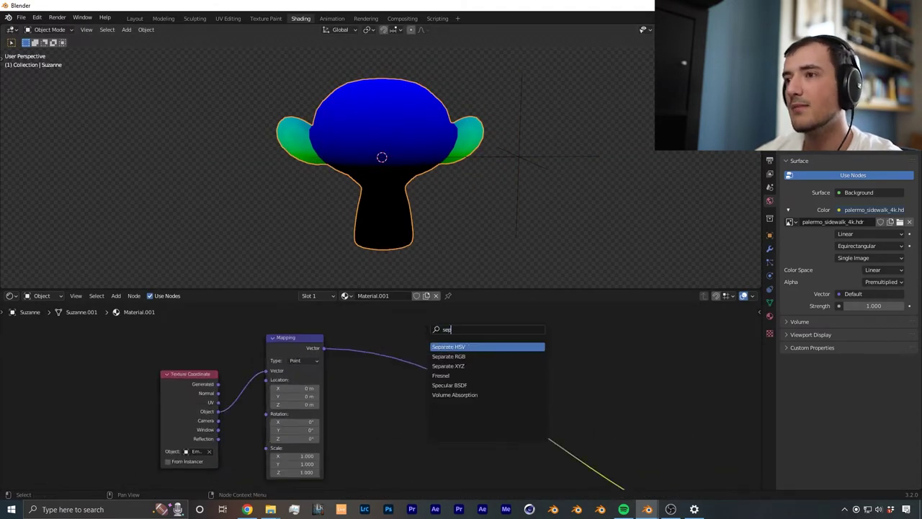
pyautogui.press('Down')
pyautogui.press('Down')
pyautogui.press('Return')
pyautogui.click(398, 355)
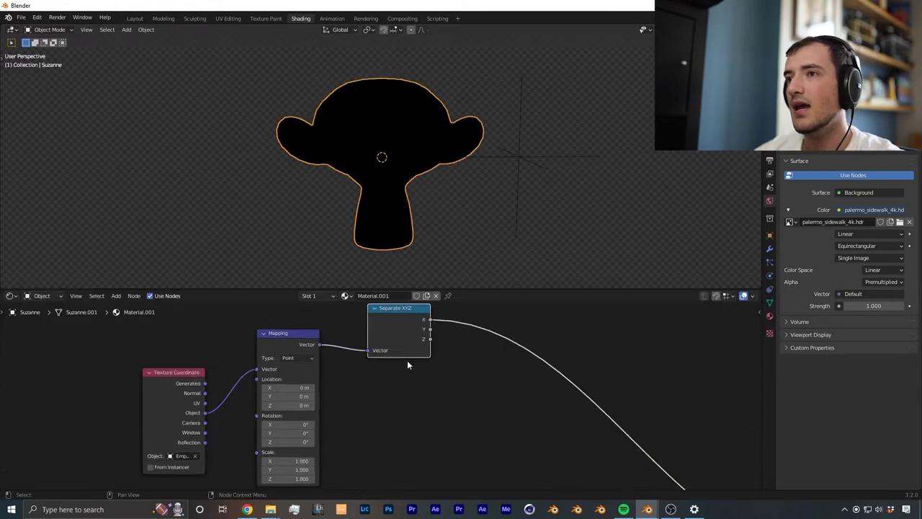
pyautogui.scroll(1, 407, 361)
# Move the empty along X to near the middle of the monkey's head
pyautogui.click(520, 153)
pyautogui.press('g')
pyautogui.press('x')
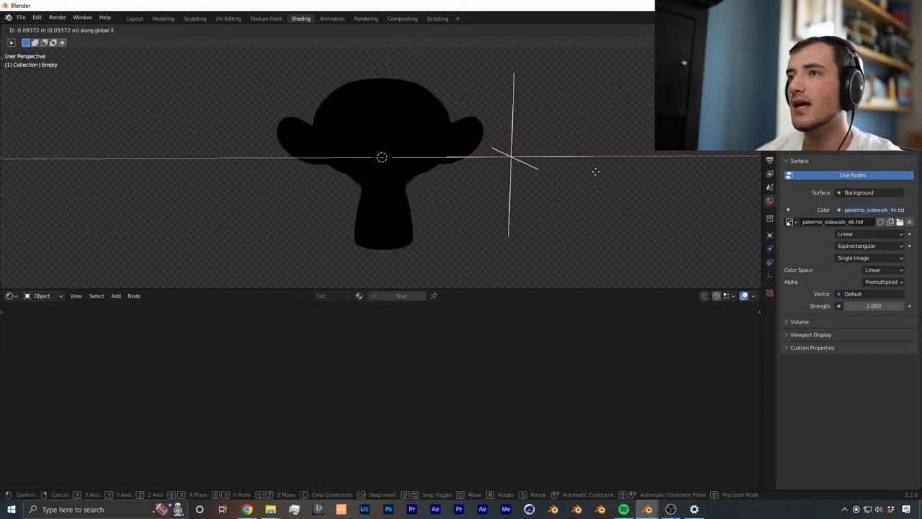
pyautogui.click(437, 199)
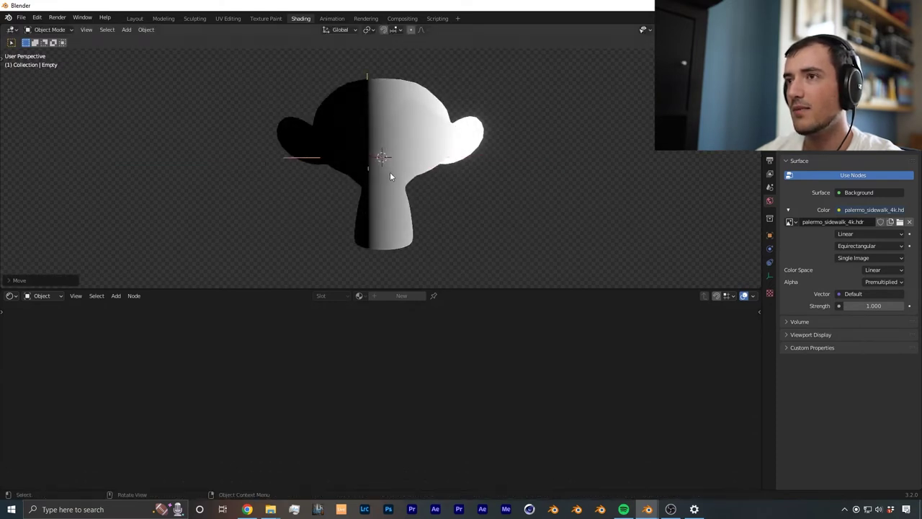
# Set the Mapping node's X location to 0.5 m on the monkey's material
pyautogui.click(382, 135)
pyautogui.moveTo(285, 389); pyautogui.dragTo(298, 360, button='middle')
pyautogui.moveTo(294, 358); pyautogui.dragTo(316, 358)
pyautogui.write('0.5')
pyautogui.press('Return')
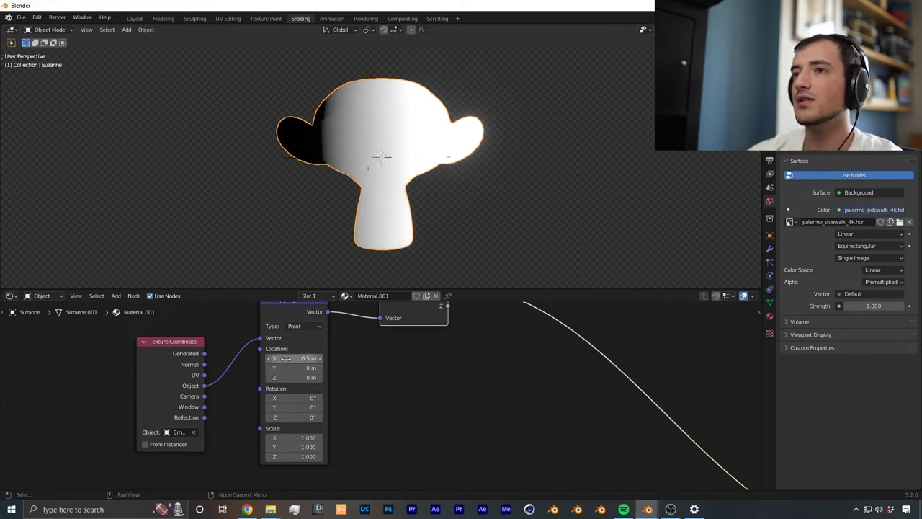
# Add a ColorRamp node fed by the X output of Separate XYZ, on the link to the preview
pyautogui.scroll(-3, 448, 321)
pyautogui.moveTo(449, 405); pyautogui.dragTo(254, 392, button='middle')
pyautogui.moveTo(282, 362); pyautogui.dragTo(344, 417, button='middle')
pyautogui.scroll(-2, 350, 371)
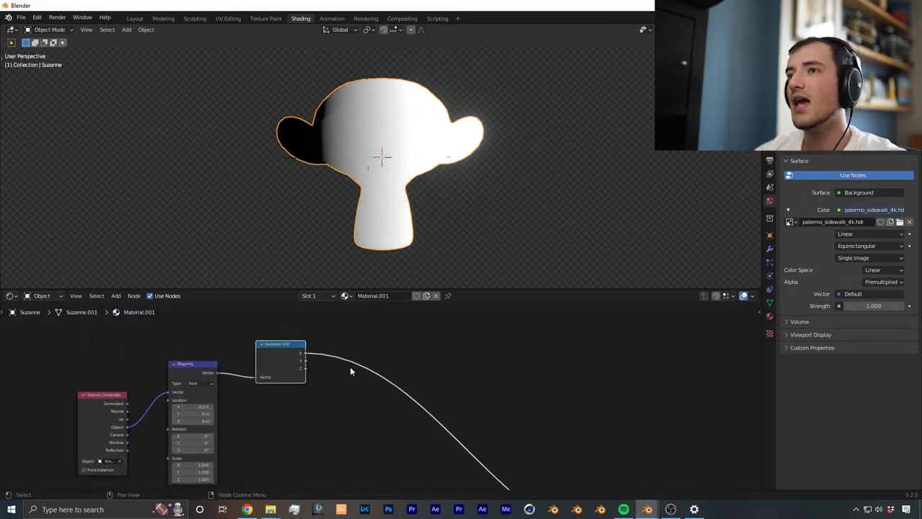
pyautogui.moveTo(310, 356); pyautogui.dragTo(373, 373)
pyautogui.write('c')
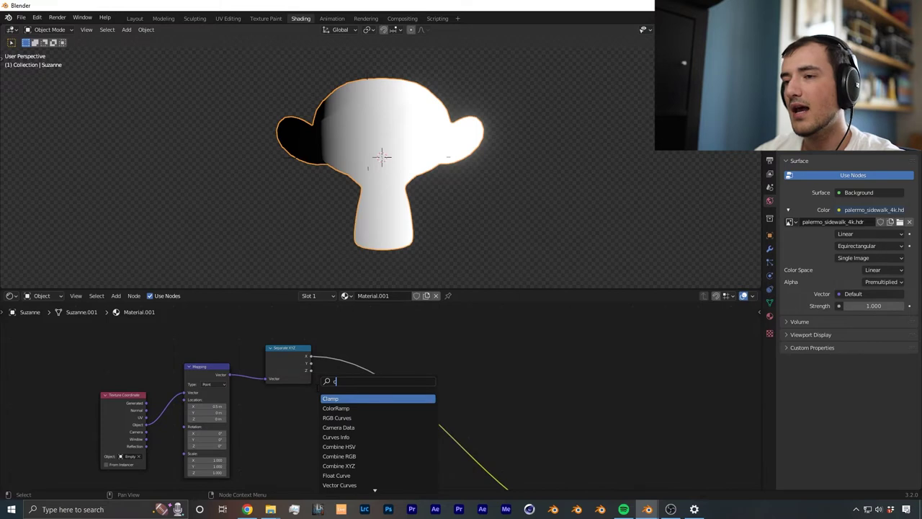
pyautogui.write('ol')
pyautogui.press('Return')
pyautogui.click(346, 359)
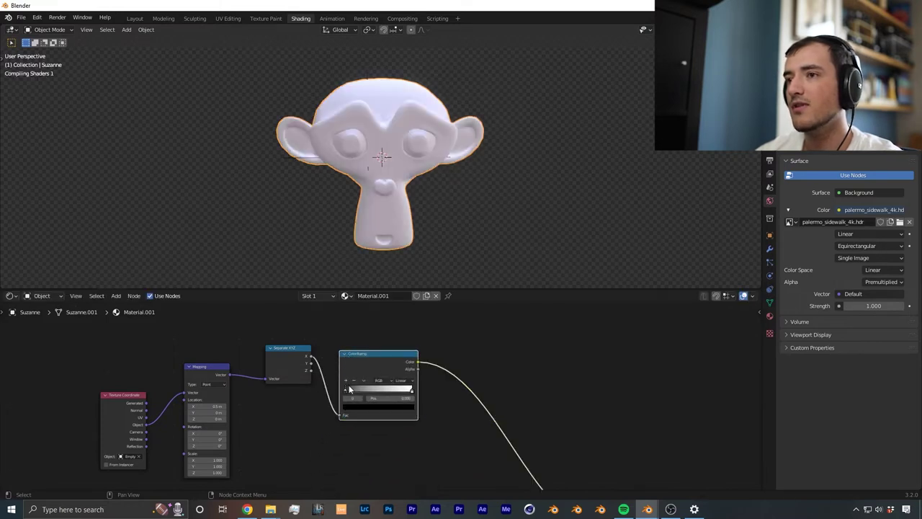
# Change the new ColorRamp's interpolation to Ease
pyautogui.scroll(3, 349, 385)
pyautogui.click(439, 341)
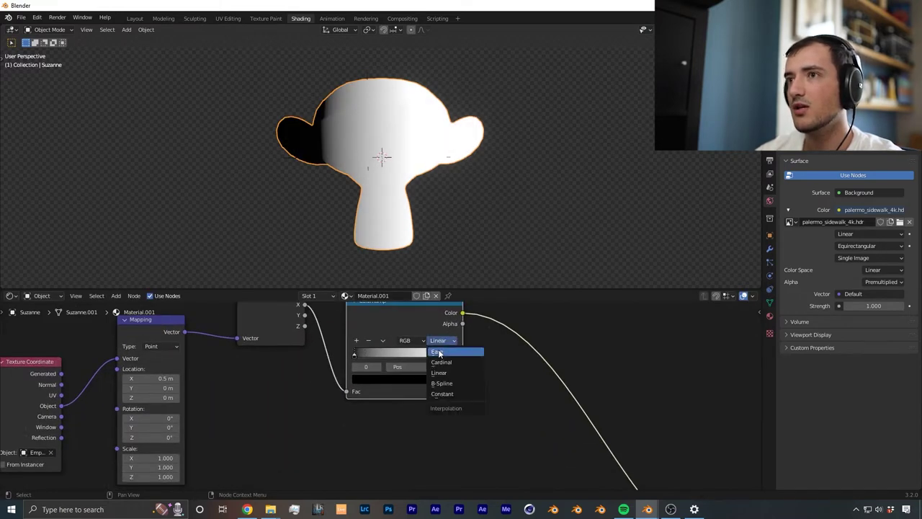
pyautogui.click(440, 352)
# Reduce the Mapping node's X scale to 0.670 to widen the gradient
pyautogui.moveTo(314, 382); pyautogui.dragTo(420, 339, button='middle')
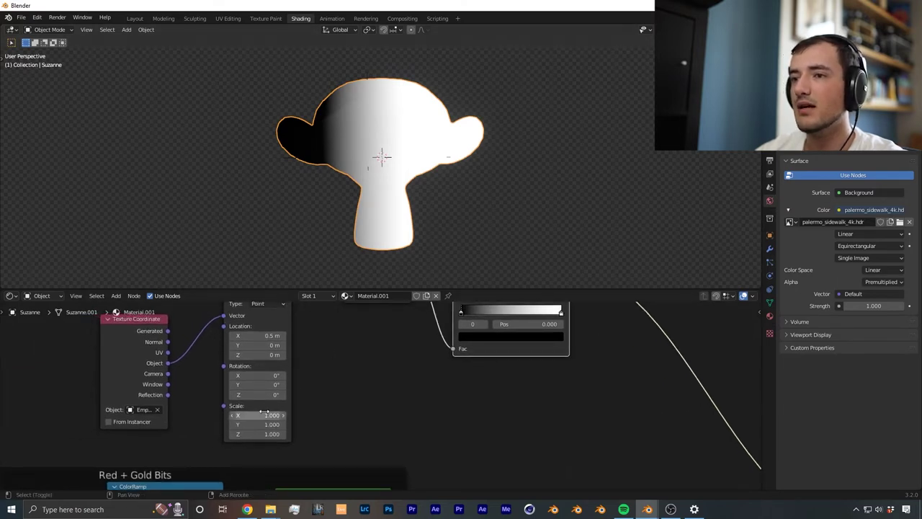
pyautogui.moveTo(260, 416); pyautogui.dragTo(245, 415)
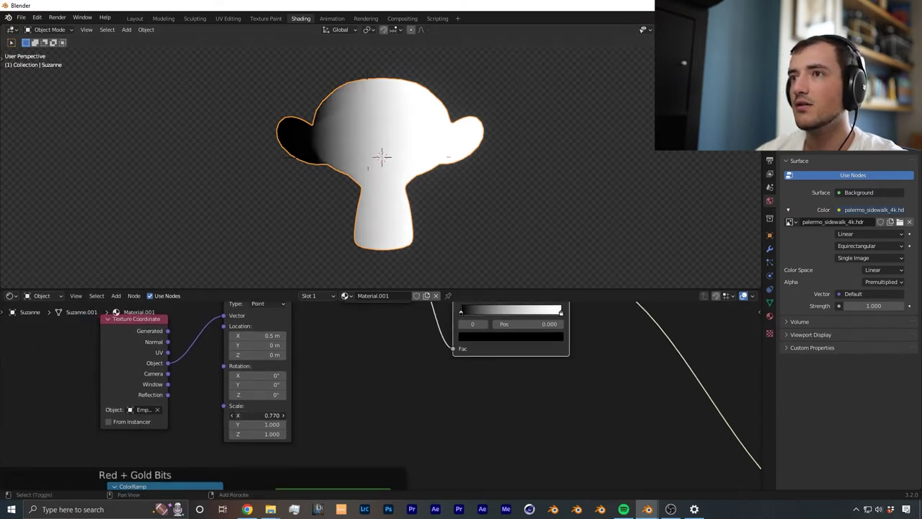
pyautogui.moveTo(366, 328); pyautogui.dragTo(281, 399, button='middle')
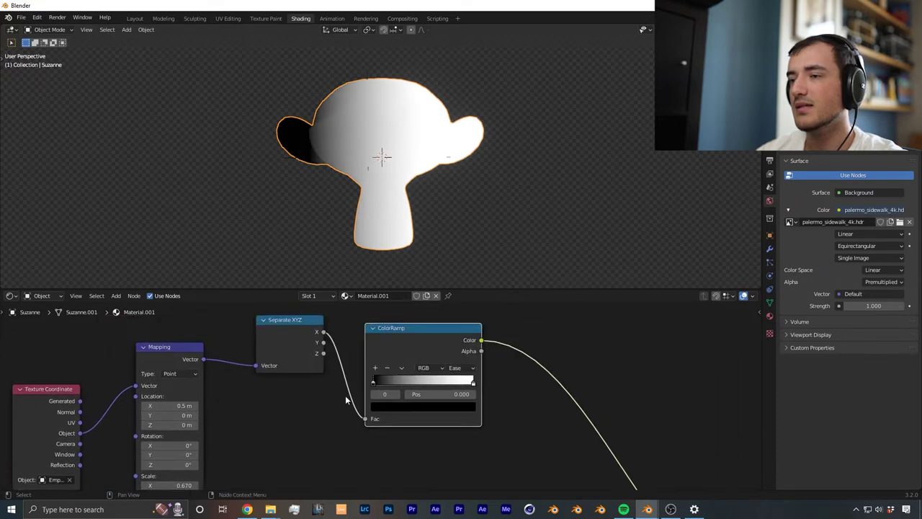
# Tighten the gradient by moving the ColorRamp's black stop to 0.155 and its white stop to 0.759
pyautogui.scroll(1, 368, 393)
pyautogui.moveTo(375, 381); pyautogui.dragTo(390, 380)
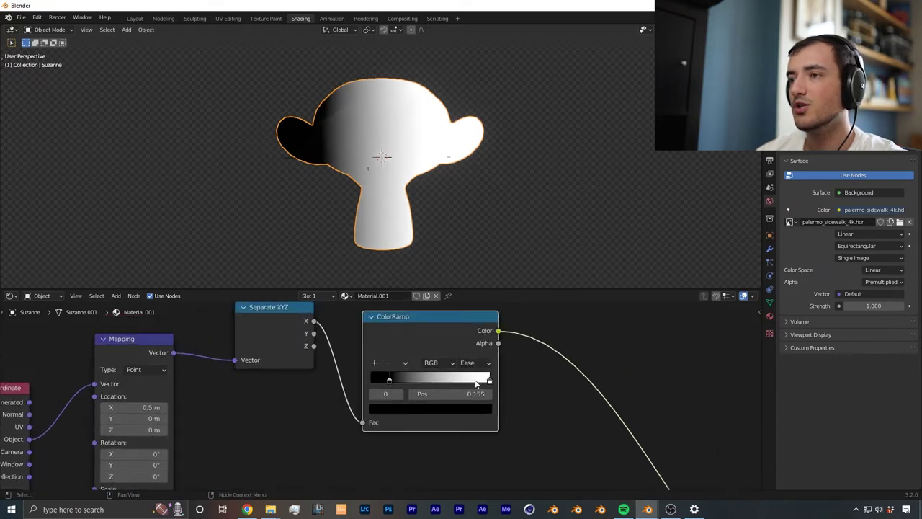
pyautogui.moveTo(475, 384); pyautogui.dragTo(461, 381)
pyautogui.scroll(-2, 495, 291)
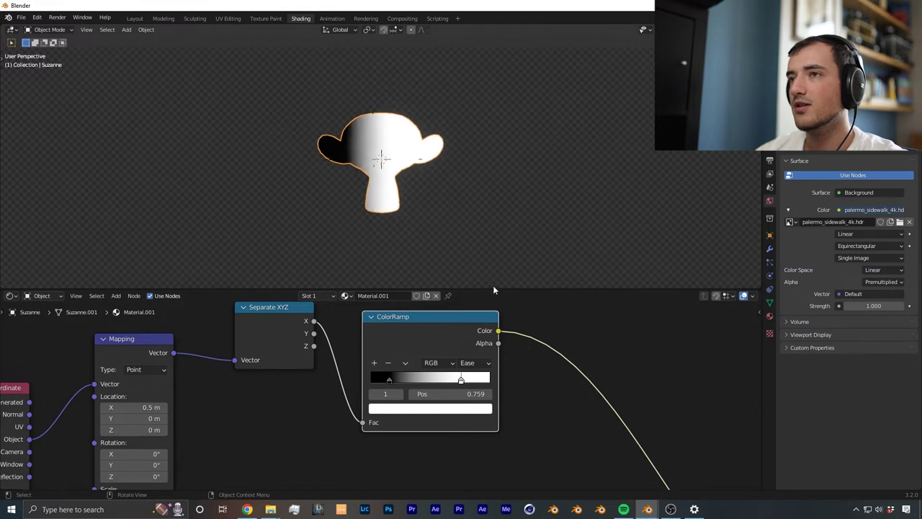
pyautogui.scroll(-3, 441, 408)
pyautogui.moveTo(439, 406); pyautogui.dragTo(406, 346, button='middle')
pyautogui.scroll(-2, 467, 385)
pyautogui.scroll(3, 355, 125)
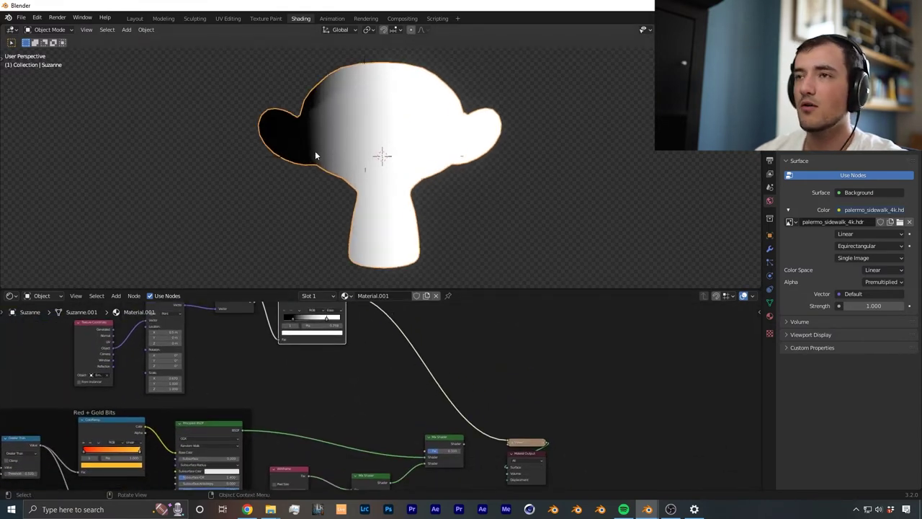
# Select the empty and slide it along X to shift the black-to-white gradient across the head
pyautogui.moveTo(256, 390); pyautogui.dragTo(420, 402, button='middle')
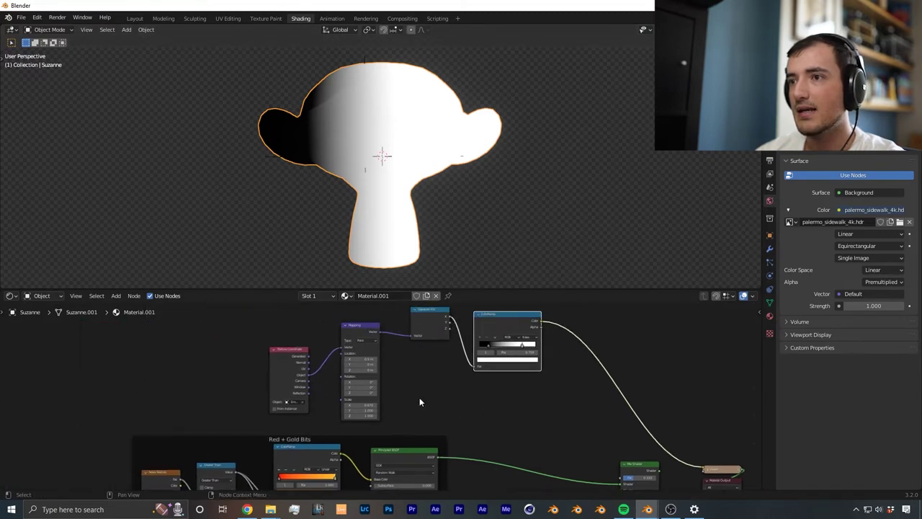
pyautogui.click(382, 156)
pyautogui.press('g')
pyautogui.press('x')
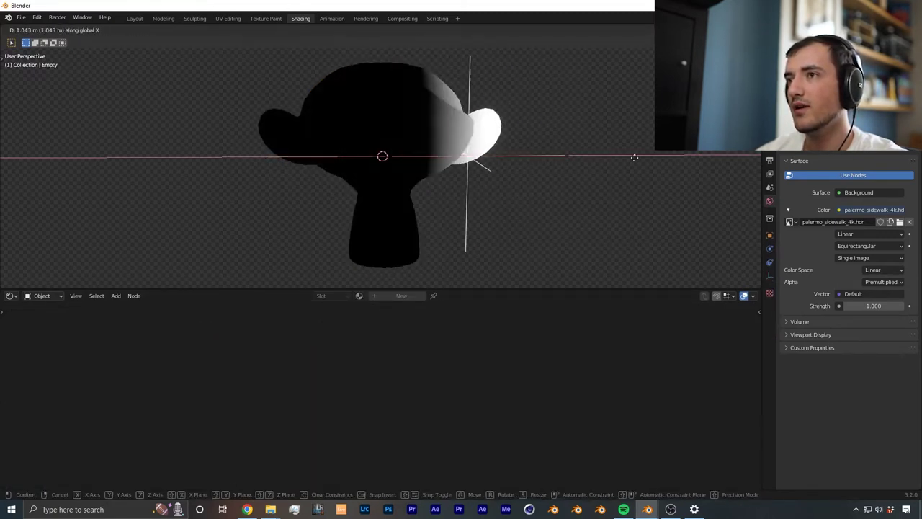
pyautogui.click(433, 145)
# Rotate the empty about Z and also freely to turn the gradient's direction, and reselect the monkey
pyautogui.press('r')
pyautogui.press('z')
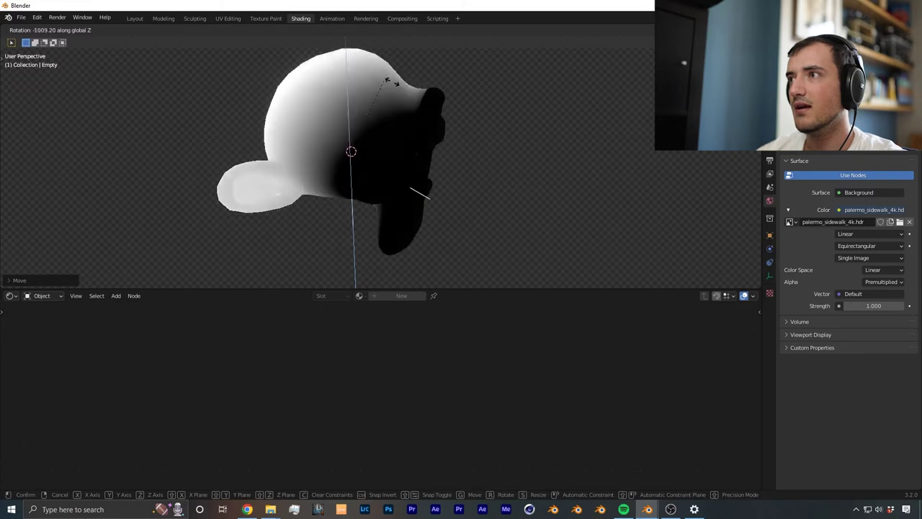
pyautogui.click(459, 175)
pyautogui.press('r')
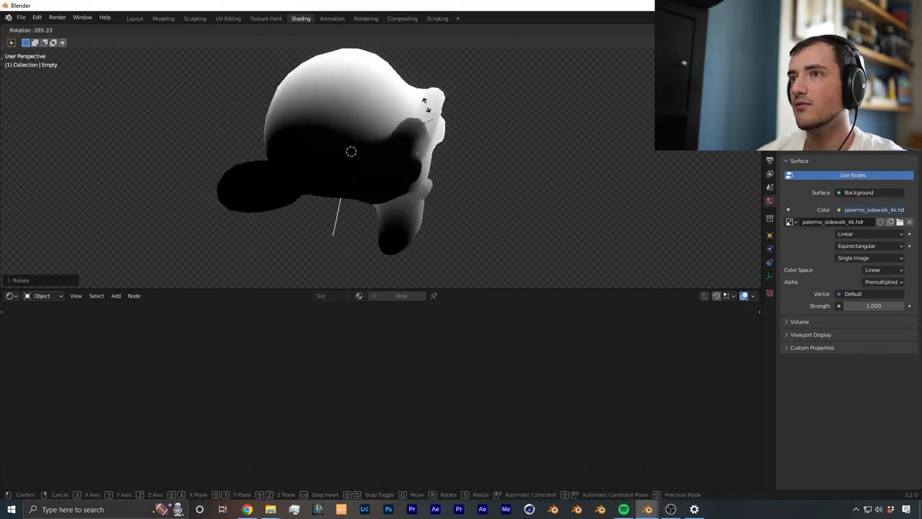
pyautogui.click(318, 239)
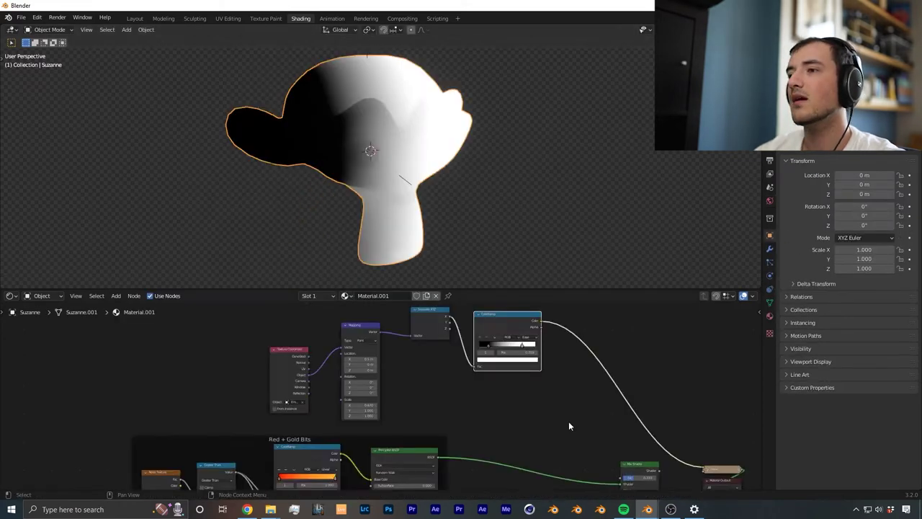
pyautogui.scroll(-4, 390, 352)
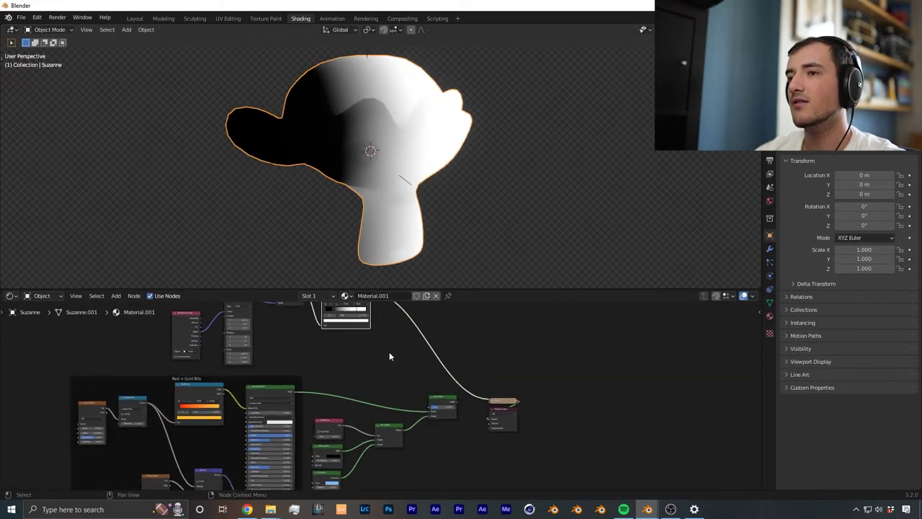
# Move the four gradient nodes together so they sit above the Red + Gold Bits frame
pyautogui.moveTo(204, 322); pyautogui.dragTo(417, 376)
pyautogui.press('g')
pyautogui.click(338, 376)
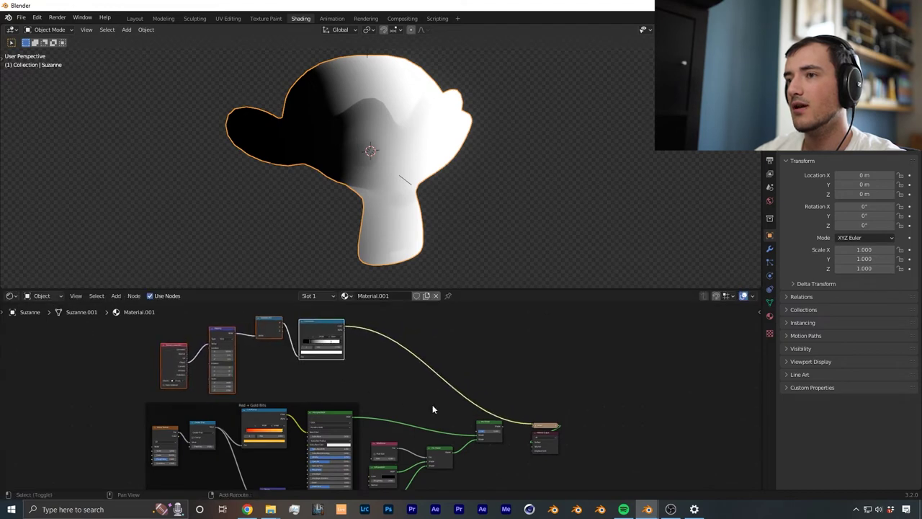
# Connect the gradient ColorRamp's Color to the final Mix Shader's Fac and route that shader to the Material Output's Surface
pyautogui.scroll(2, 432, 405)
pyautogui.moveTo(433, 405); pyautogui.dragTo(238, 323, button='middle')
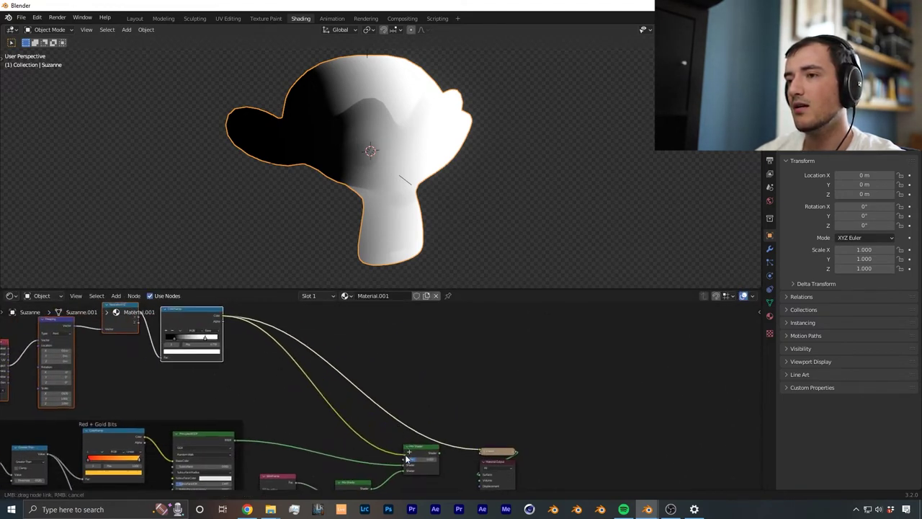
pyautogui.moveTo(407, 463); pyautogui.dragTo(408, 462)
pyautogui.scroll(4, 403, 447)
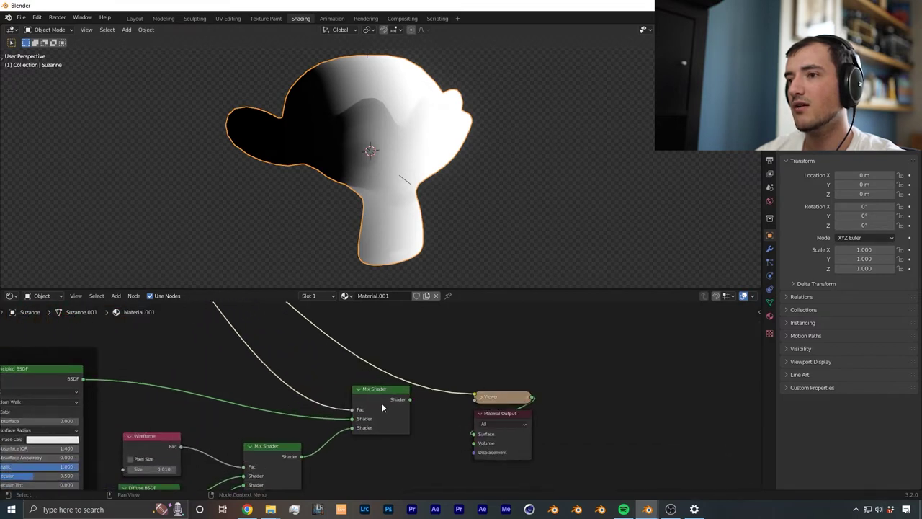
pyautogui.moveTo(415, 418); pyautogui.dragTo(388, 377, button='middle')
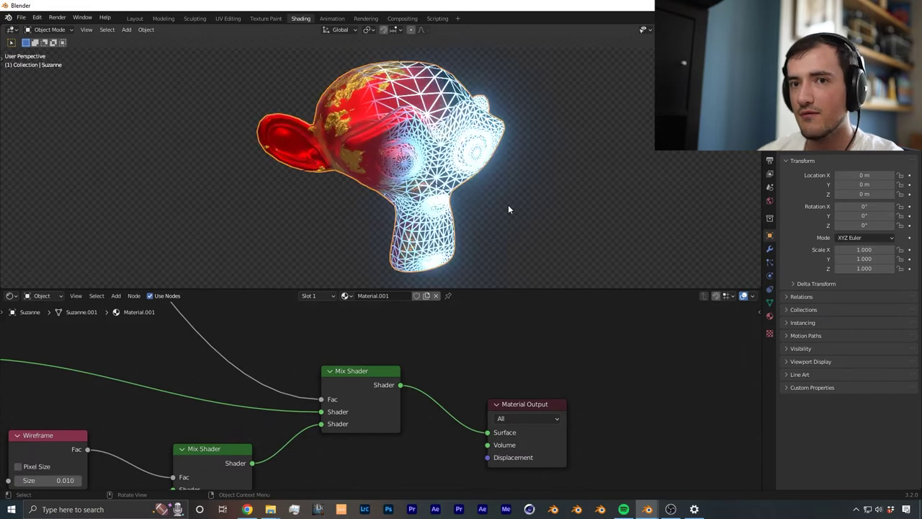
# Rotate the empty about the global Z axis to swing the metal-to-wireframe blend around the head
pyautogui.moveTo(498, 209); pyautogui.dragTo(557, 144, button='middle')
pyautogui.scroll(-3, 543, 202)
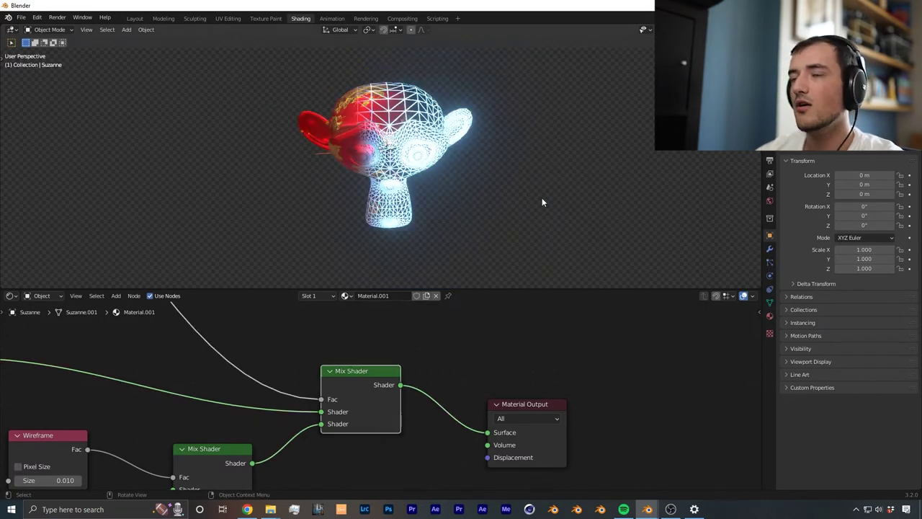
pyautogui.press('r')
pyautogui.press('z')
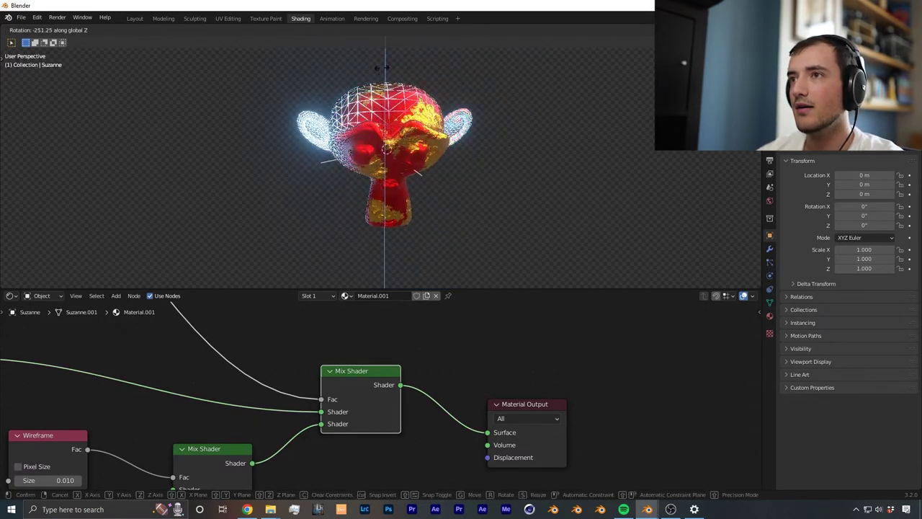
pyautogui.click(485, 144)
# Move the Texture Coordinate node closer to the Mapping node and check the blended material on the head
pyautogui.scroll(-6, 432, 382)
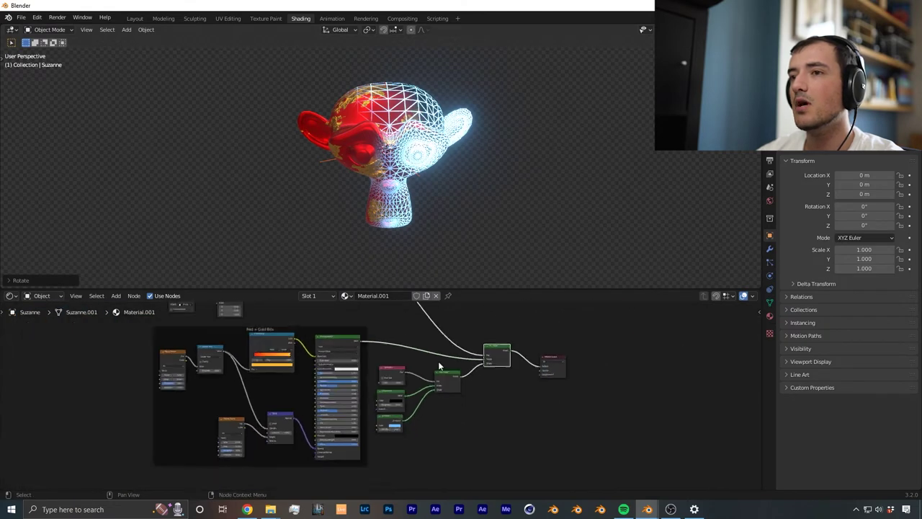
pyautogui.scroll(5, 401, 356)
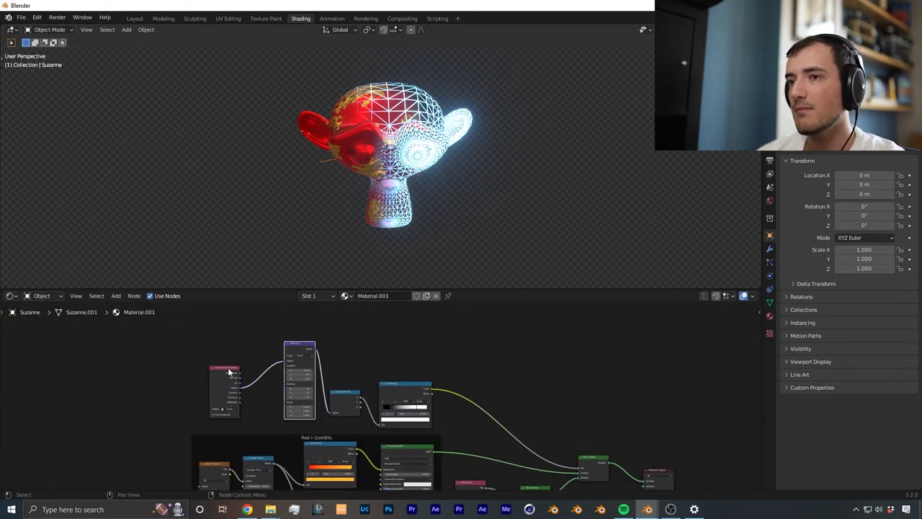
pyautogui.moveTo(228, 369); pyautogui.dragTo(260, 365)
pyautogui.scroll(4, 403, 411)
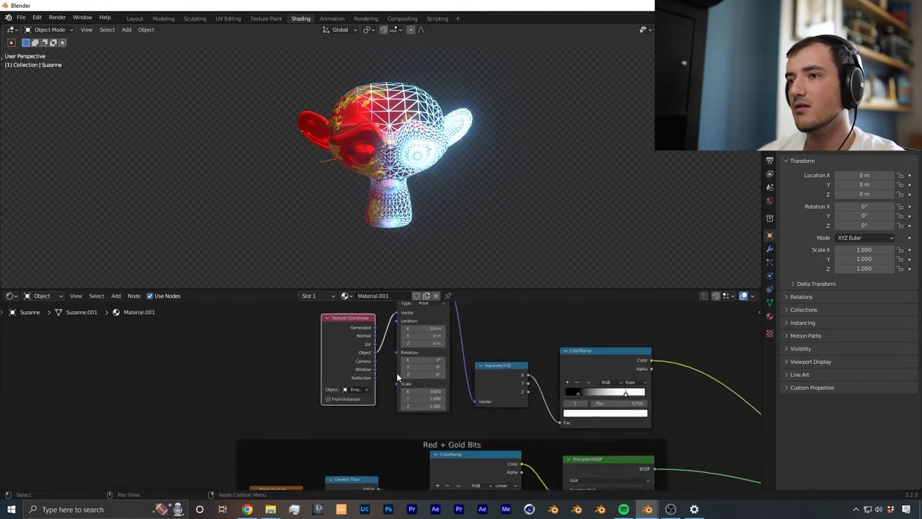
pyautogui.keyDown('shift'); pyautogui.moveTo(404, 414); pyautogui.dragTo(124, 416, button='middle'); pyautogui.keyUp('shift')
pyautogui.scroll(-1, 292, 471)
pyautogui.scroll(-4, 292, 473)
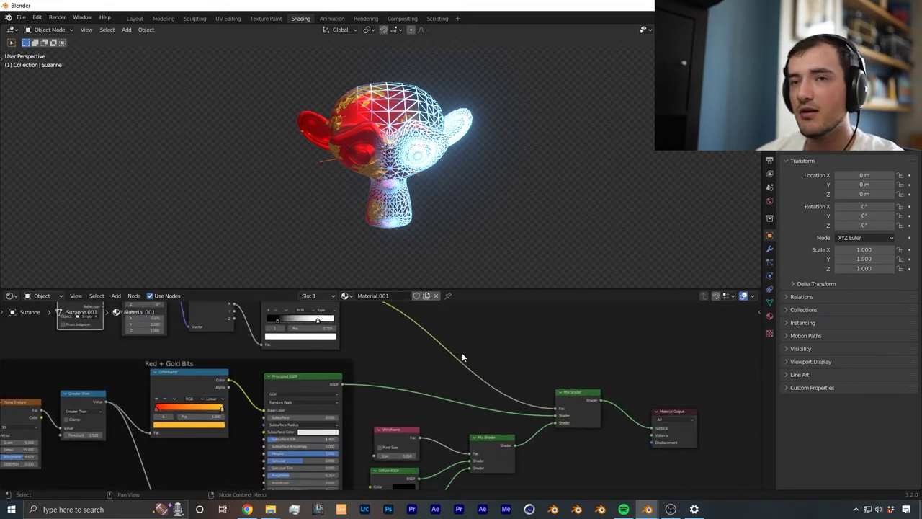
pyautogui.scroll(2, 455, 202)
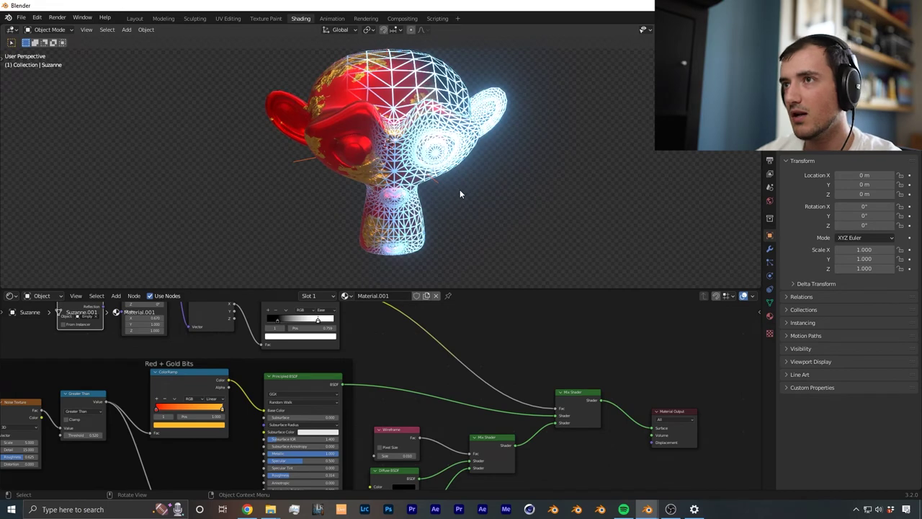
pyautogui.moveTo(460, 190); pyautogui.dragTo(487, 223, button='middle')
# Move the Texture Coordinate and Mapping nodes away from Separate XYZ to make room between them
pyautogui.keyDown('shift'); pyautogui.moveTo(317, 394); pyautogui.dragTo(379, 455, button='middle'); pyautogui.keyUp('shift')
pyautogui.scroll(-3, 265, 404)
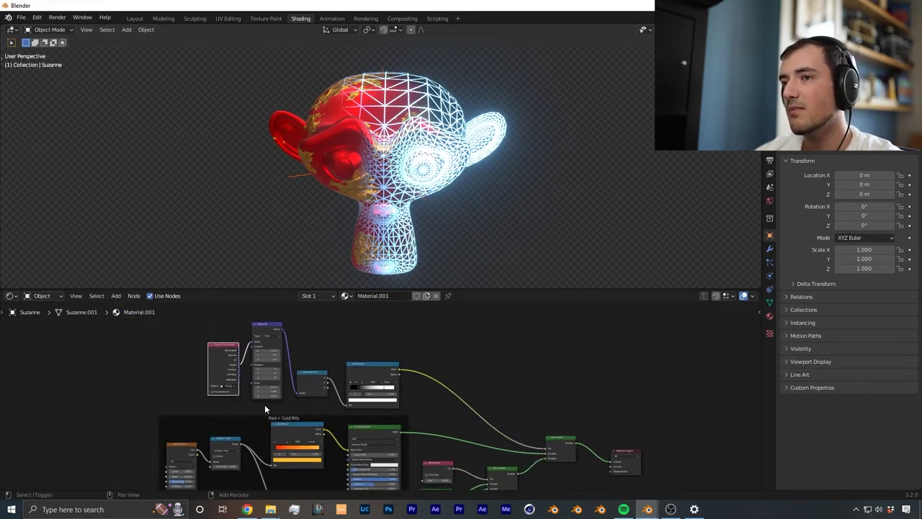
pyautogui.moveTo(323, 397); pyautogui.dragTo(257, 391)
pyautogui.scroll(3, 273, 387)
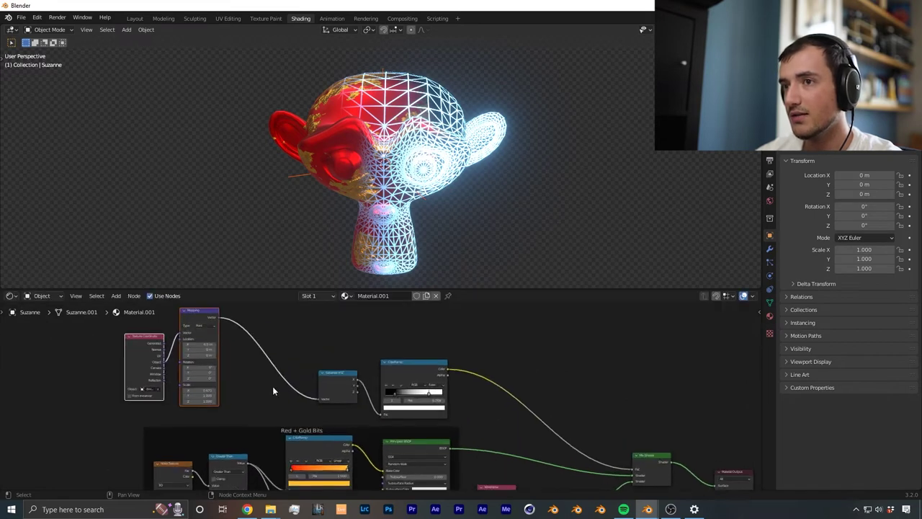
pyautogui.scroll(3, 481, 192)
pyautogui.scroll(-4, 526, 171)
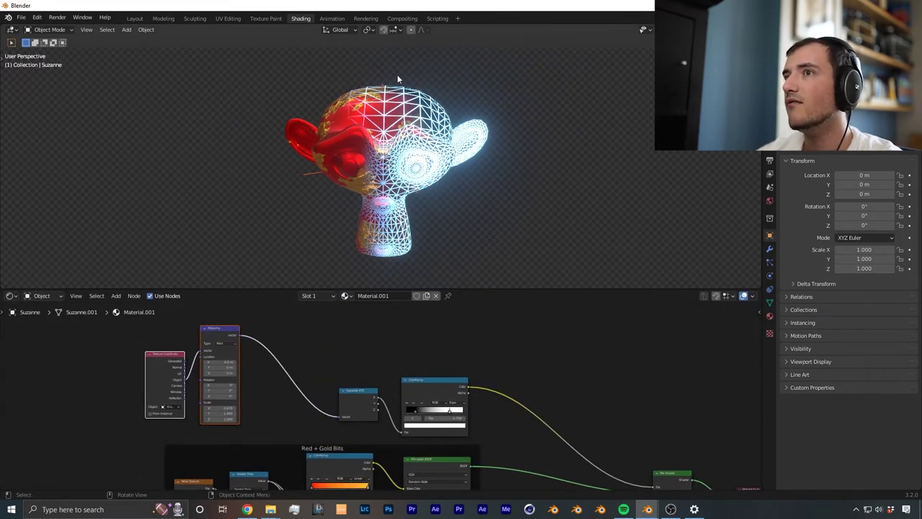
# Select the monkey and insert a MixRGB node on the link between the Mapping and Separate XYZ nodes
pyautogui.click(314, 174)
pyautogui.click(378, 212)
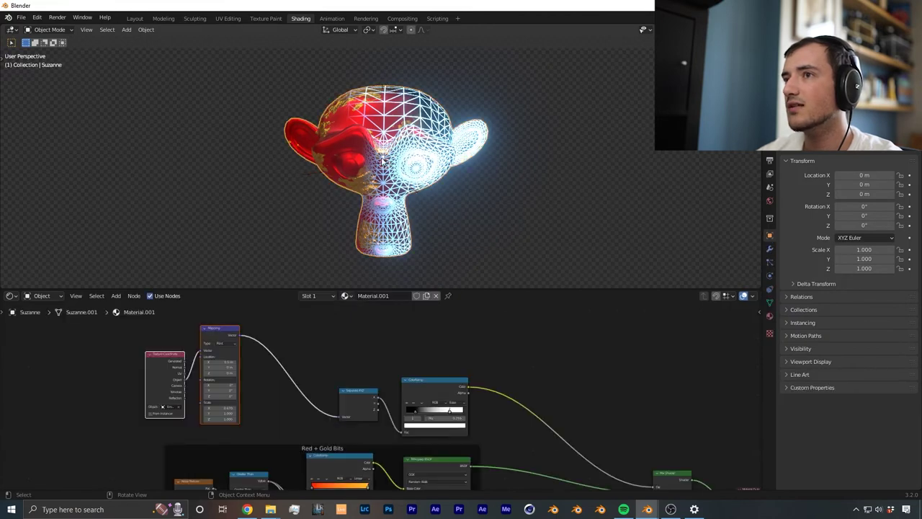
pyautogui.moveTo(378, 214); pyautogui.dragTo(398, 193, button='middle')
pyautogui.scroll(3, 328, 326)
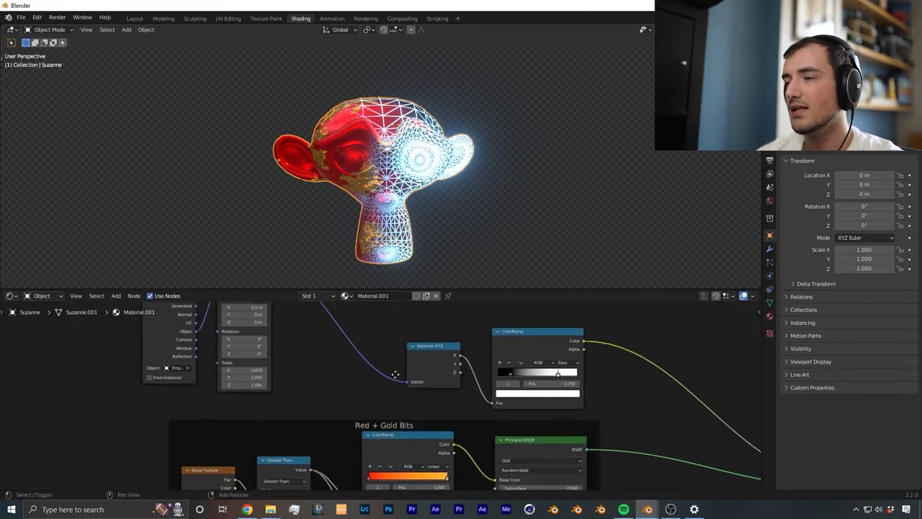
pyautogui.hotkey('shift', 'a')
pyautogui.click(356, 351)
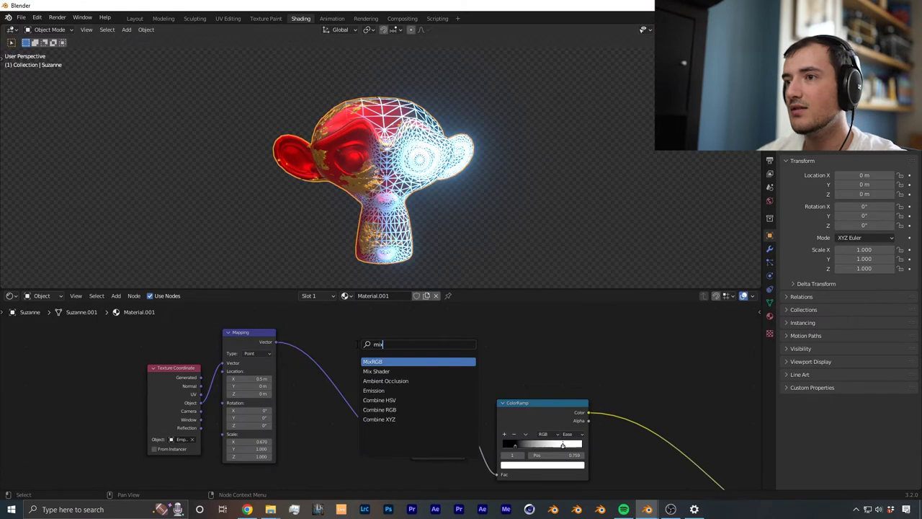
pyautogui.write('mix')
pyautogui.press('Return')
pyautogui.click(369, 330)
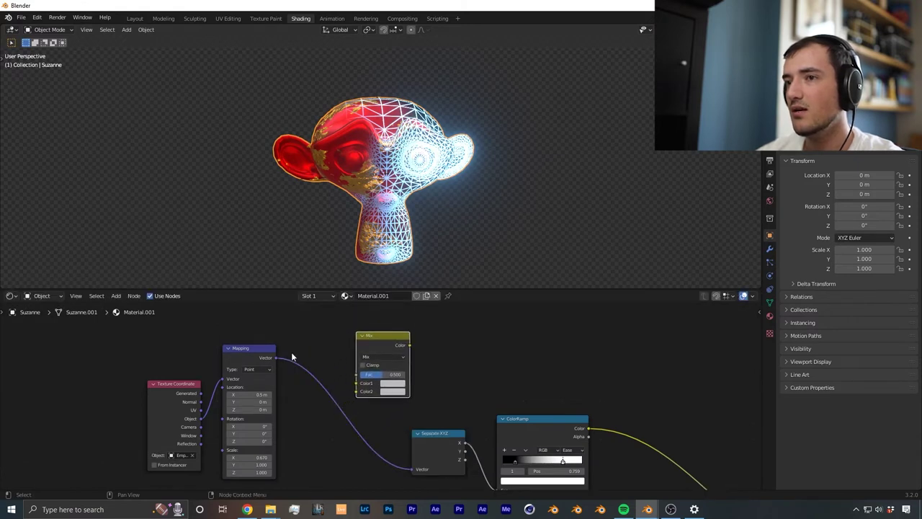
pyautogui.moveTo(428, 464); pyautogui.dragTo(456, 437, button='middle')
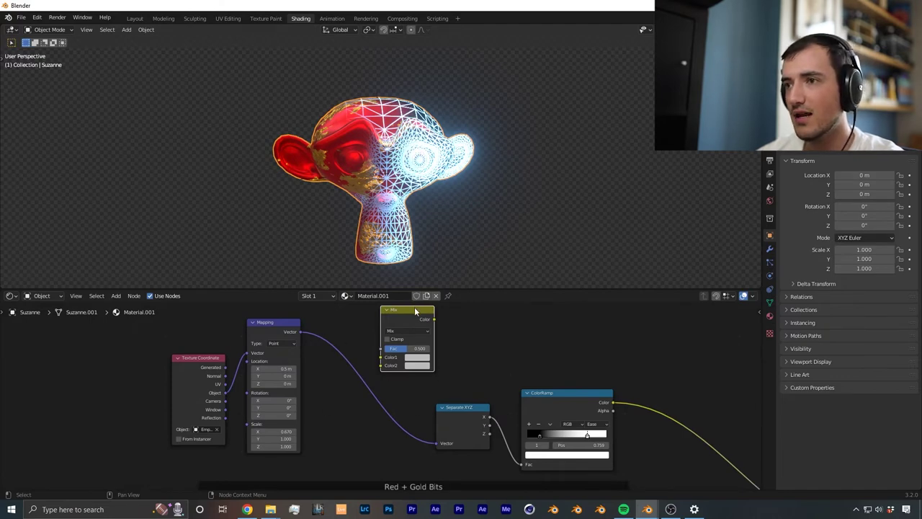
pyautogui.moveTo(416, 318); pyautogui.dragTo(384, 348)
# Space the Texture Coordinate and Mapping nodes away from the Mix node and set its blending mode to Linear Light
pyautogui.scroll(3, 378, 410)
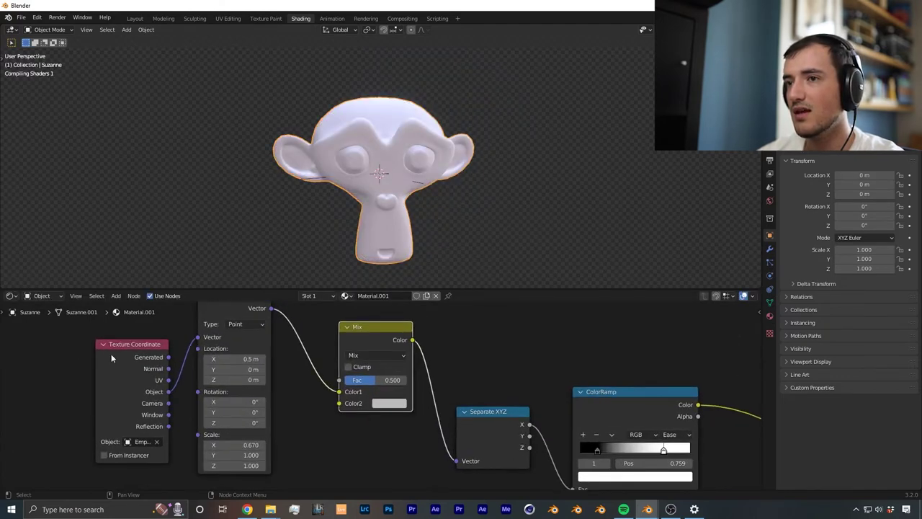
pyautogui.moveTo(66, 345); pyautogui.dragTo(252, 384)
pyautogui.press('g')
pyautogui.click(157, 376)
pyautogui.moveTo(345, 385); pyautogui.dragTo(401, 374, button='middle')
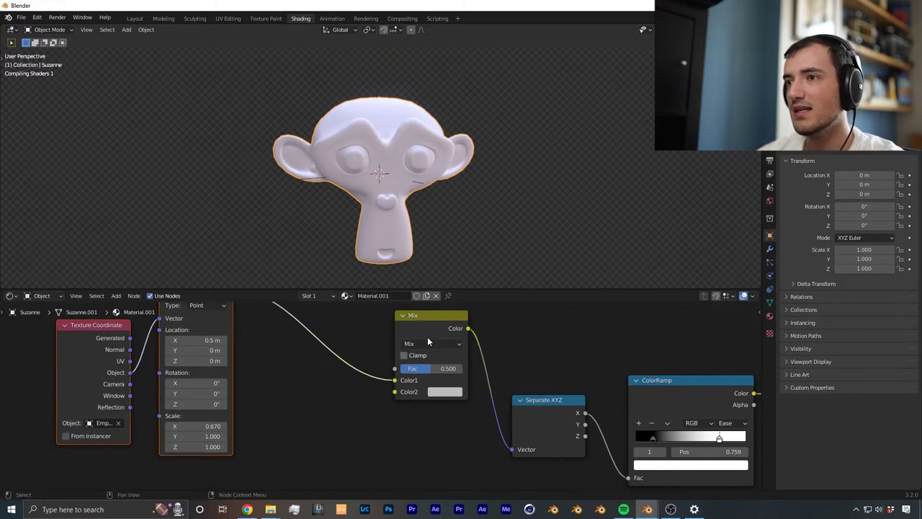
pyautogui.click(428, 342)
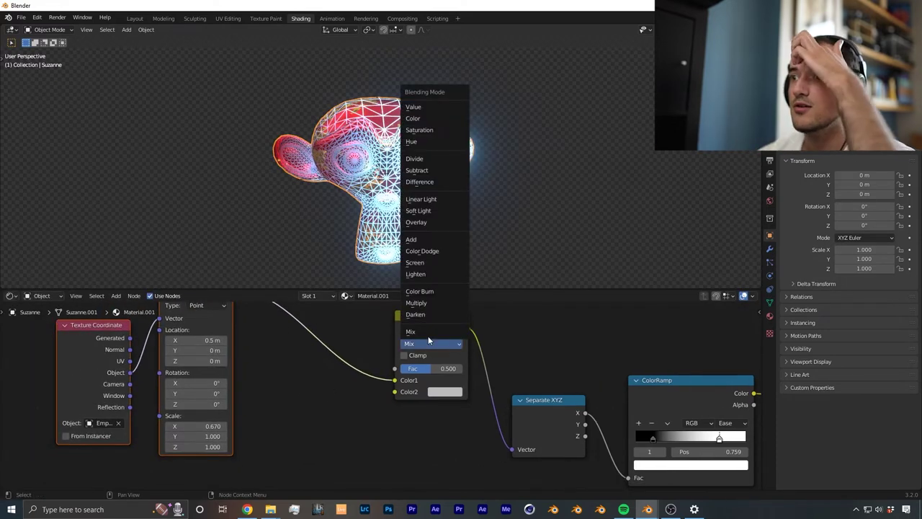
pyautogui.click(421, 198)
pyautogui.moveTo(305, 386); pyautogui.dragTo(339, 355, button='middle')
pyautogui.hotkey('shift', 'a')
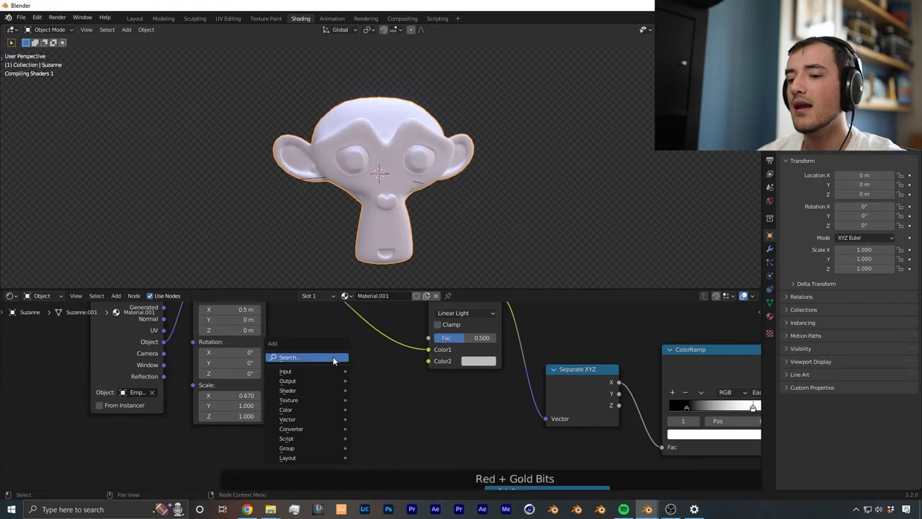
pyautogui.write('no')
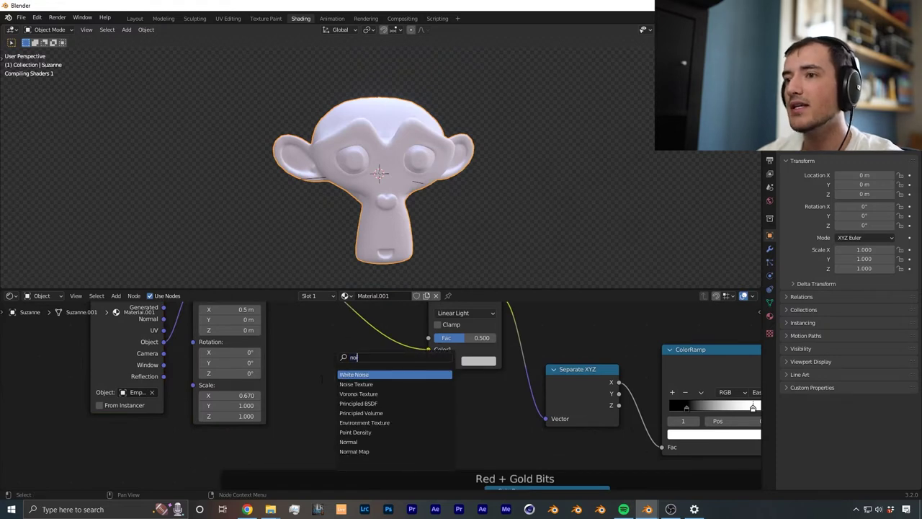
pyautogui.press('Escape')
# Add a Noise Texture below the Mapping link and connect its Color output to the Linear Light node's Color2
pyautogui.hotkey('shift', 'a')
pyautogui.click(338, 377)
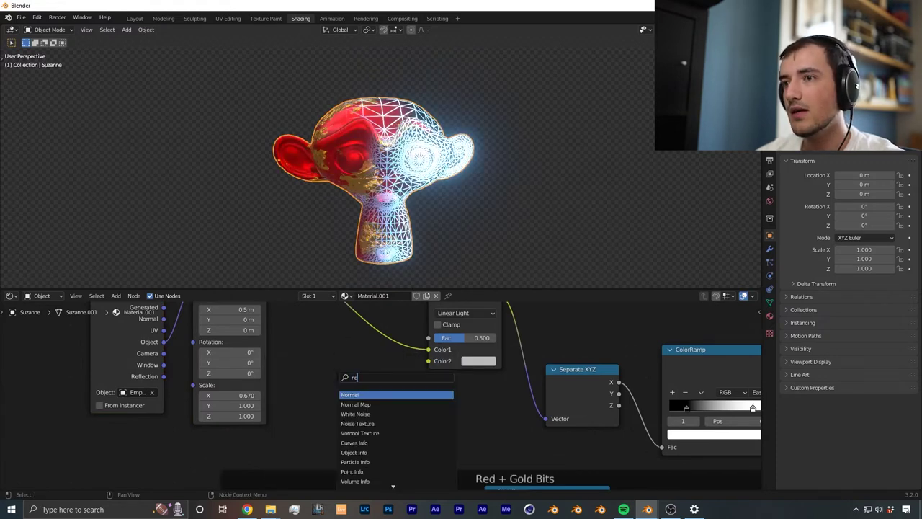
pyautogui.click(357, 404)
pyautogui.click(317, 380)
pyautogui.scroll(1, 404, 378)
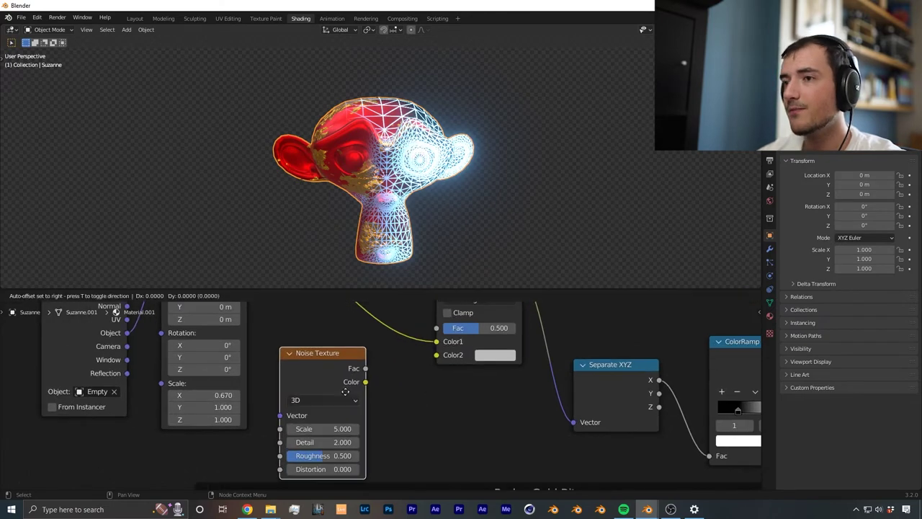
pyautogui.keyDown('shift'); pyautogui.moveTo(404, 378); pyautogui.dragTo(390, 397, button='middle'); pyautogui.keyUp('shift')
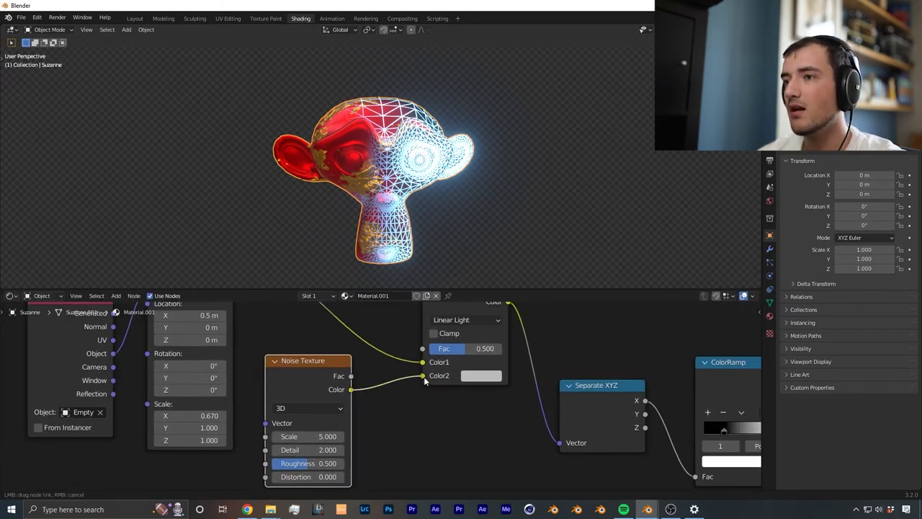
pyautogui.moveTo(425, 382); pyautogui.dragTo(426, 382)
pyautogui.scroll(2, 427, 383)
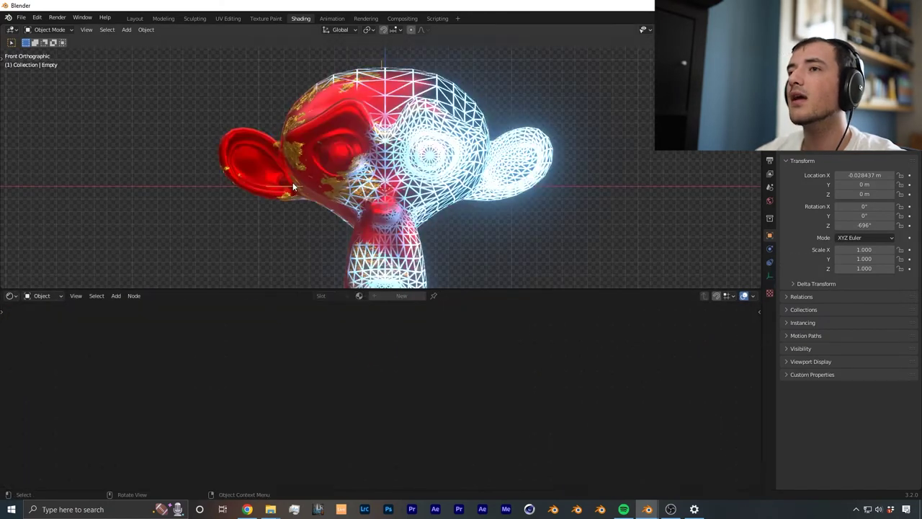
# Set the Linear Light node's Fac to 0.258
pyautogui.click(293, 188)
pyautogui.moveTo(471, 391)
pyautogui.mouseDown(button='middle')
pyautogui.moveTo(449, 371)
pyautogui.moveTo(450, 386)
pyautogui.mouseUp(button='middle')
pyautogui.moveTo(450, 386)
pyautogui.mouseDown()
pyautogui.moveTo(393, 382)
pyautogui.moveTo(507, 382)
pyautogui.moveTo(393, 381)
pyautogui.moveTo(446, 382)
pyautogui.moveTo(408, 382)
pyautogui.moveTo(422, 382)
pyautogui.mouseUp()
pyautogui.moveTo(341, 414); pyautogui.dragTo(406, 338, button='middle')
pyautogui.scroll(-1, 406, 338)
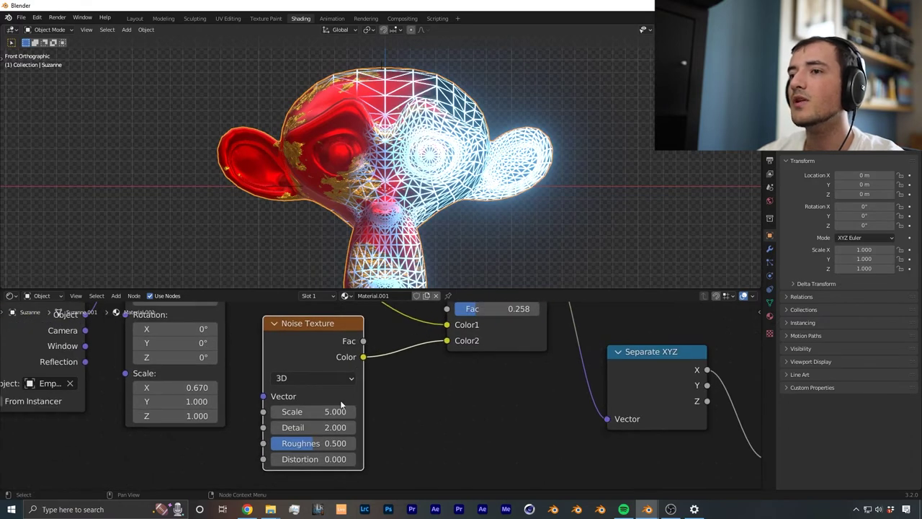
# Set the Noise Texture's scale to 11.240 and reduce the Linear Light node's Fac to 0.108
pyautogui.keyDown('shift'); pyautogui.moveTo(335, 412); pyautogui.dragTo(353, 412); pyautogui.keyUp('shift')
pyautogui.moveTo(431, 361); pyautogui.dragTo(400, 402, button='middle')
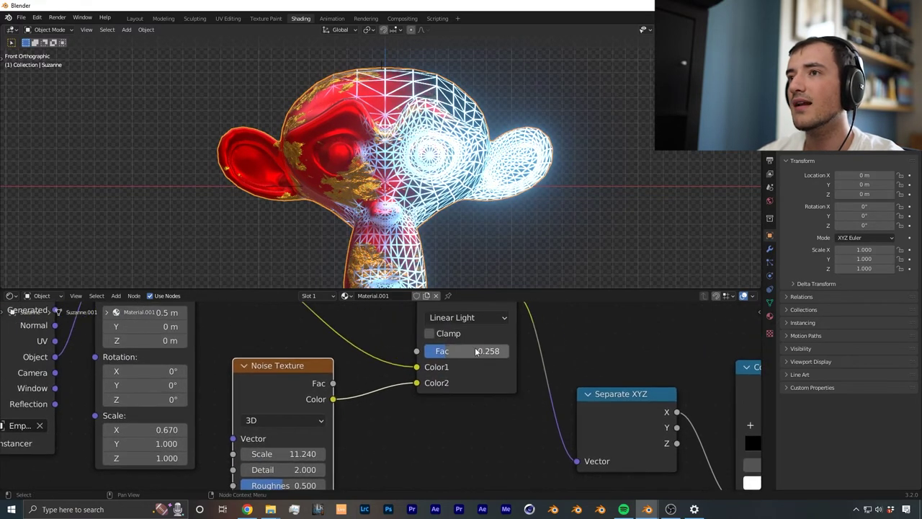
pyautogui.moveTo(475, 351)
pyautogui.mouseDown()
pyautogui.moveTo(457, 351)
pyautogui.moveTo(470, 351)
pyautogui.mouseUp()
# Set the Noise Texture's detail to 15.000 and inspect the broken-up transition on the head
pyautogui.moveTo(256, 482); pyautogui.dragTo(289, 427, button='middle')
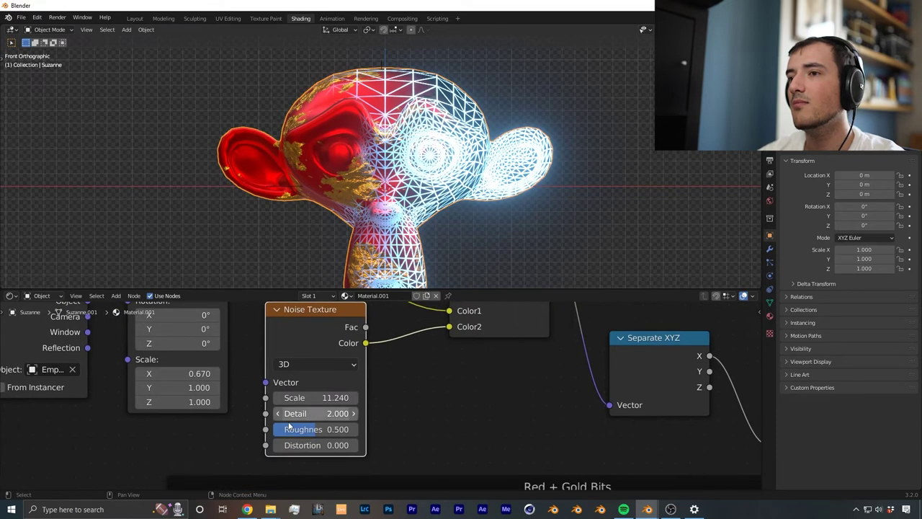
pyautogui.moveTo(325, 206); pyautogui.dragTo(319, 196, button='middle')
pyautogui.scroll(-3, 318, 196)
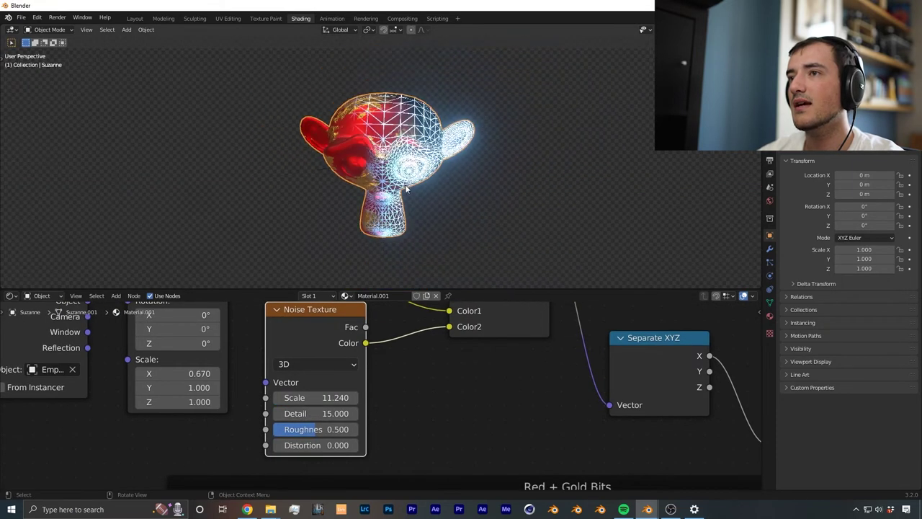
# Select the empty and move it to shift the noisy metal-to-wireframe transition across the head
pyautogui.click(317, 172)
pyautogui.moveTo(496, 179); pyautogui.dragTo(509, 137, button='middle')
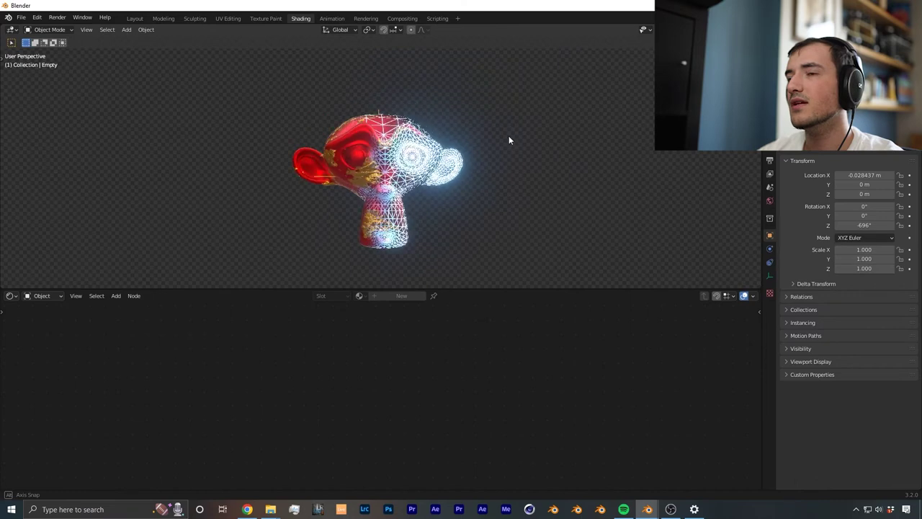
pyautogui.write('0')
pyautogui.press('Return')
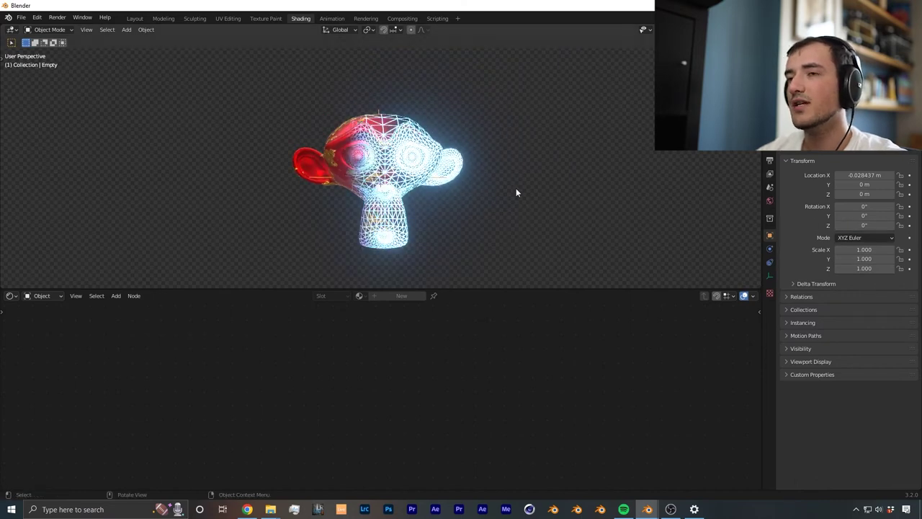
pyautogui.press('g')
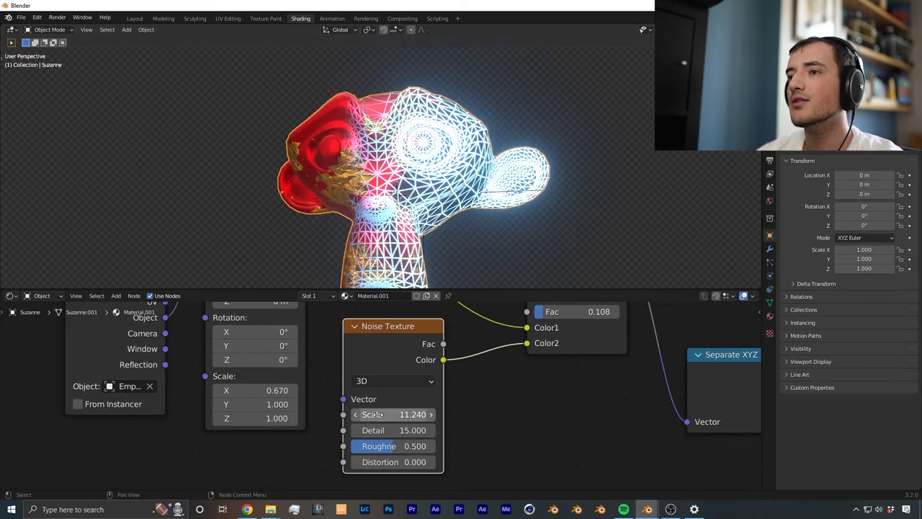
# Set the Noise Texture's scale to 10.190 and tighten the mask ColorRamp with the black stop at 0.295 and the white stop at 0.559
pyautogui.moveTo(372, 414)
pyautogui.mouseDown()
pyautogui.moveTo(331, 414)
pyautogui.moveTo(365, 414)
pyautogui.mouseUp()
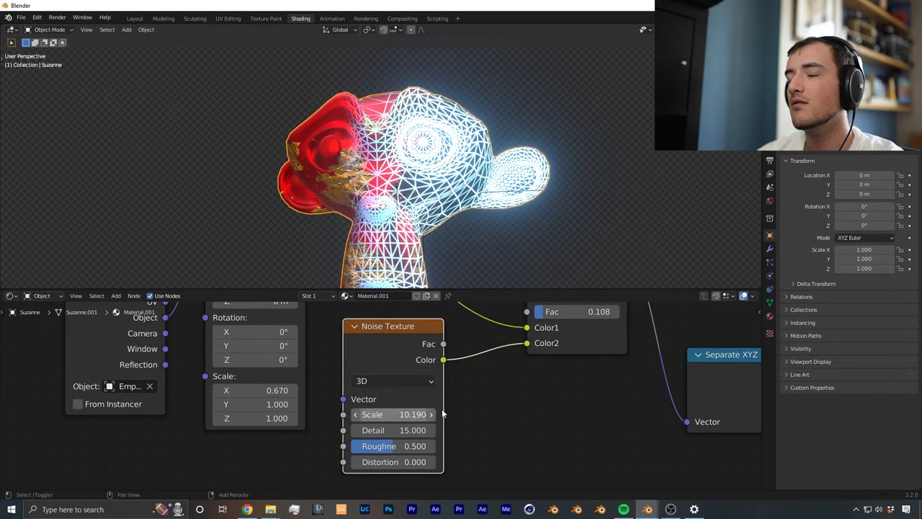
pyautogui.moveTo(509, 397); pyautogui.dragTo(361, 471, button='middle')
pyautogui.scroll(-7, 362, 471)
pyautogui.moveTo(566, 392); pyautogui.dragTo(409, 375, button='middle')
pyautogui.scroll(2, 408, 366)
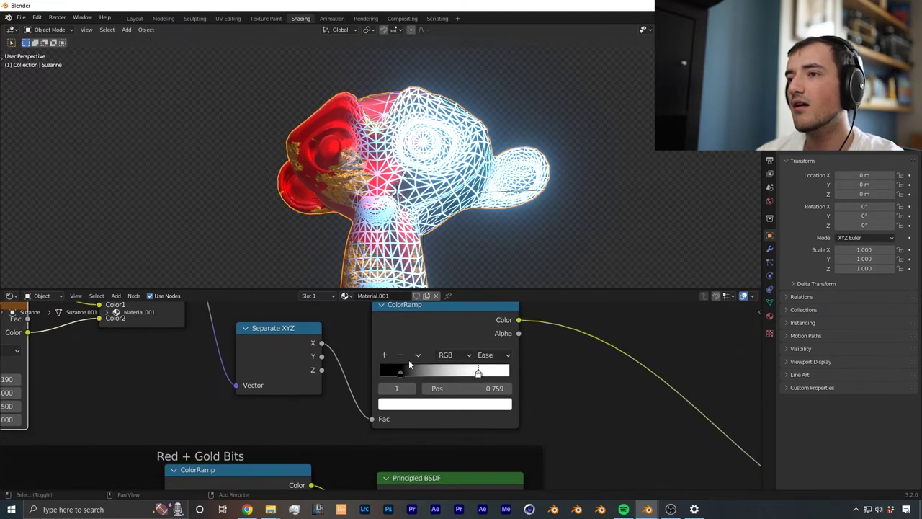
pyautogui.moveTo(401, 375)
pyautogui.mouseDown()
pyautogui.moveTo(413, 374)
pyautogui.moveTo(405, 378)
pyautogui.mouseUp()
pyautogui.moveTo(478, 373); pyautogui.dragTo(452, 374)
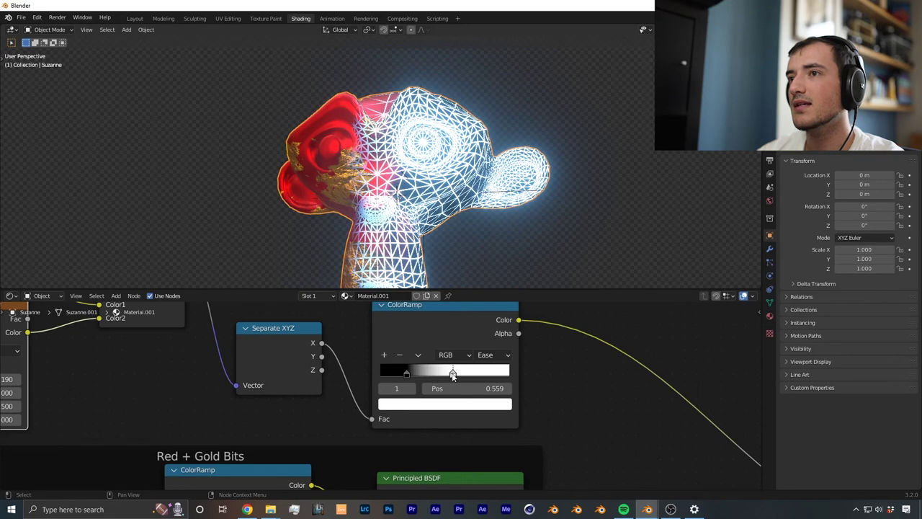
pyautogui.moveTo(398, 379); pyautogui.dragTo(415, 373)
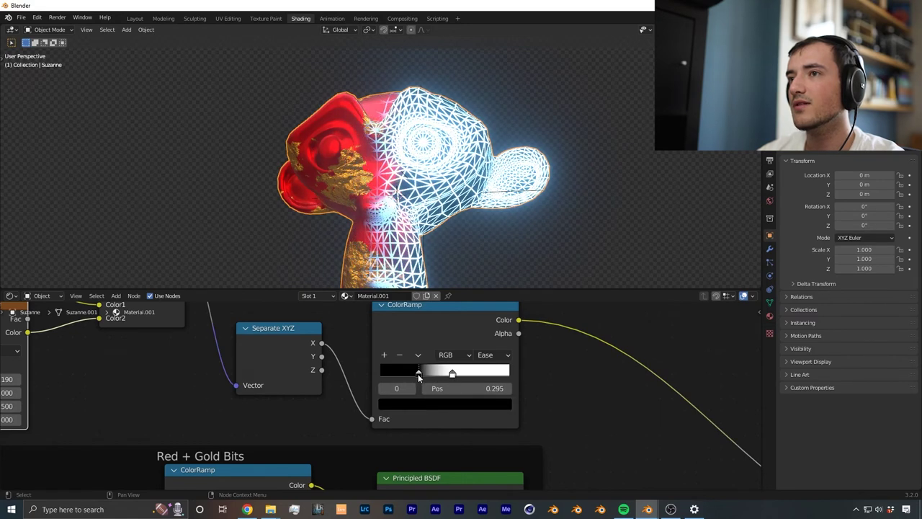
# Select the empty and move it near the middle of the head, at about X 0.001 m, Y 0.035 m, Z 0.123 m
pyautogui.scroll(-4, 135, 380)
pyautogui.scroll(-3, 492, 152)
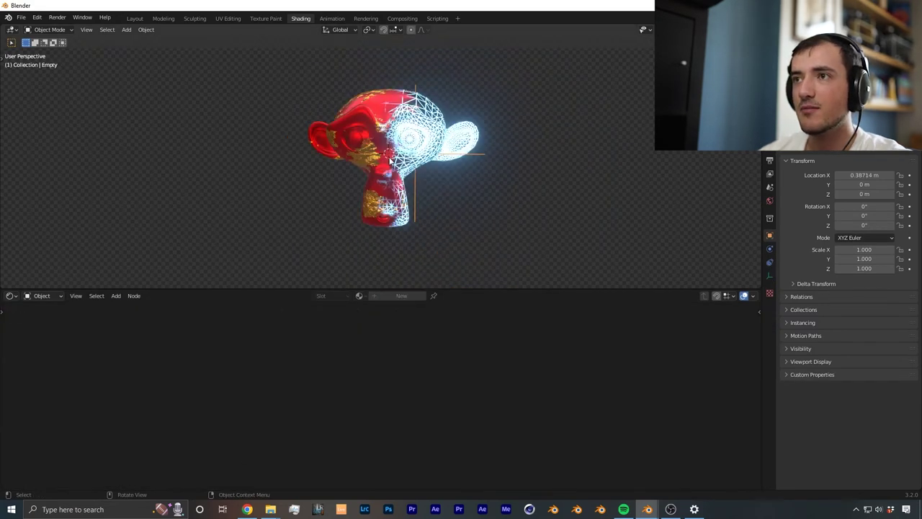
pyautogui.click(468, 154)
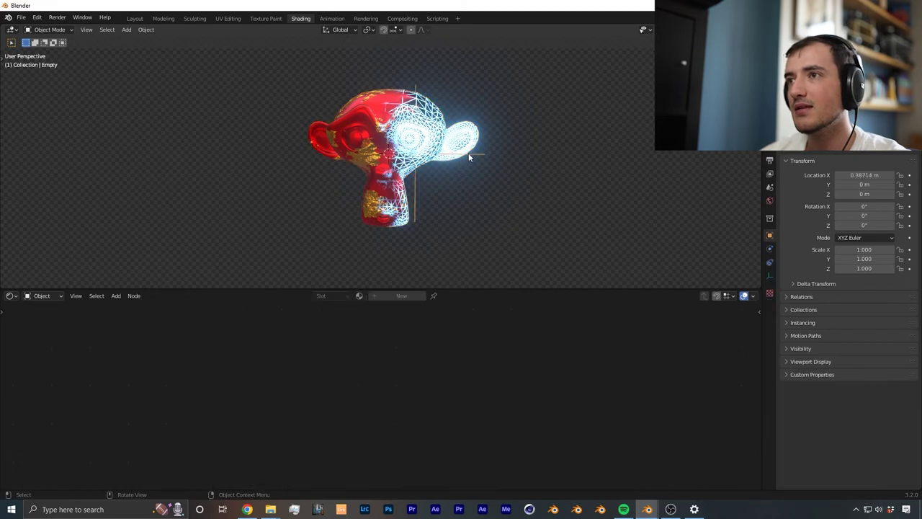
pyautogui.keyDown('shift'); pyautogui.moveTo(469, 153); pyautogui.dragTo(496, 197, button='middle'); pyautogui.keyUp('shift')
pyautogui.press('g')
pyautogui.press('x')
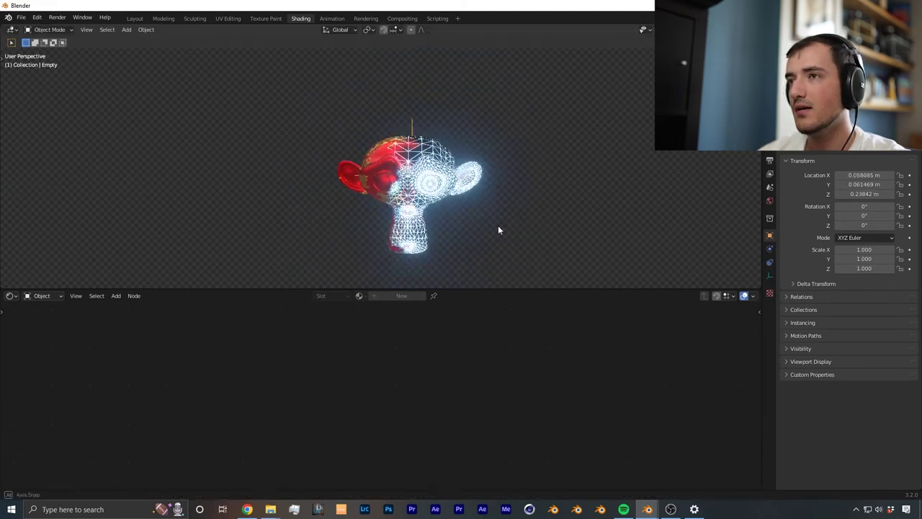
pyautogui.press('x')
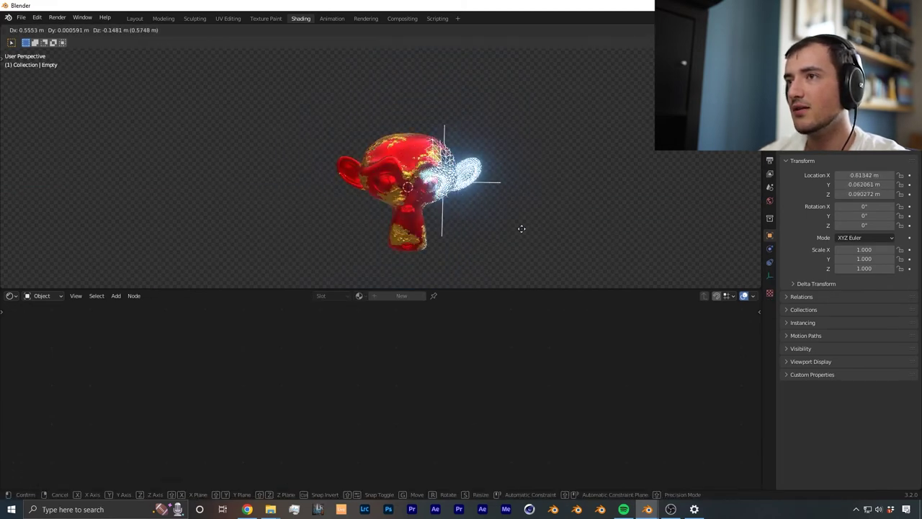
pyautogui.click(480, 226)
# Rotate the empty about the Z and X axes to about X -47.1°, Y 43°, Z 392° for a diagonal transition
pyautogui.press('r')
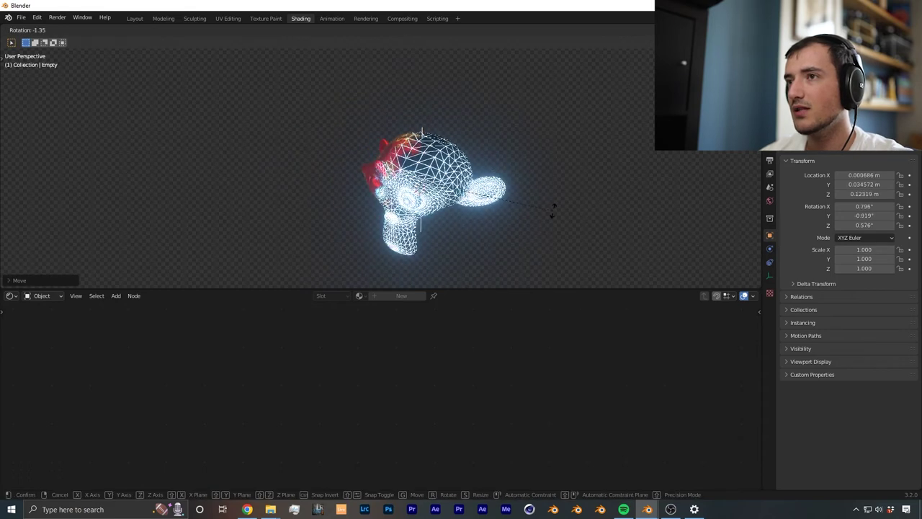
pyautogui.press('z')
pyautogui.click(513, 151)
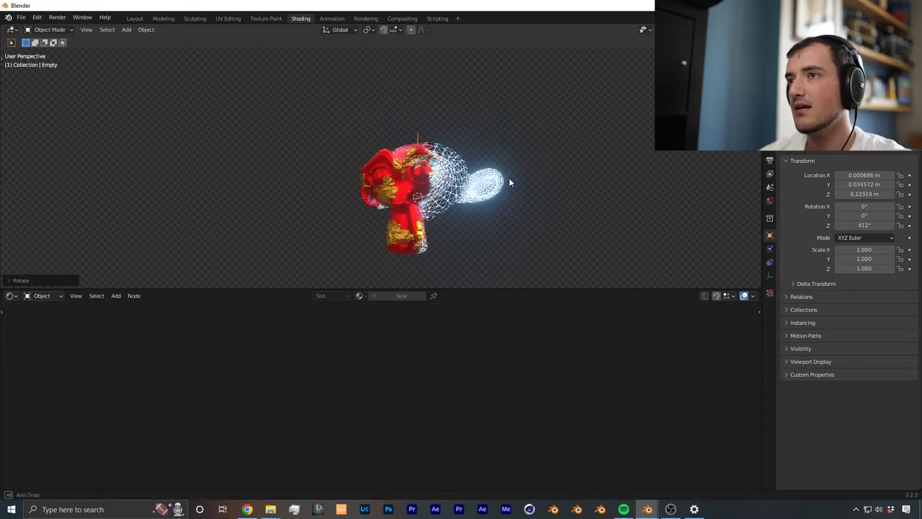
pyautogui.press('r')
pyautogui.press('x')
pyautogui.click(523, 191)
# Move the rotated empty to shift the diagonal metal-to-wireframe transition across the monkey
pyautogui.moveTo(523, 193); pyautogui.dragTo(440, 237, button='middle')
pyautogui.press('g')
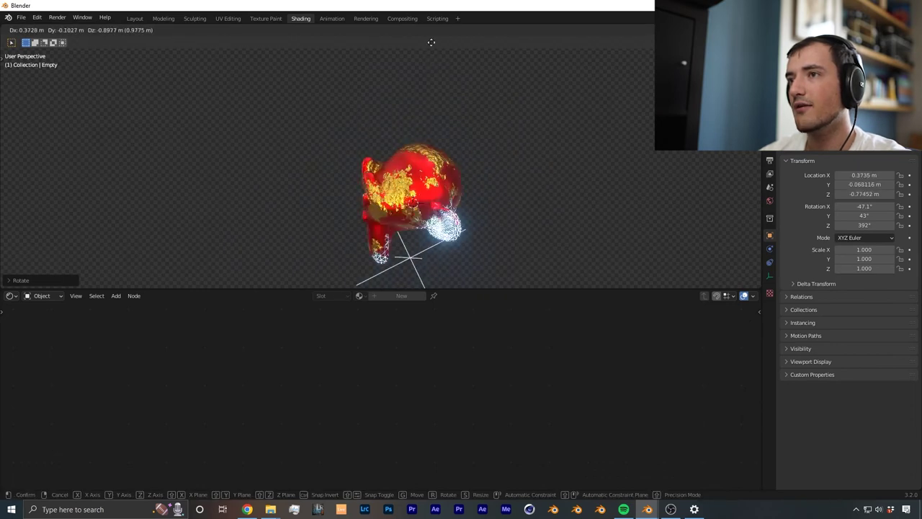
pyautogui.click(441, 255)
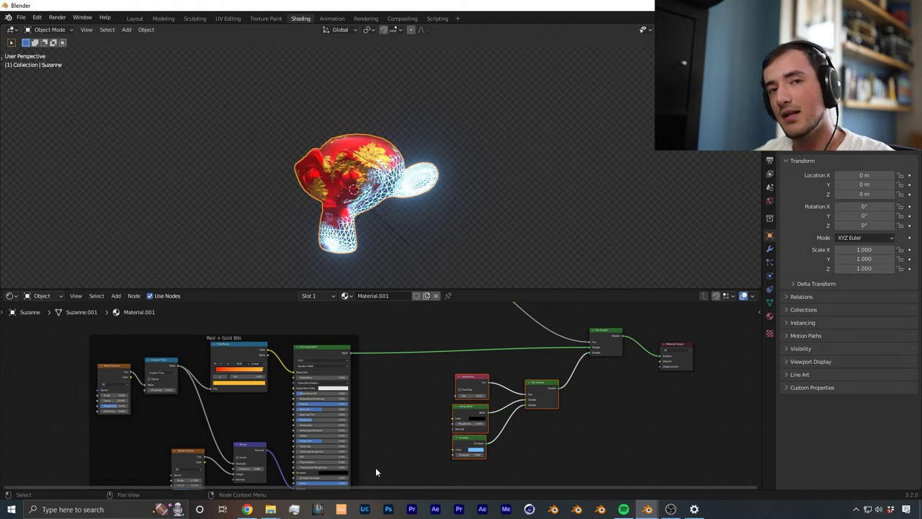
# Move the Red + Gold Bits frame away from the Mix Shader nodes to make room between them
pyautogui.scroll(-2, 401, 418)
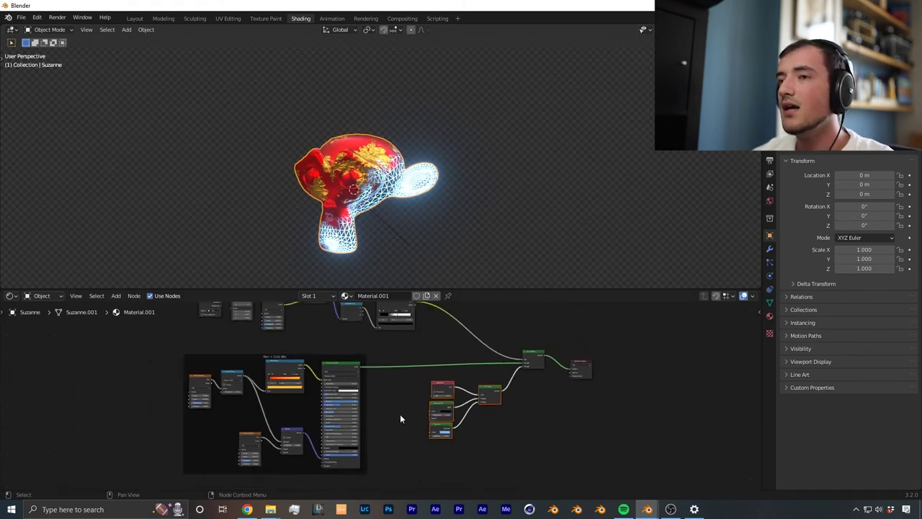
pyautogui.scroll(3, 417, 402)
pyautogui.click(334, 335)
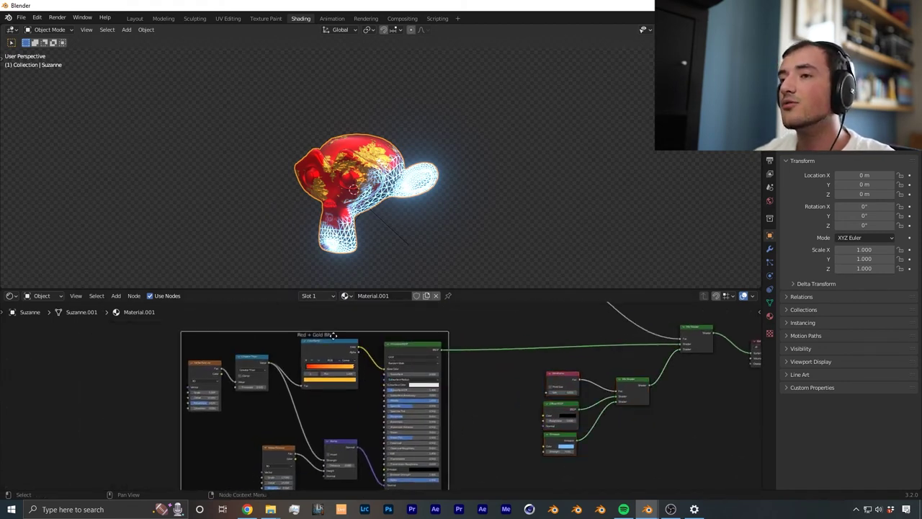
pyautogui.moveTo(333, 336); pyautogui.dragTo(225, 321)
pyautogui.scroll(-3, 443, 353)
pyautogui.moveTo(442, 360); pyautogui.dragTo(350, 429, button='middle')
pyautogui.scroll(2, 444, 388)
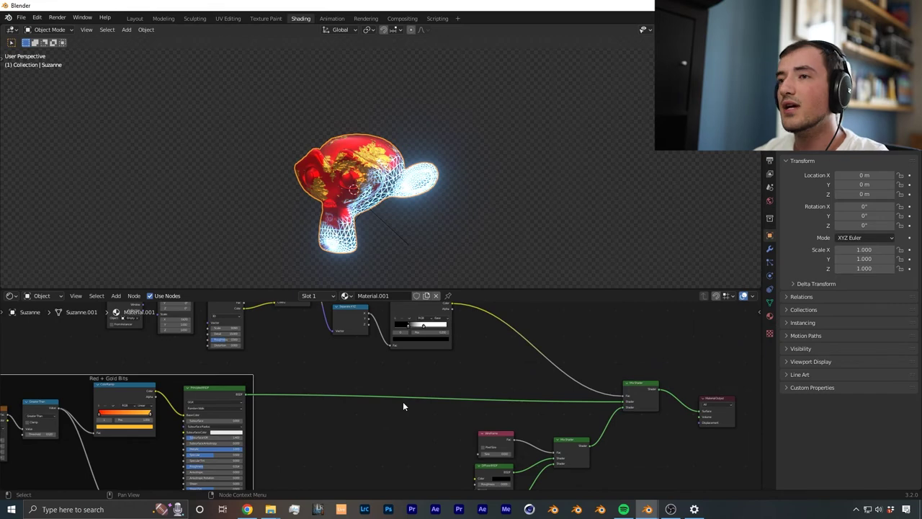
# Shift the Red + Gold Bits frame slightly farther from the wireframe nodes after inspecting the blended material on the monkey
pyautogui.moveTo(381, 222); pyautogui.dragTo(408, 222, button='middle')
pyautogui.scroll(4, 404, 238)
pyautogui.scroll(-4, 401, 247)
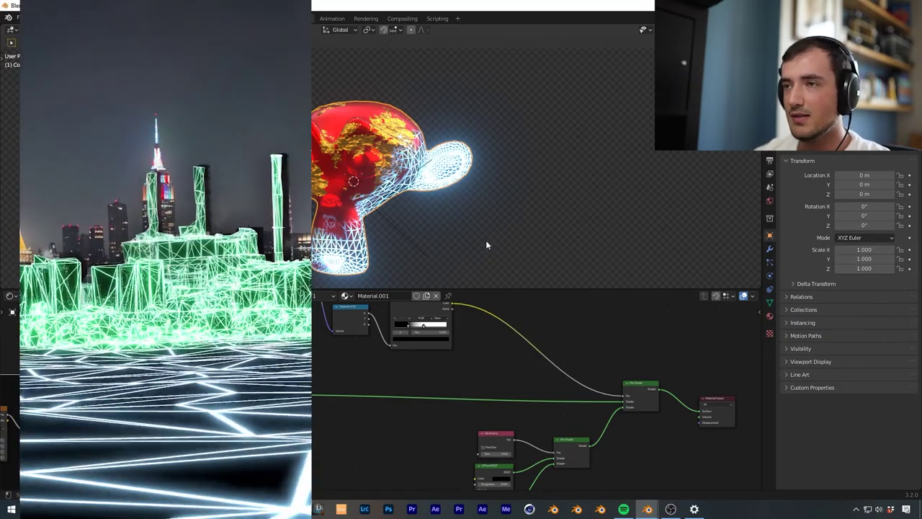
pyautogui.moveTo(487, 189); pyautogui.dragTo(485, 207, button='middle')
pyautogui.moveTo(398, 392); pyautogui.dragTo(400, 385, button='middle')
pyautogui.scroll(-2, 400, 385)
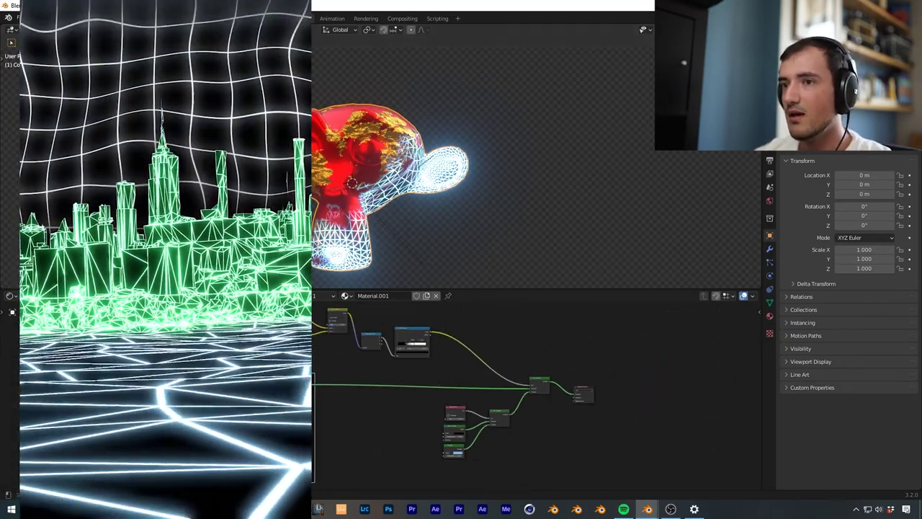
pyautogui.scroll(5, 118, 416)
pyautogui.moveTo(214, 415); pyautogui.dragTo(162, 415)
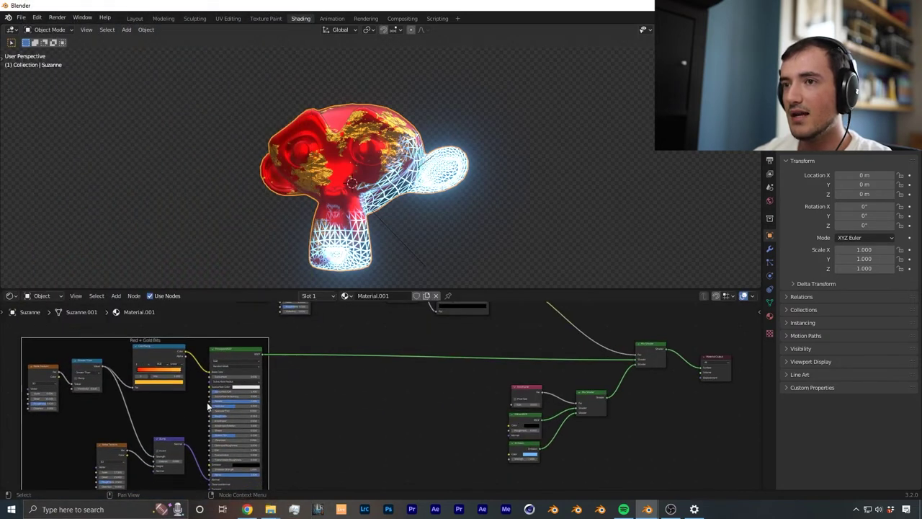
pyautogui.moveTo(208, 405); pyautogui.dragTo(191, 431, button='middle')
pyautogui.scroll(-3, 310, 406)
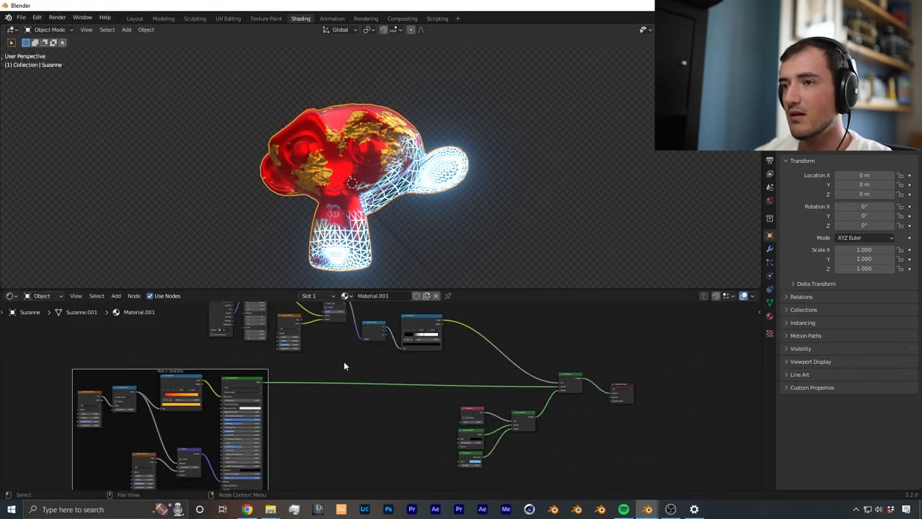
# Insert a Transparent BSDF into the link feeding the final Mix Shader, replacing the red-gold Principled BSDF as its first shader
pyautogui.hotkey('shift', 'a')
pyautogui.write('tra')
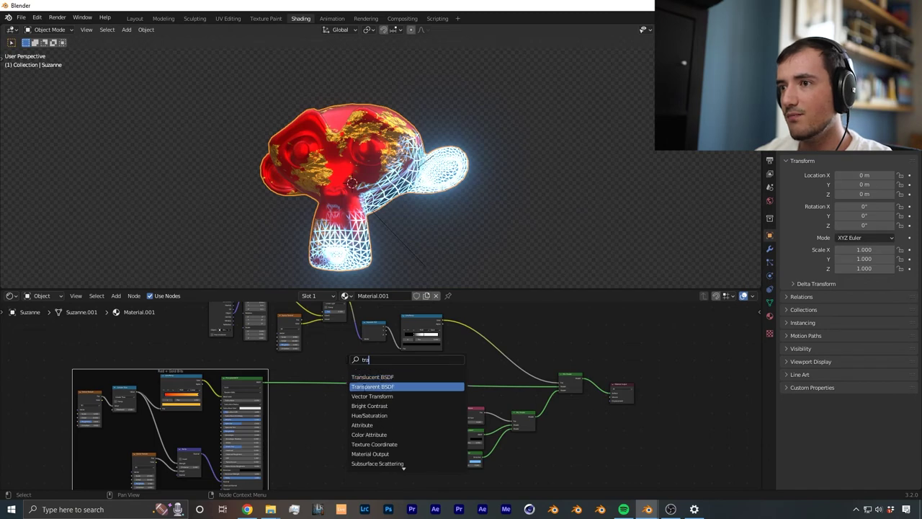
pyautogui.press('Return')
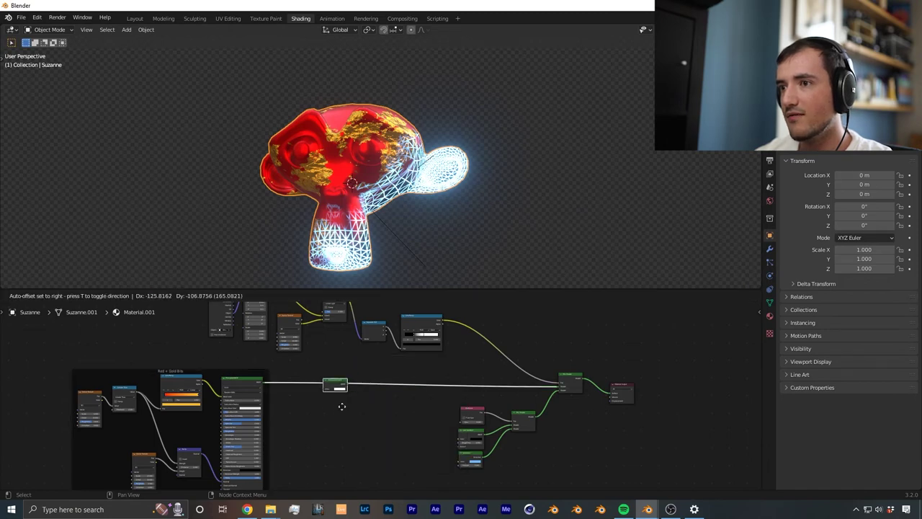
pyautogui.click(341, 406)
pyautogui.scroll(3, 378, 220)
pyautogui.moveTo(377, 220); pyautogui.dragTo(425, 213, button='middle')
pyautogui.scroll(-1, 395, 216)
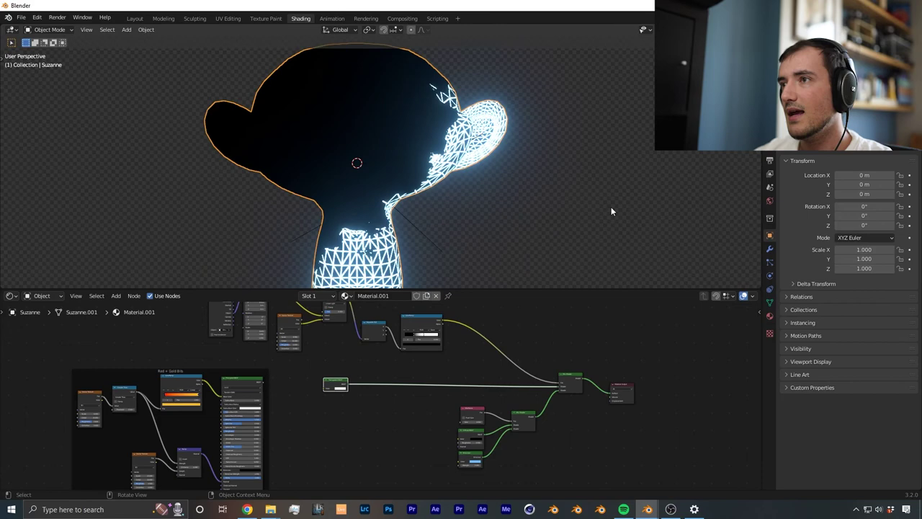
# Set the monkey material's blend mode to Alpha Hashed
pyautogui.click(769, 311)
pyautogui.click(857, 344)
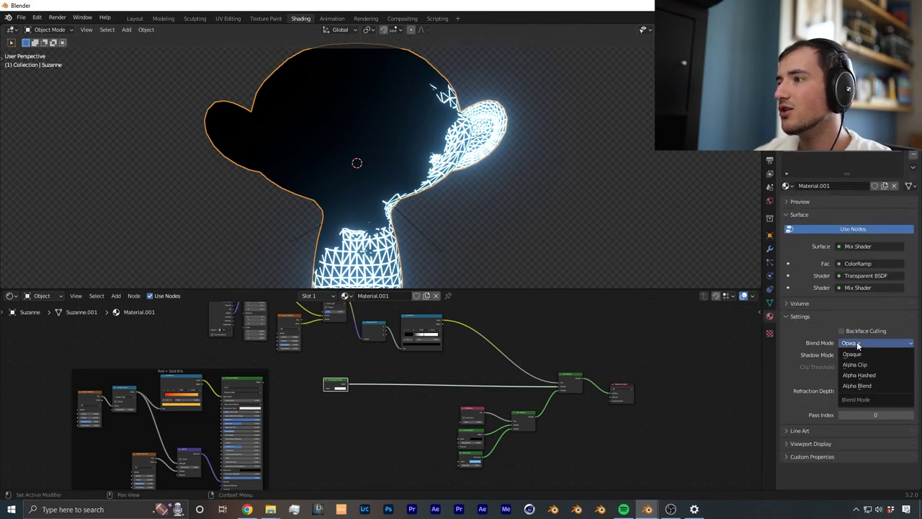
pyautogui.click(867, 375)
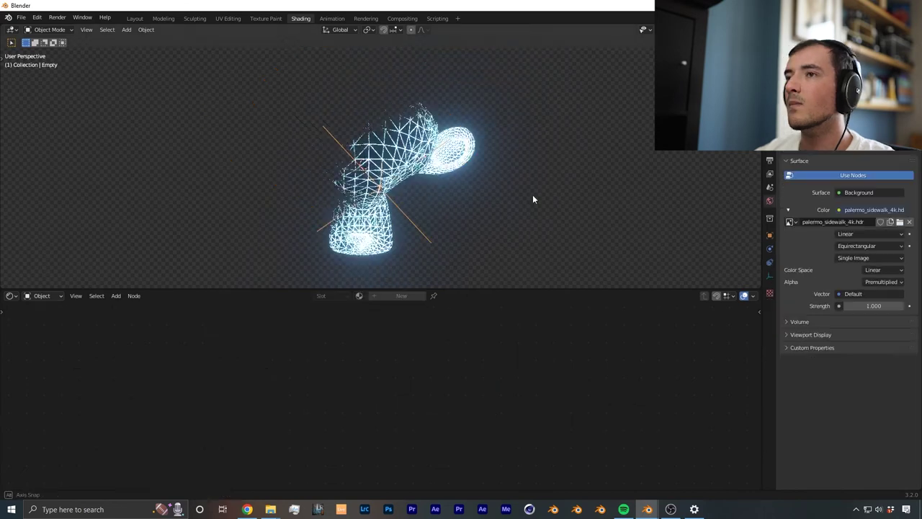
# Move the empty along the global X axis past the monkey's ear to sweep the wireframe across the transparent head
pyautogui.press('g')
pyautogui.press('x')
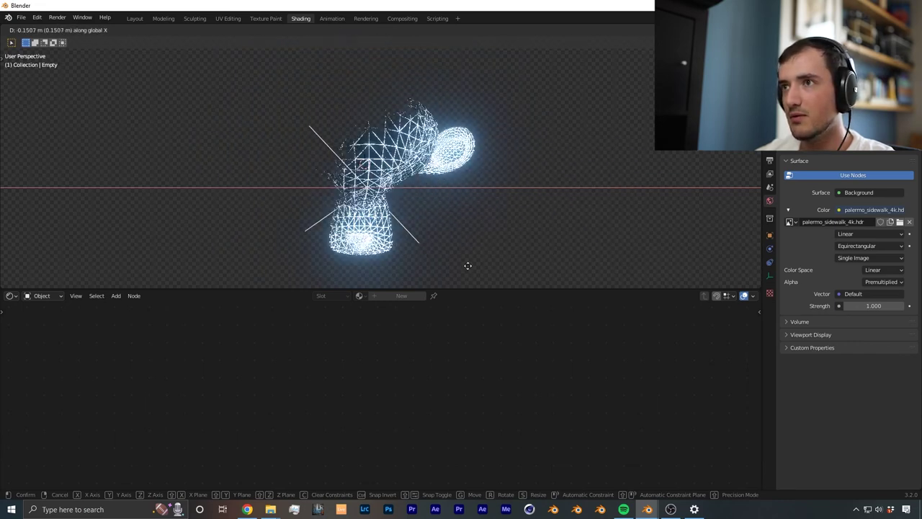
pyautogui.click(309, 234)
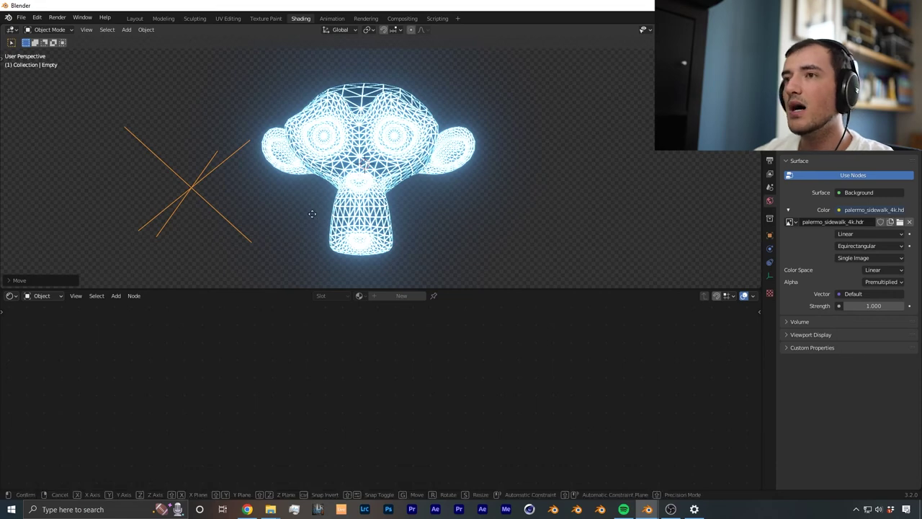
pyautogui.press('g')
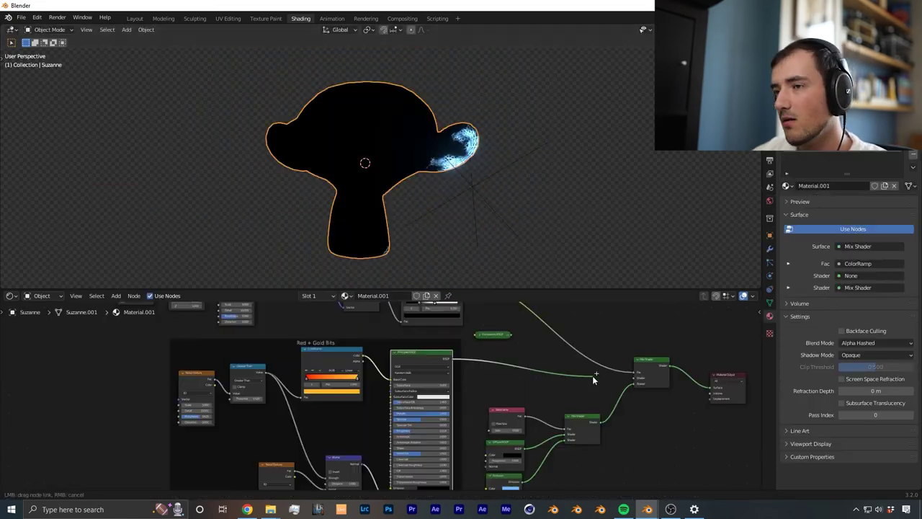
# Connect the red-gold Principled BSDF to the final Mix Shader's first shader input
pyautogui.moveTo(593, 376); pyautogui.dragTo(594, 375)
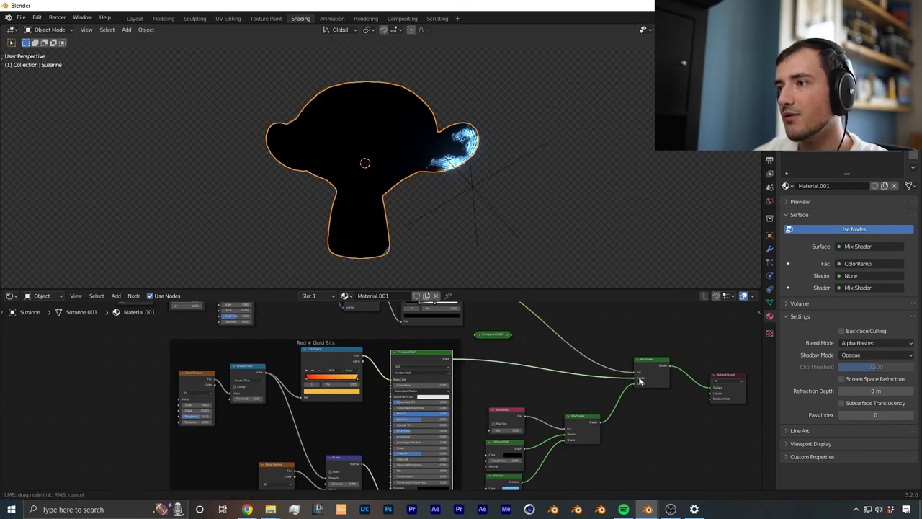
pyautogui.moveTo(640, 380); pyautogui.dragTo(638, 368)
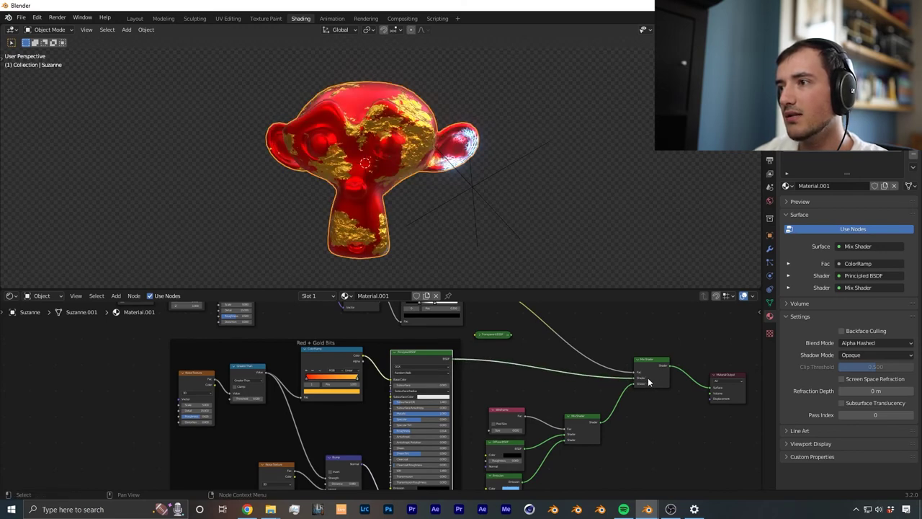
pyautogui.scroll(4, 648, 378)
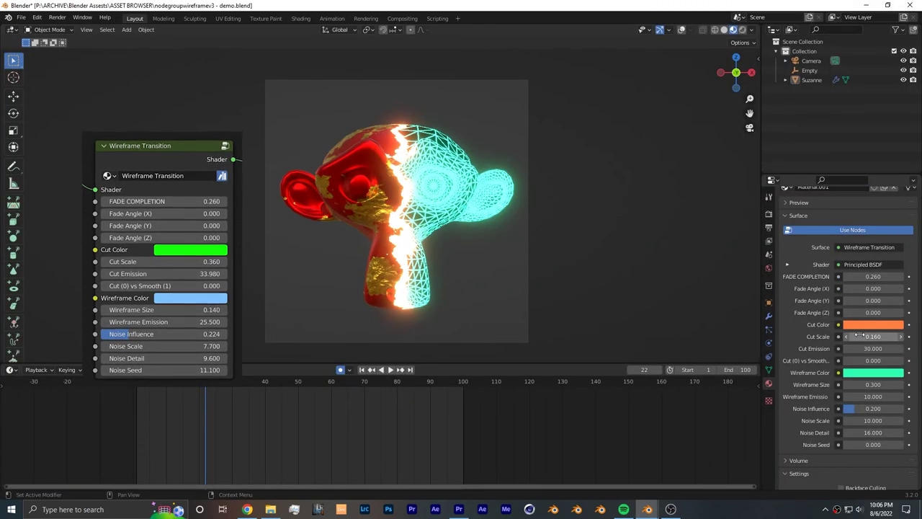
# Set the Wireframe Transition group's cut color to green, cut scale 0.360, cut emission 33.980, wireframe color to light blue and wireframe size 0.140
pyautogui.moveTo(884, 360); pyautogui.dragTo(854, 385)
pyautogui.click(874, 373)
pyautogui.click(864, 248)
pyautogui.click(874, 325)
pyautogui.click(824, 203)
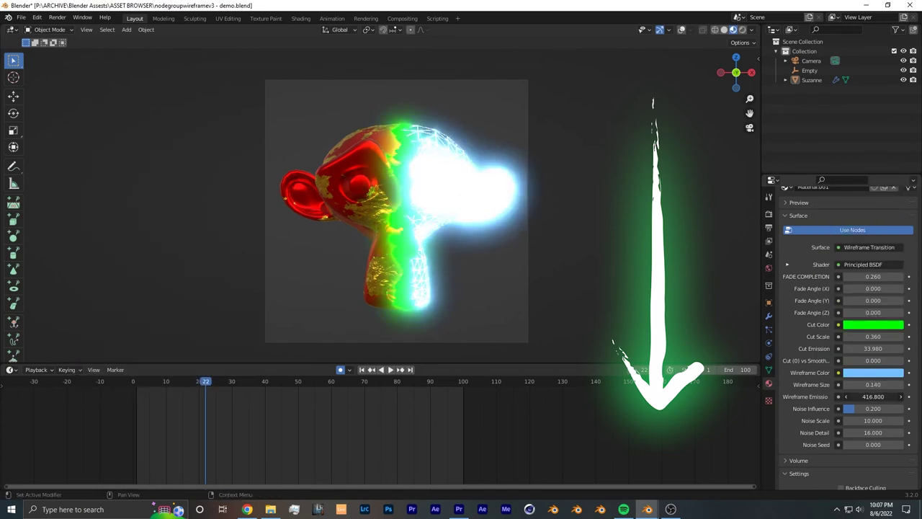